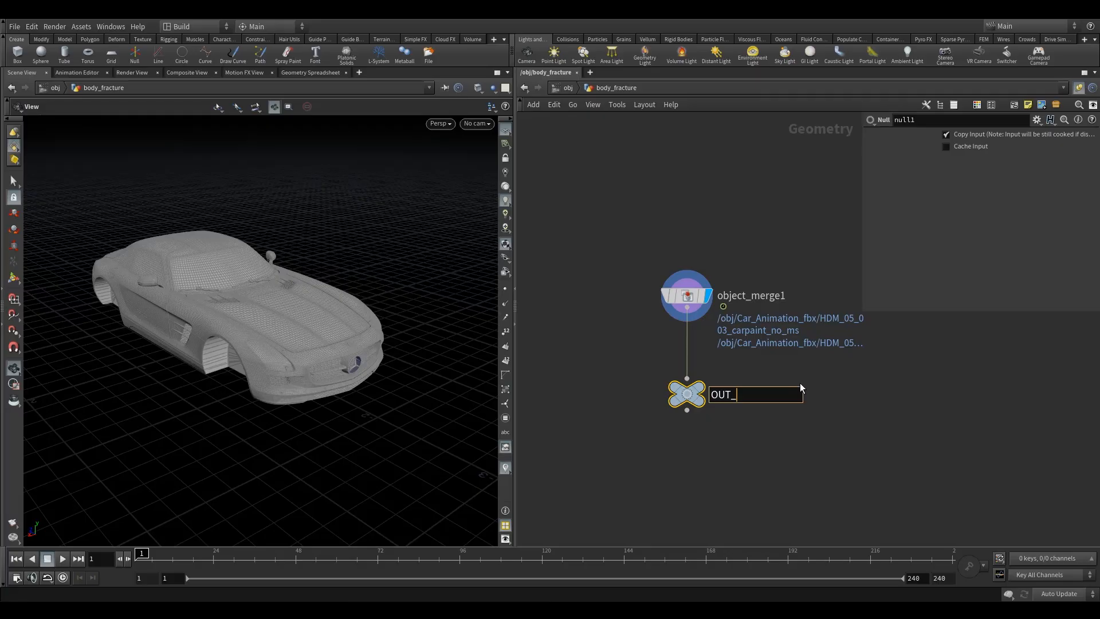
- Rename the null node to OUT_body_with_anim
text(with_anim)
key(Return)
- Add a Time Shift node wired to the output of the OUT_body_with_anim null
scroll(742, 455, down, 2)
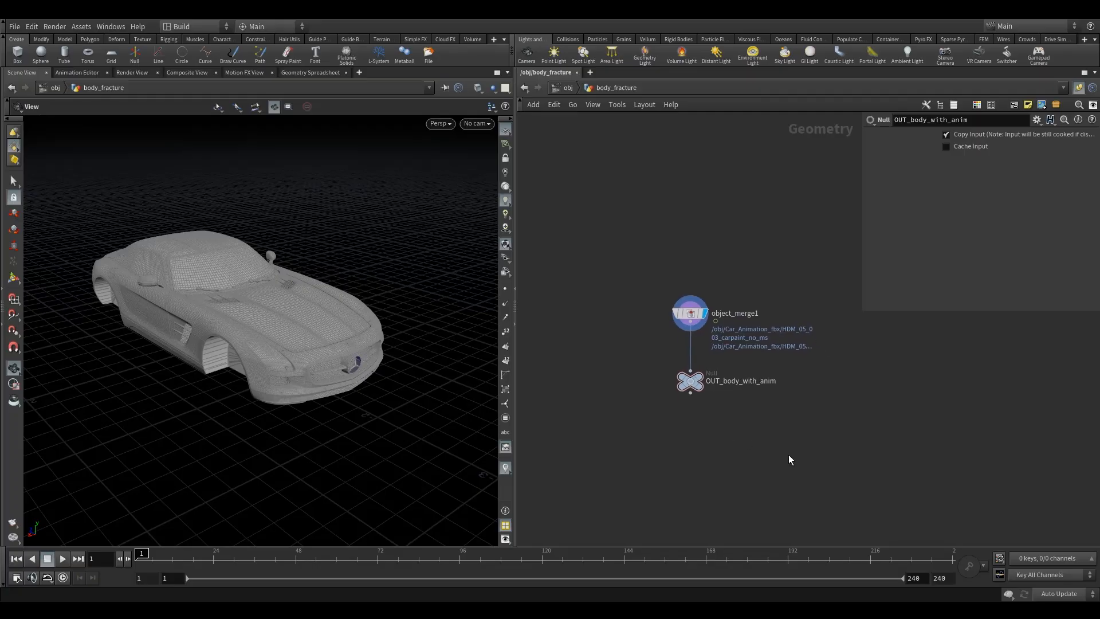
middle_drag(778, 393, 713, 311)
key(Tab)
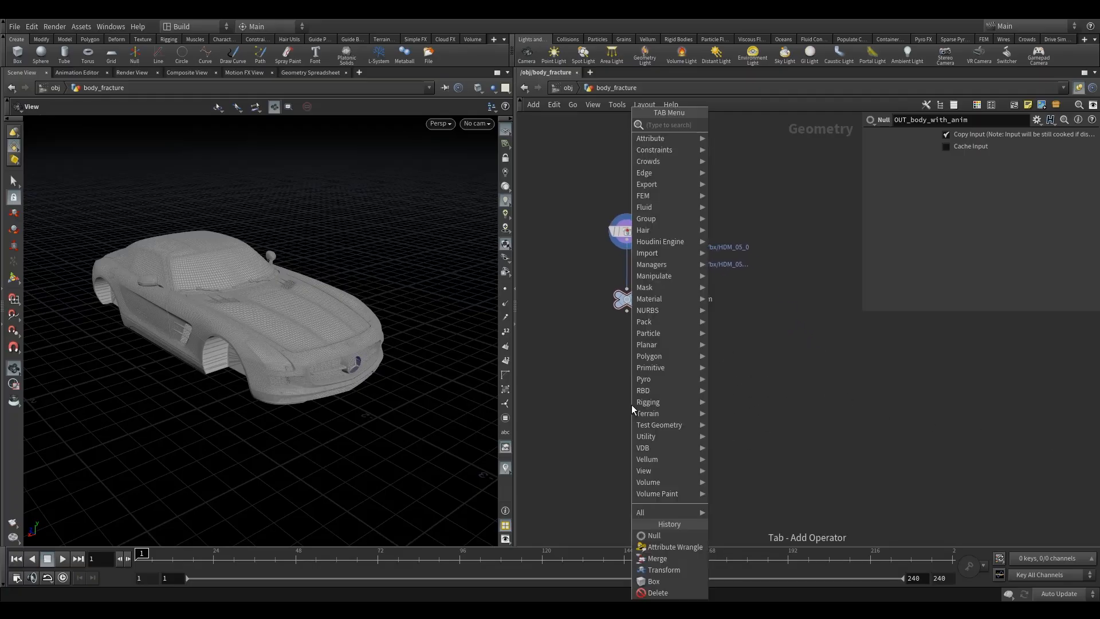
text(tim)
click(737, 135)
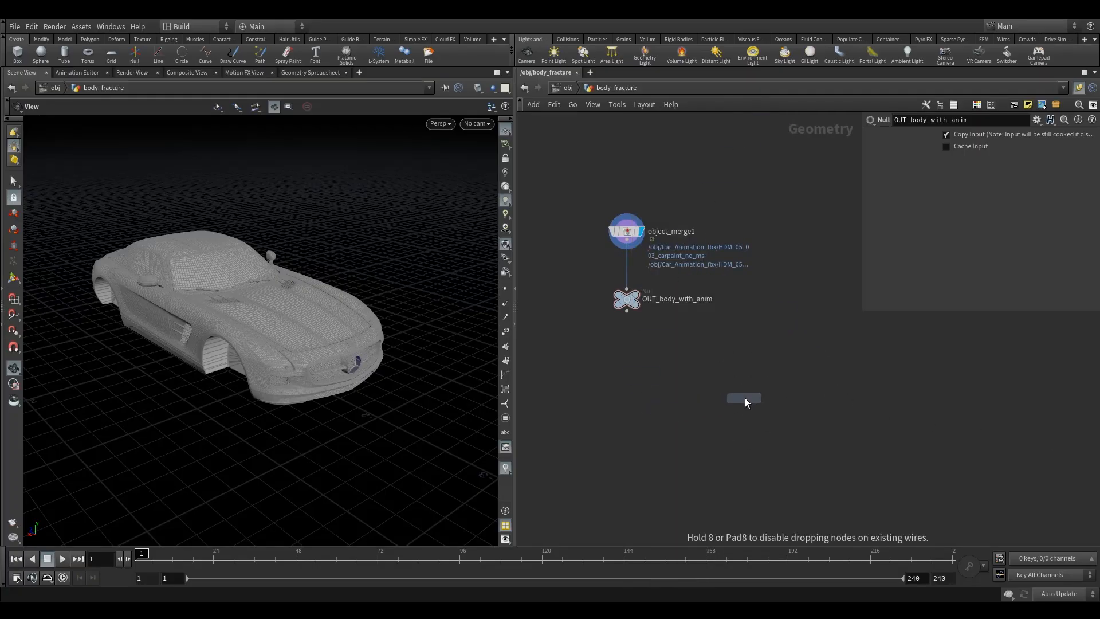
click(742, 398)
click(626, 312)
click(744, 387)
drag(753, 395, 777, 409)
click(779, 410)
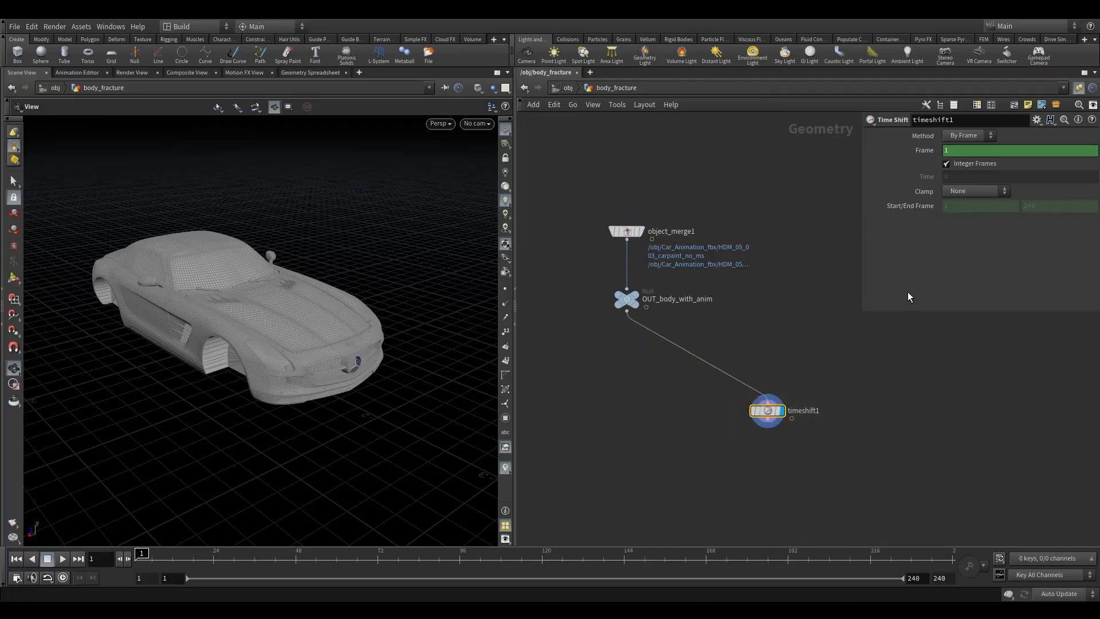
- Delete the animation channel on the Time Shift's Frame parameter
right_click(962, 156)
click(973, 277)
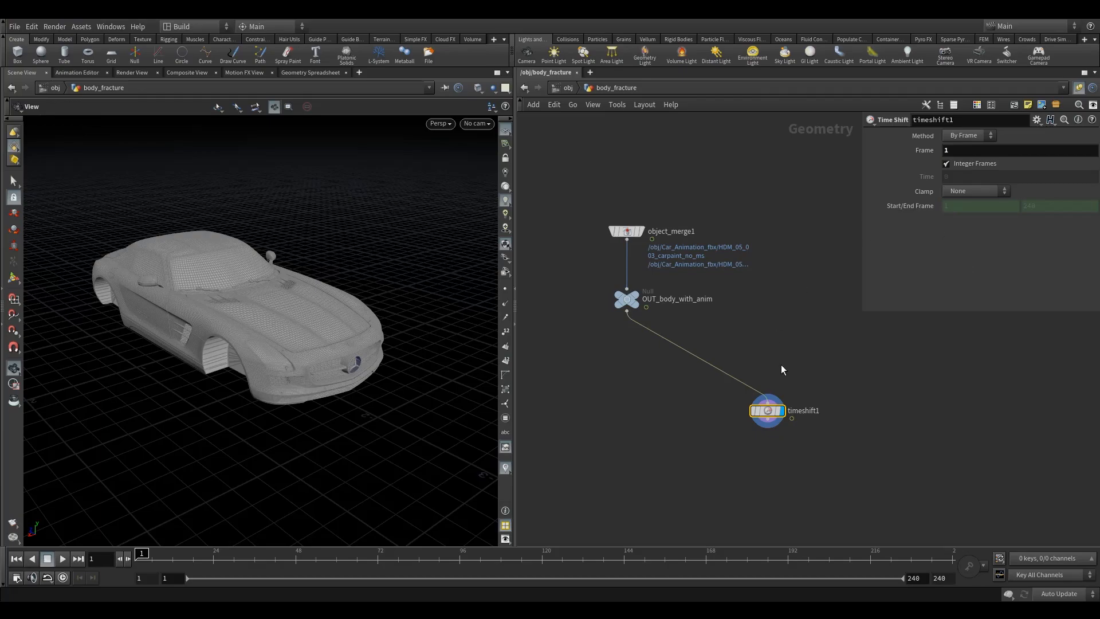
- Add a Connectivity node below timeshift1 and make it the displayed node
middle_drag(743, 428, 669, 345)
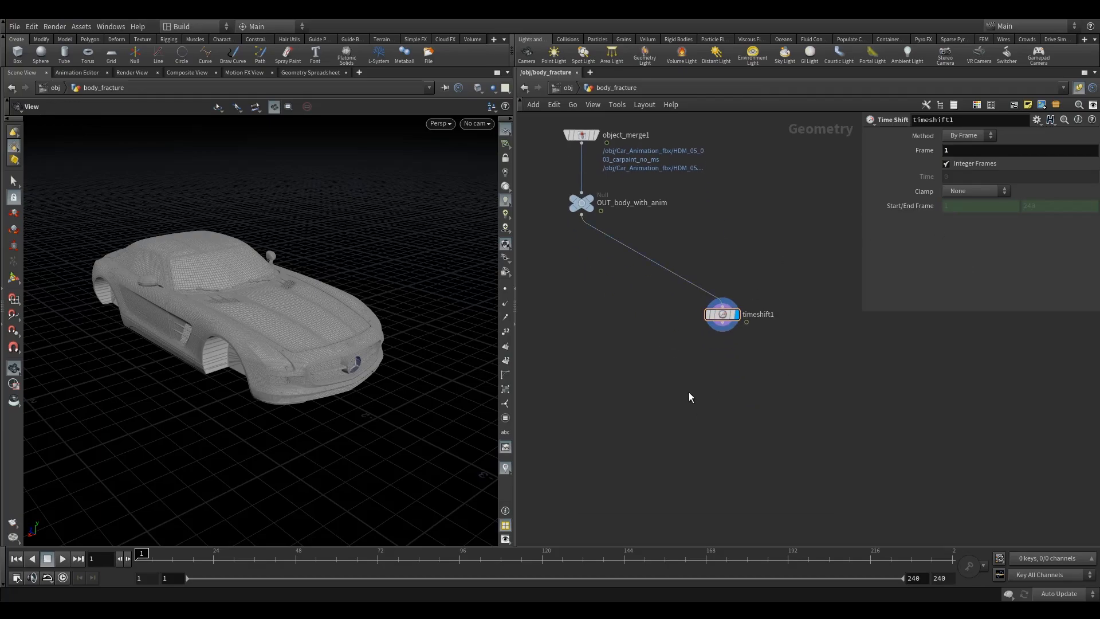
key(Tab)
text(con)
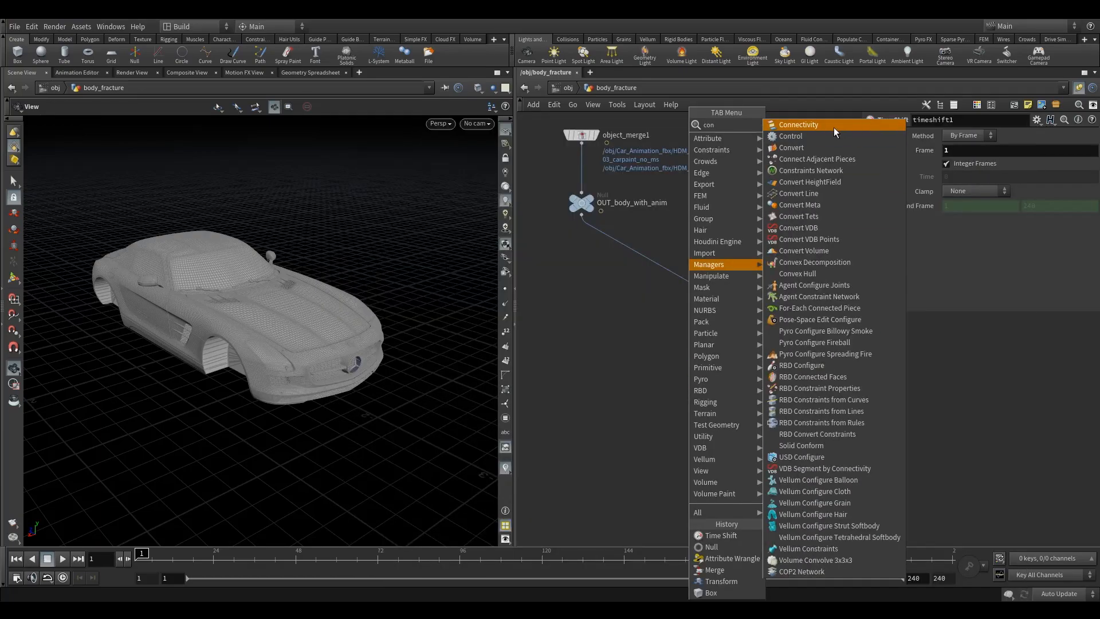
click(841, 125)
click(722, 370)
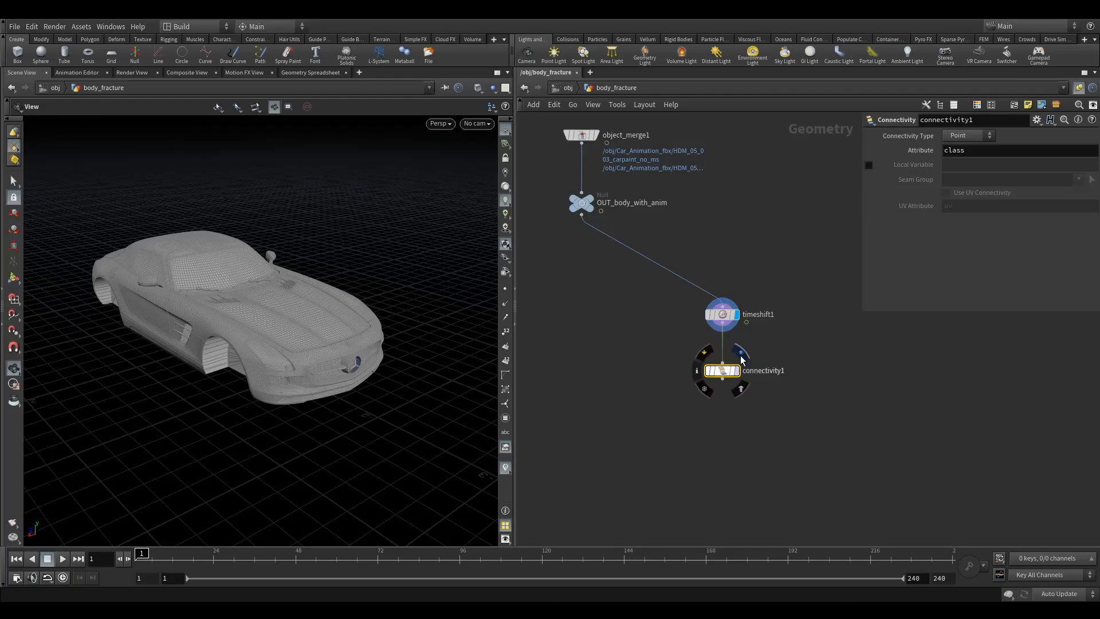
click(741, 355)
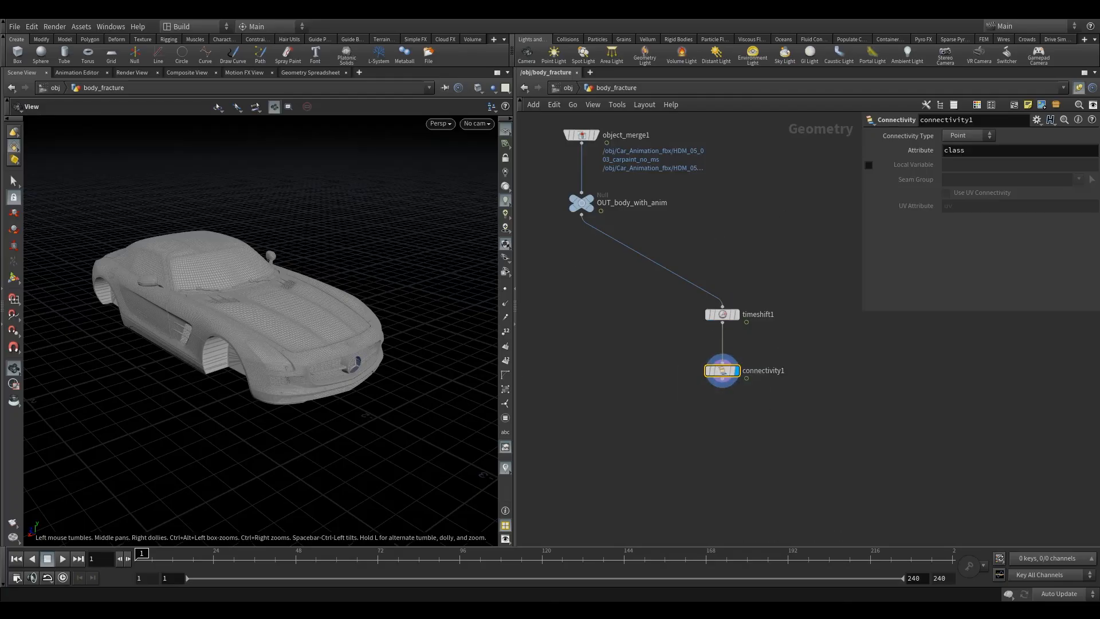
- Set the Connectivity Type to Primitive
click(973, 139)
click(971, 155)
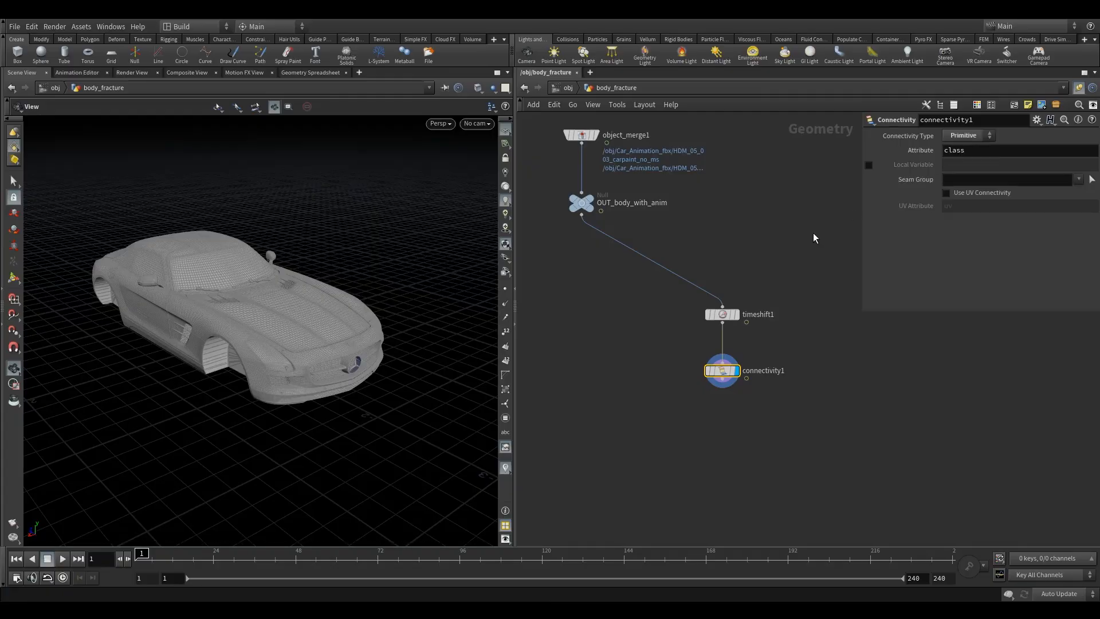
- Visualize the class attribute from connectivity1's node info window
click(698, 375)
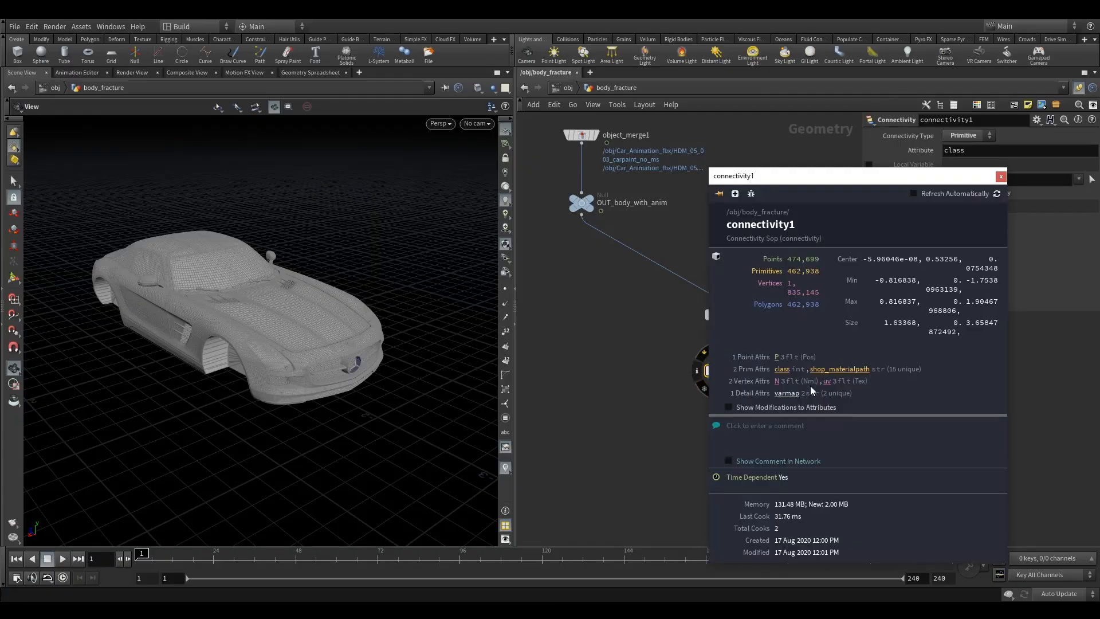
click(782, 372)
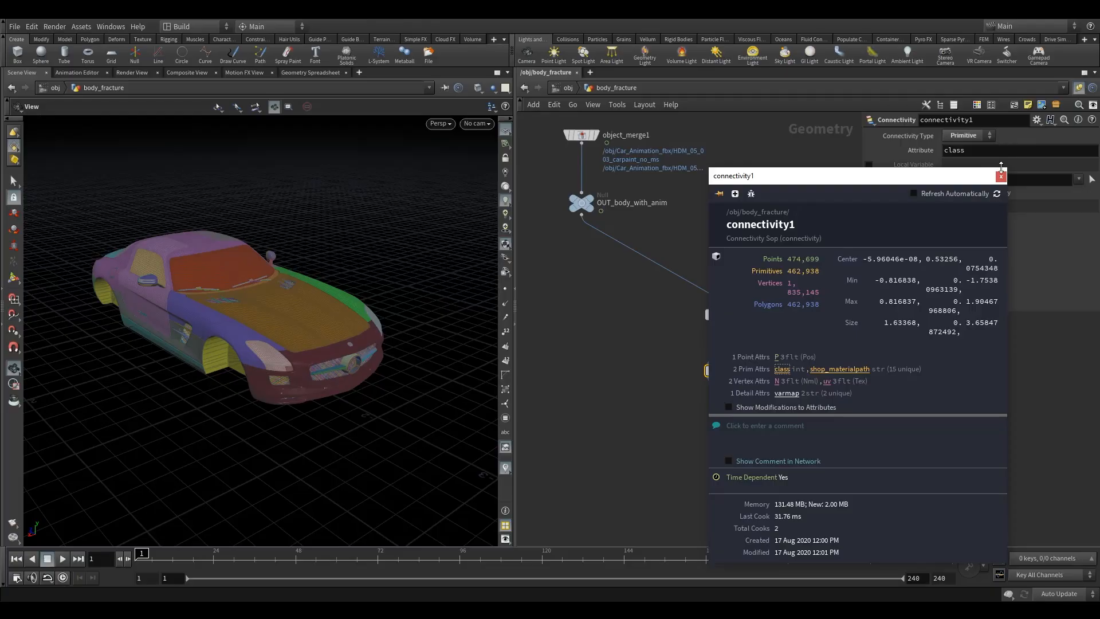
click(1000, 176)
- Visualize the shop_materialpath attribute from connectivity1's node info window
drag(263, 295, 218, 298)
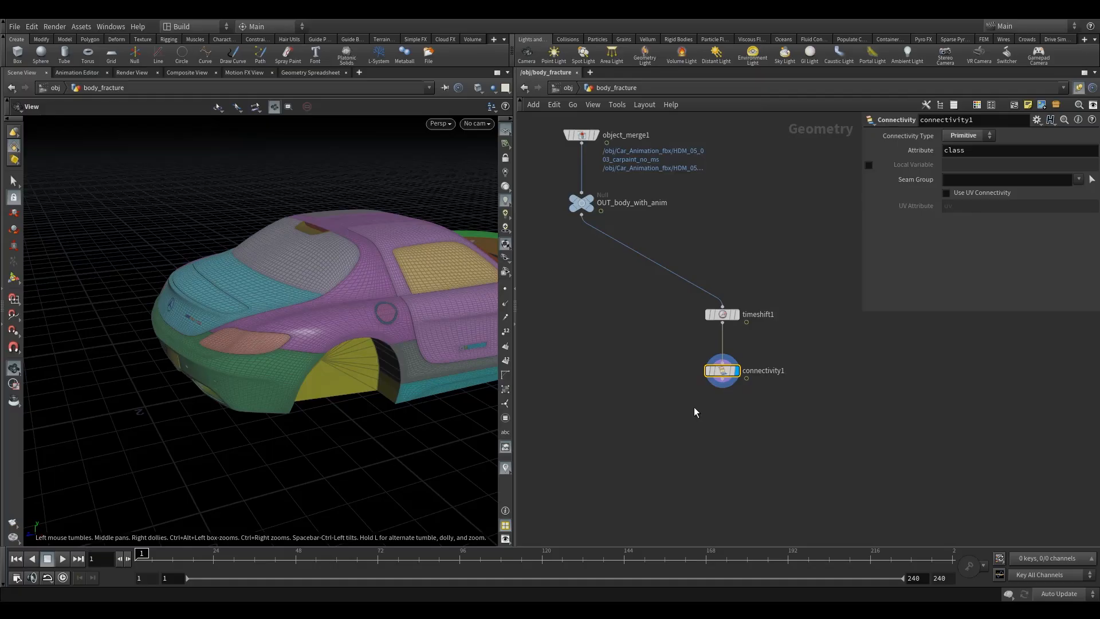
click(697, 371)
right_click(841, 367)
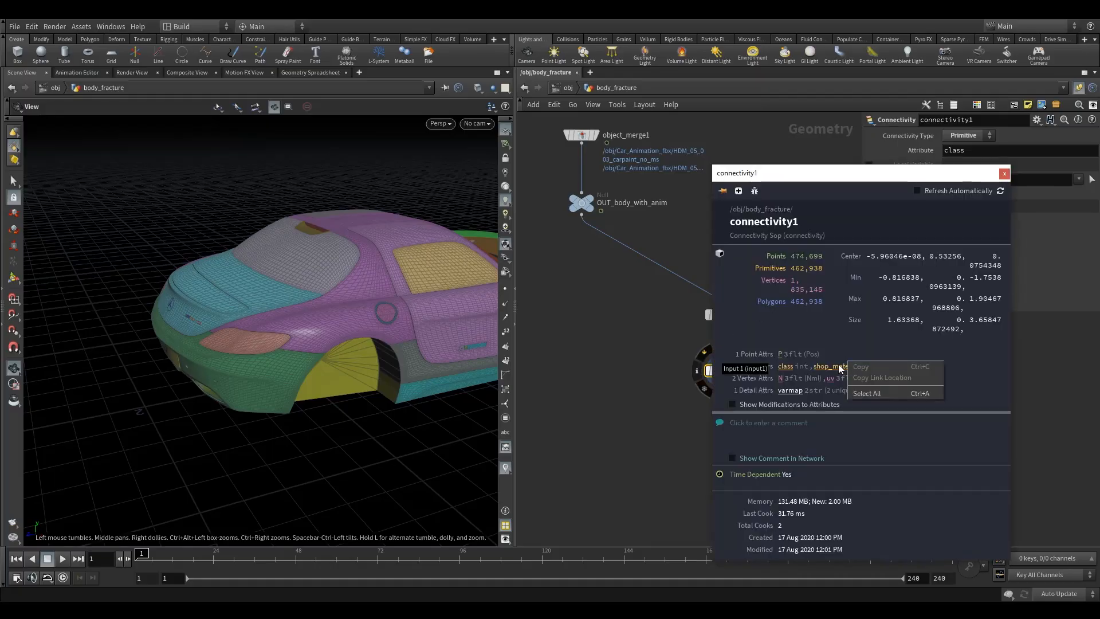
click(840, 366)
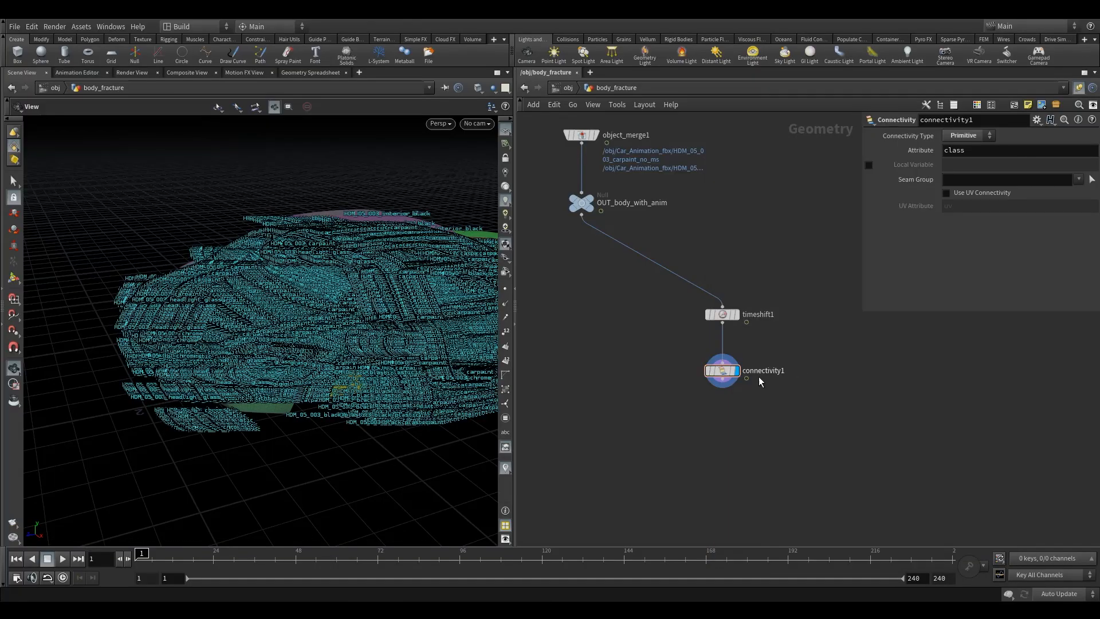
- Turn off the class visualizer and set the shop_materialpath visualizer to Color type with Random From Attribute
click(505, 468)
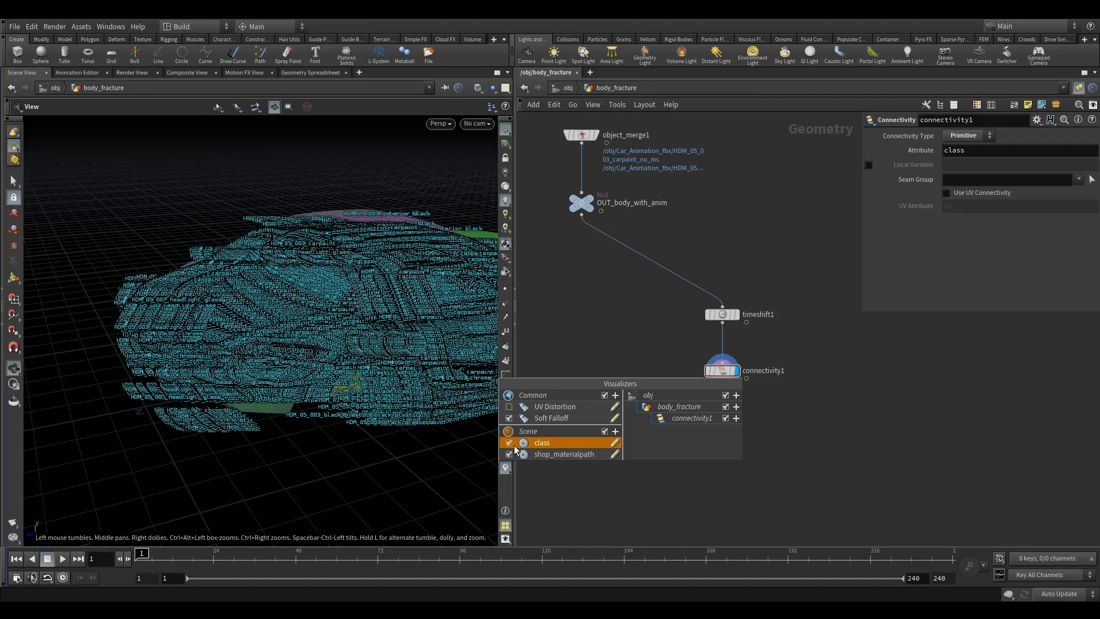
click(510, 443)
click(617, 453)
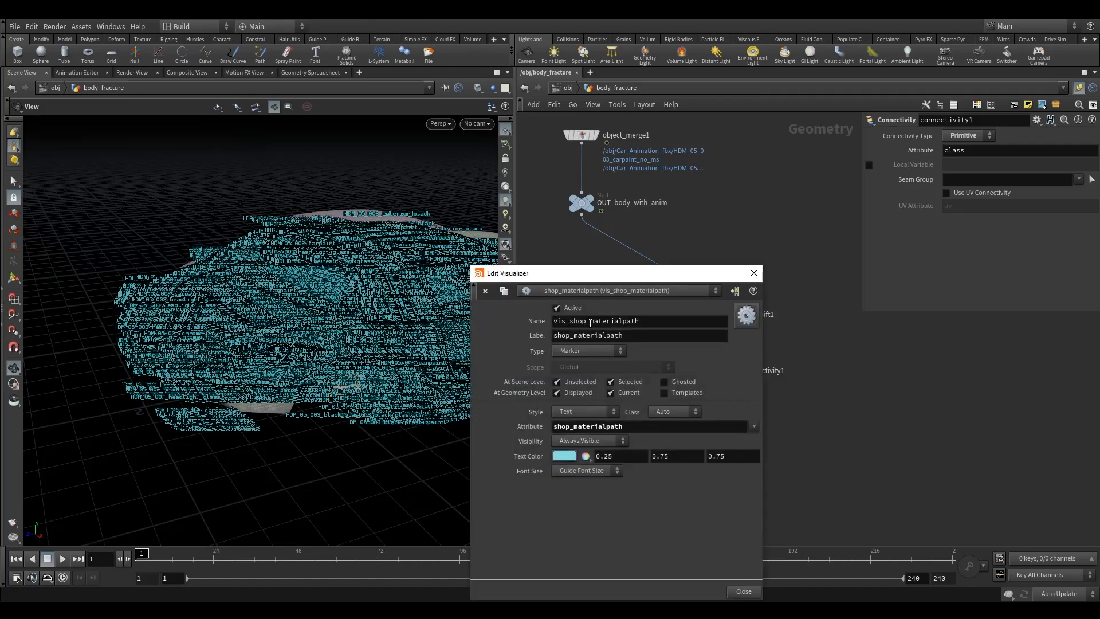
click(587, 412)
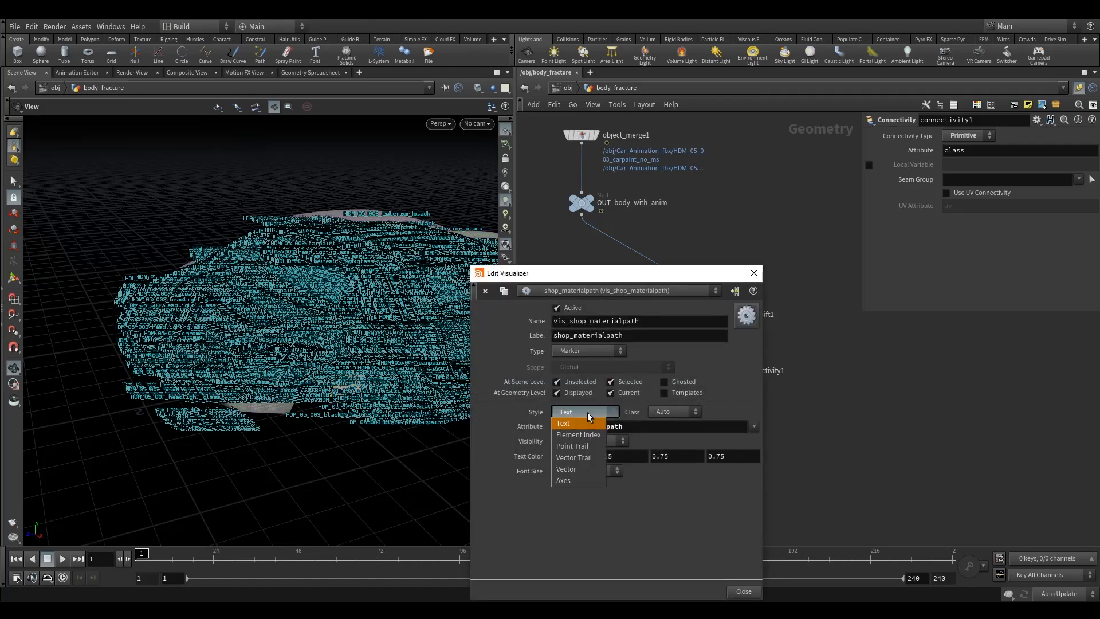
click(577, 351)
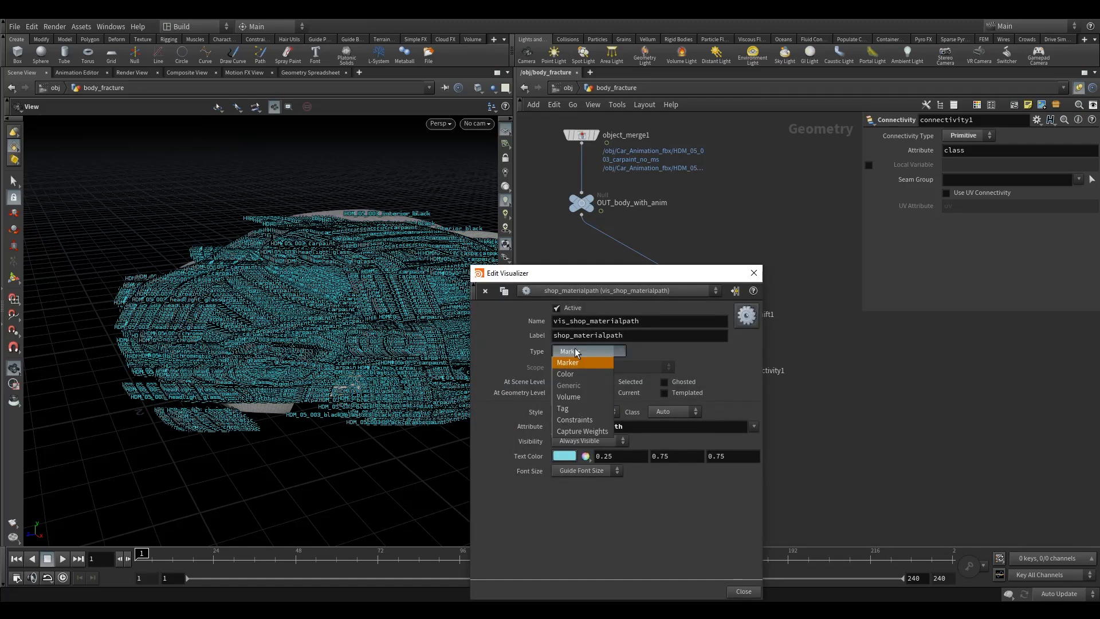
click(579, 373)
click(589, 412)
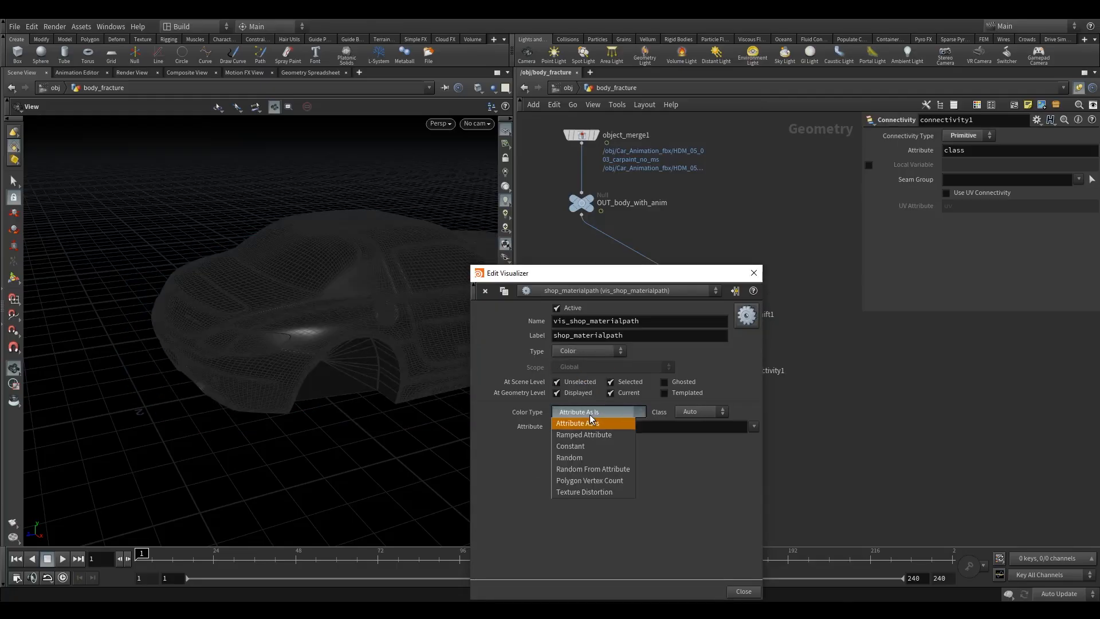
click(591, 470)
- Orbit around the car to inspect the material regions, then hide the visualizers
drag(375, 312, 418, 313)
scroll(418, 313, down, 3)
drag(292, 341, 372, 313)
drag(158, 341, 215, 325)
right_drag(216, 324, 172, 388)
drag(238, 253, 280, 406)
drag(241, 235, 264, 321)
drag(231, 383, 252, 458)
click(754, 272)
drag(297, 347, 370, 332)
scroll(390, 322, up, 3)
drag(336, 286, 348, 342)
drag(320, 306, 333, 336)
right_drag(296, 313, 375, 296)
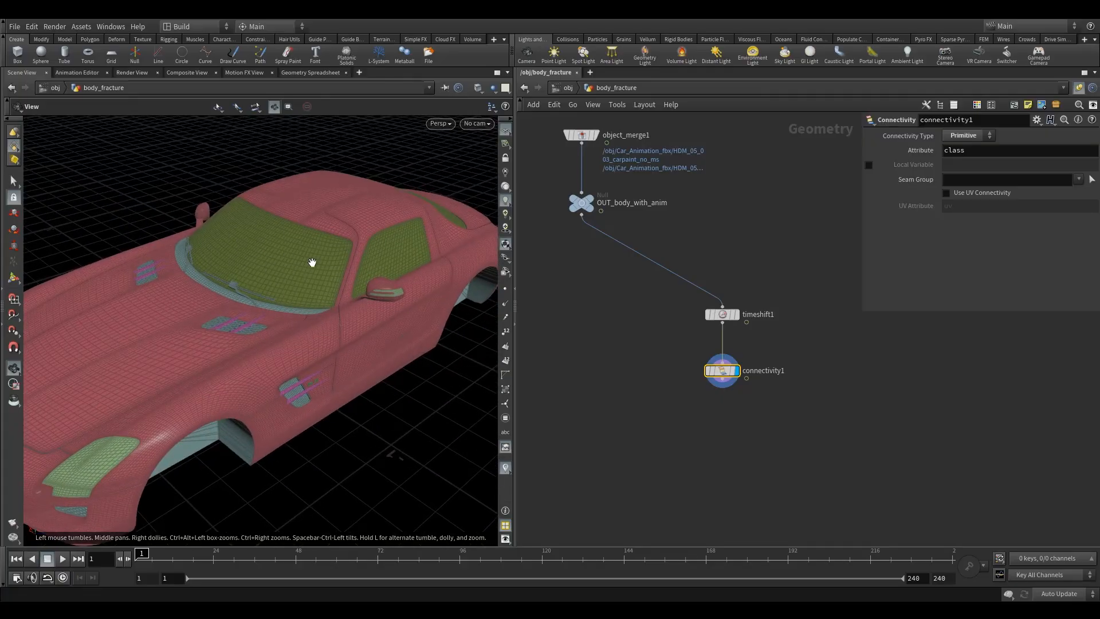
right_drag(312, 262, 273, 290)
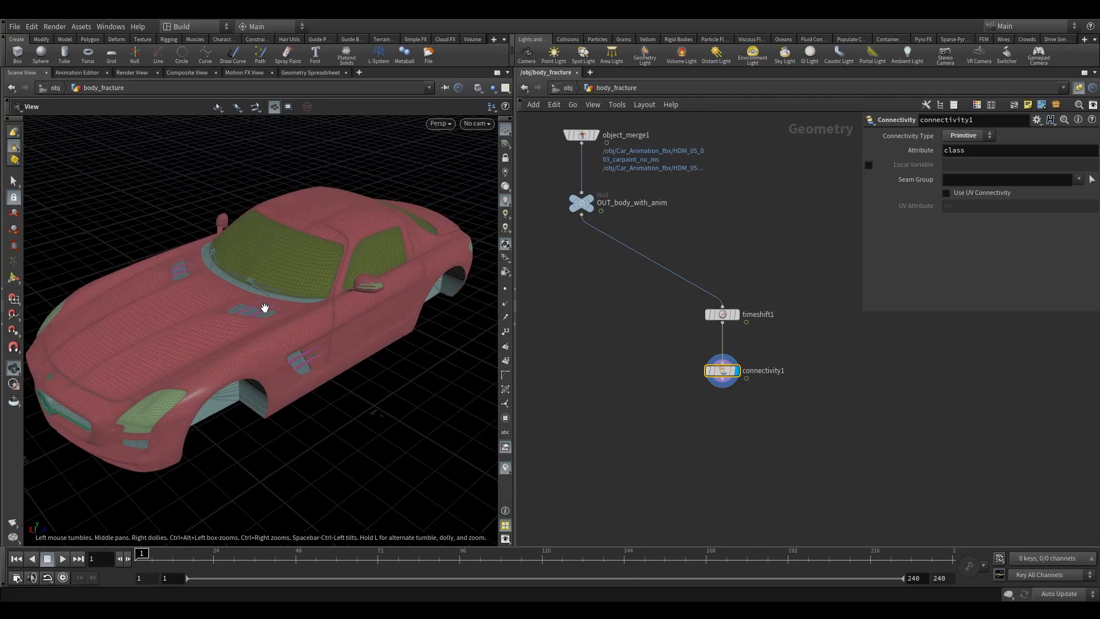
drag(237, 332, 231, 390)
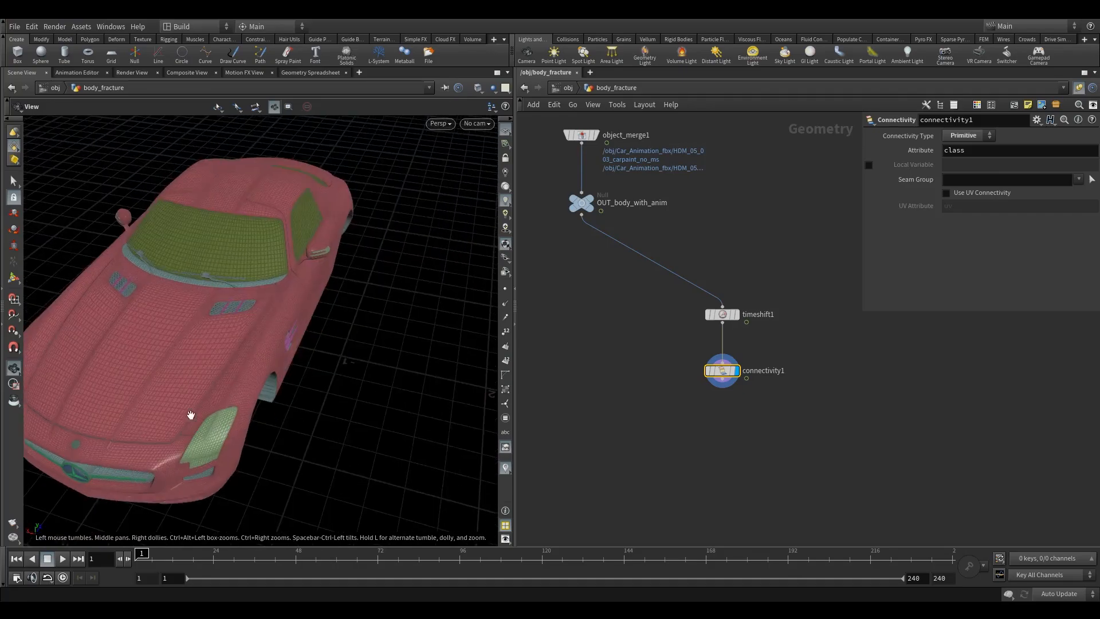
drag(316, 352, 308, 303)
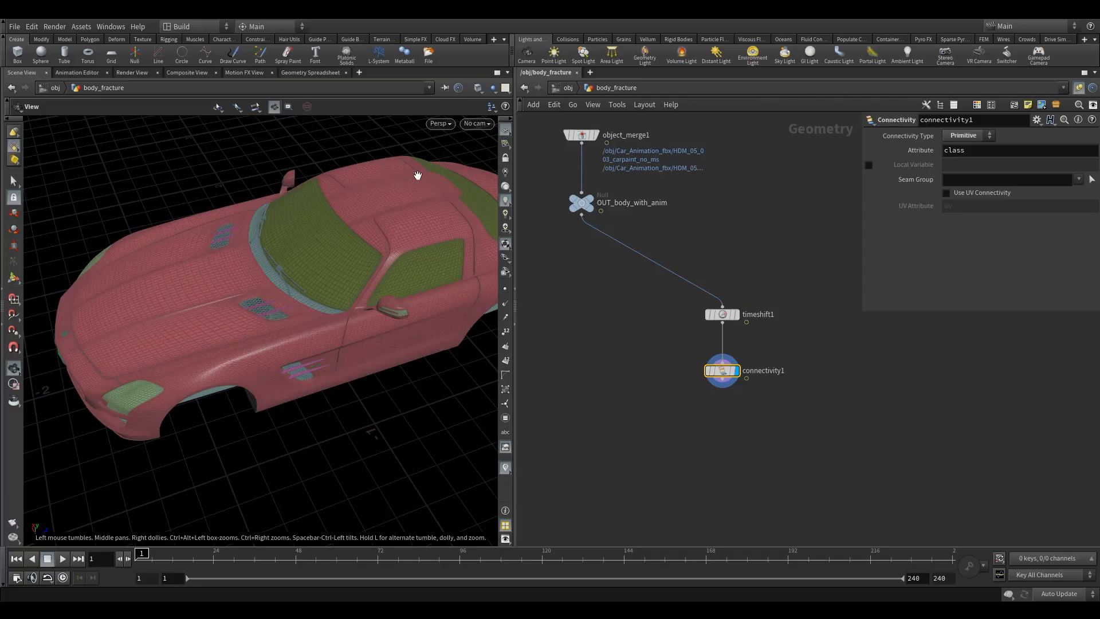
drag(381, 314, 388, 337)
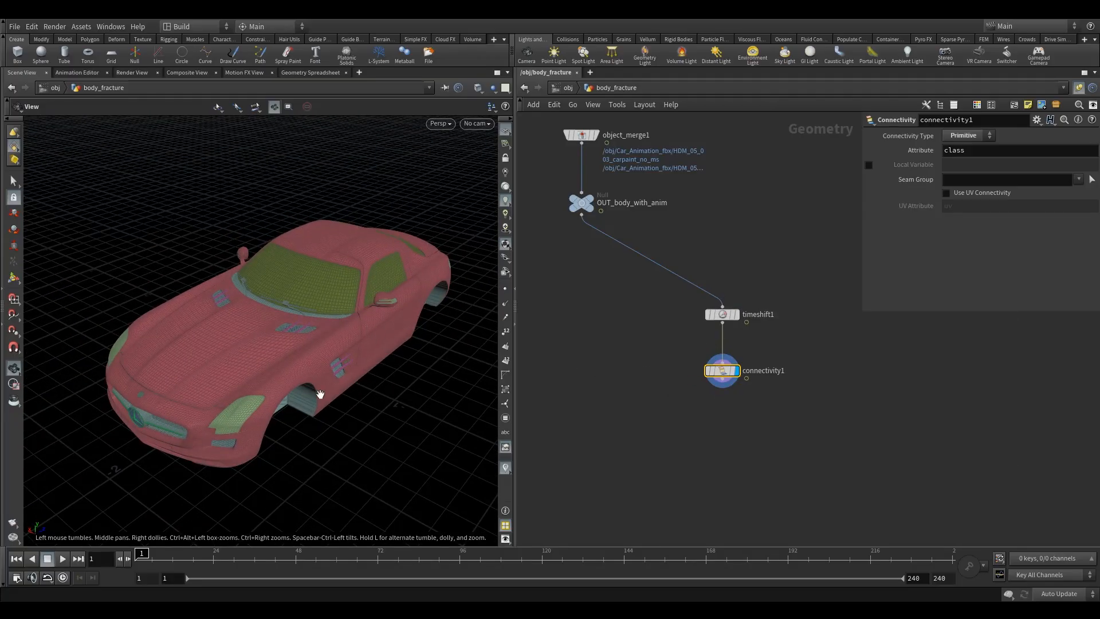
click(505, 468)
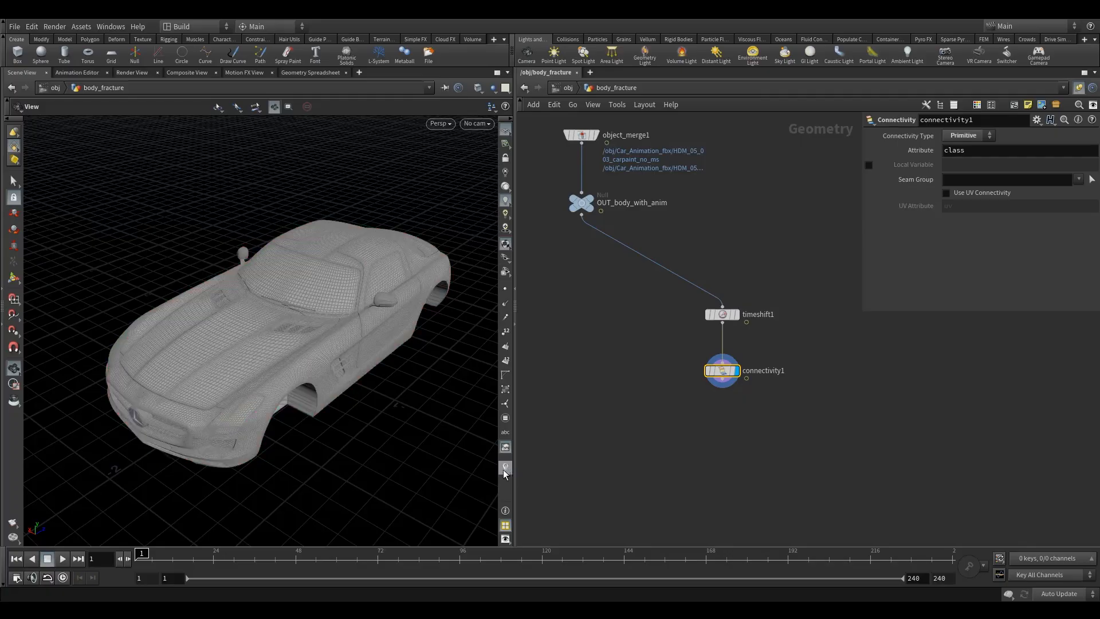
- Add a Split node wired below connectivity1
middle_drag(680, 410, 636, 364)
key(Tab)
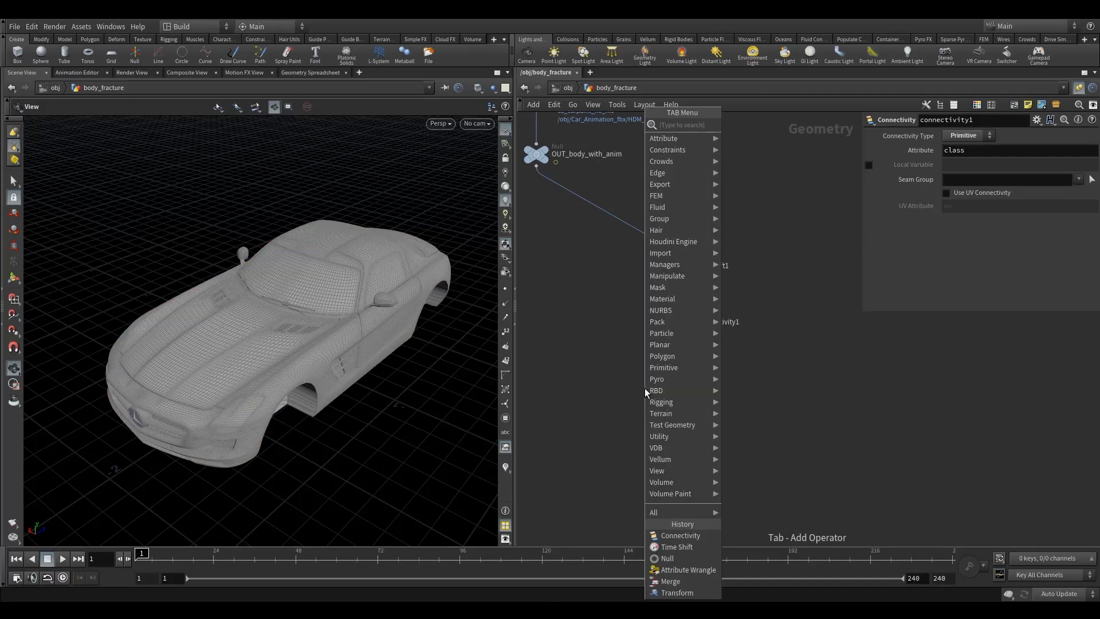
text(spl)
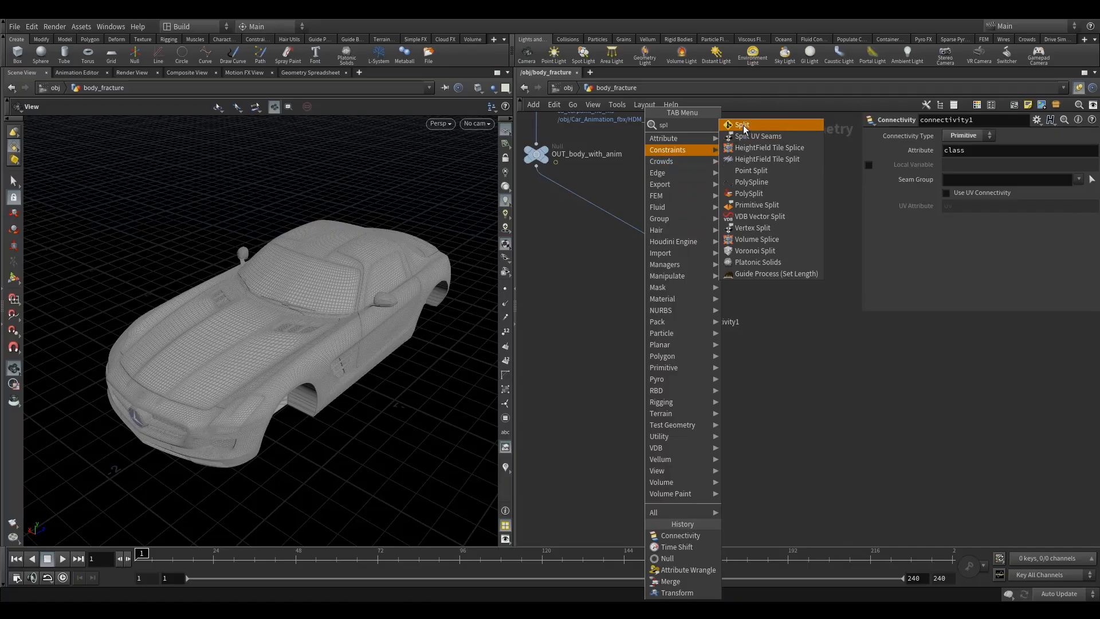
click(742, 124)
click(675, 387)
drag(677, 341, 677, 380)
- Rename the Split node to split1_windows and select it
double_click(710, 389)
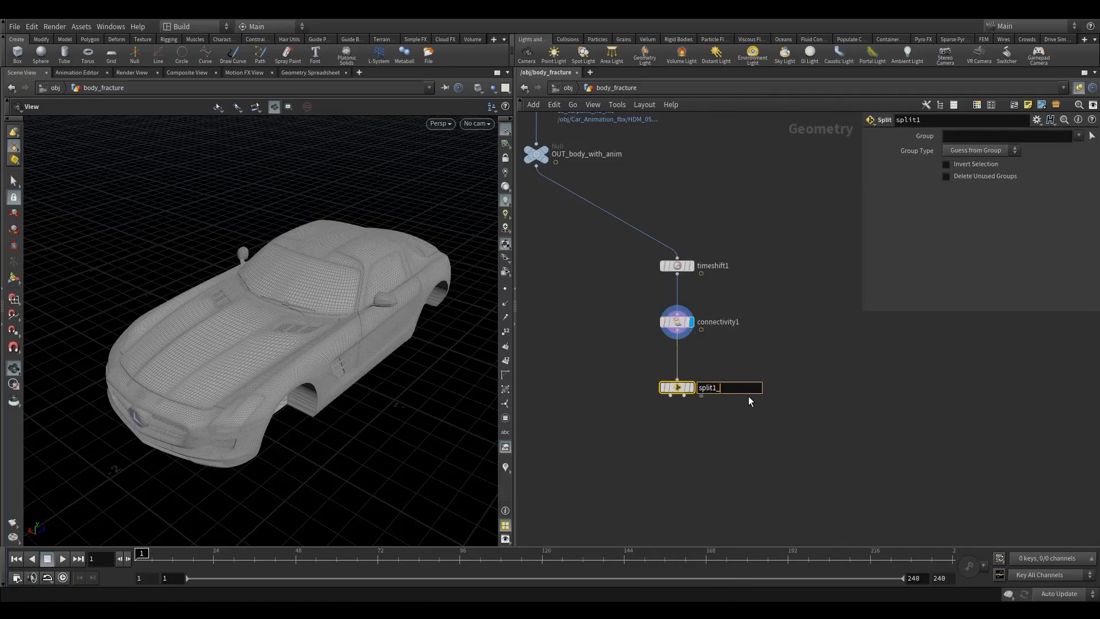
text(_windows)
key(Return)
click(690, 387)
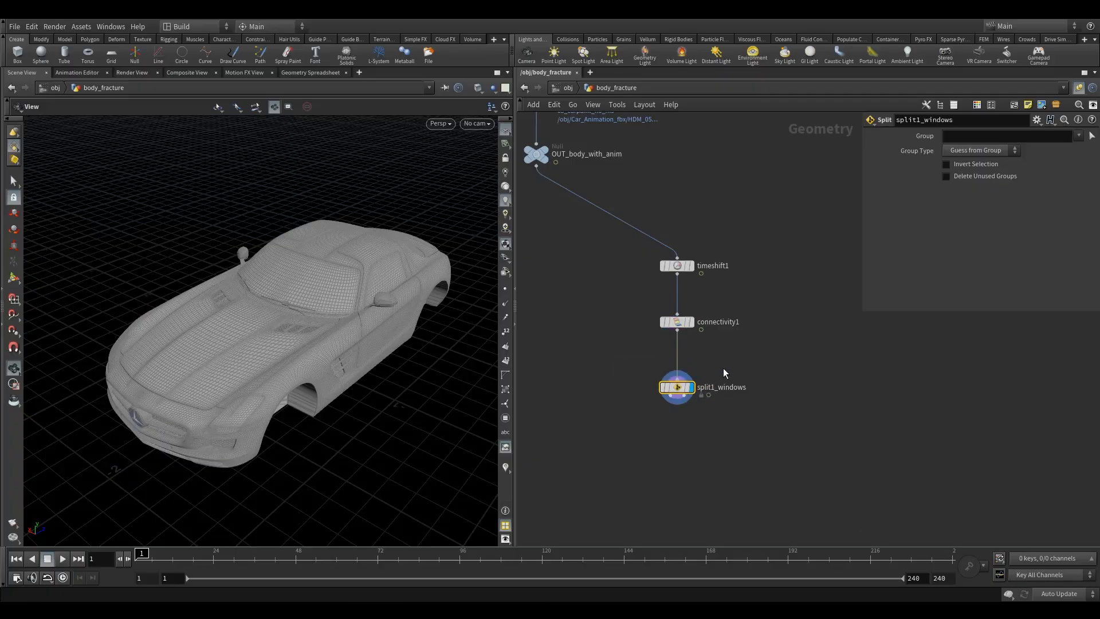
- Start interactive group selection for the Split and switch the group select mode to the shop_materialpath attribute
click(1091, 136)
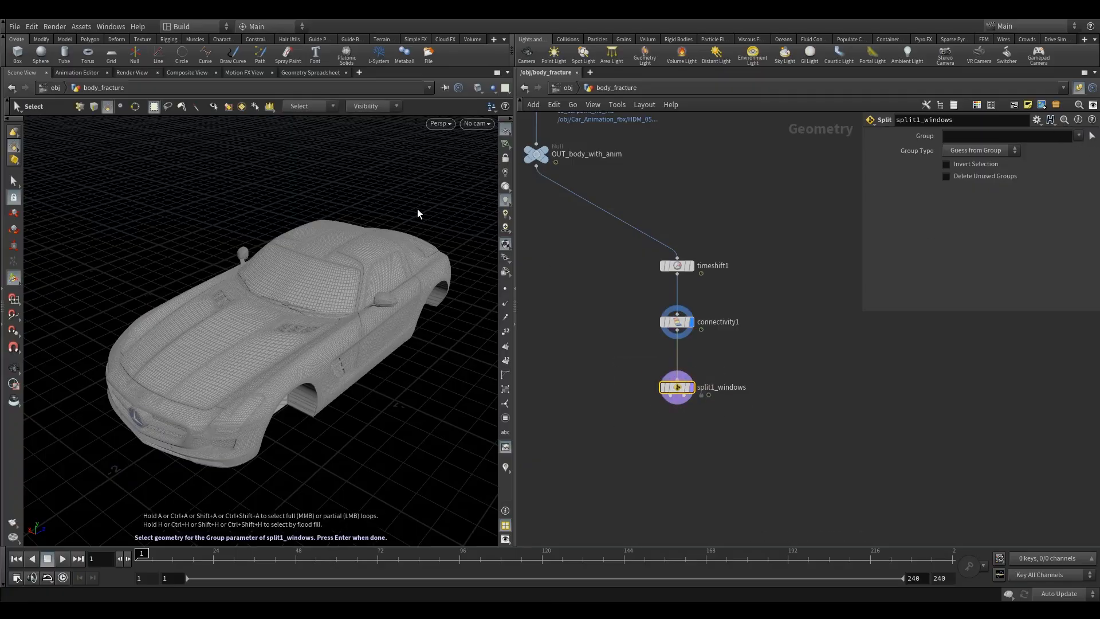
key(9)
click(465, 143)
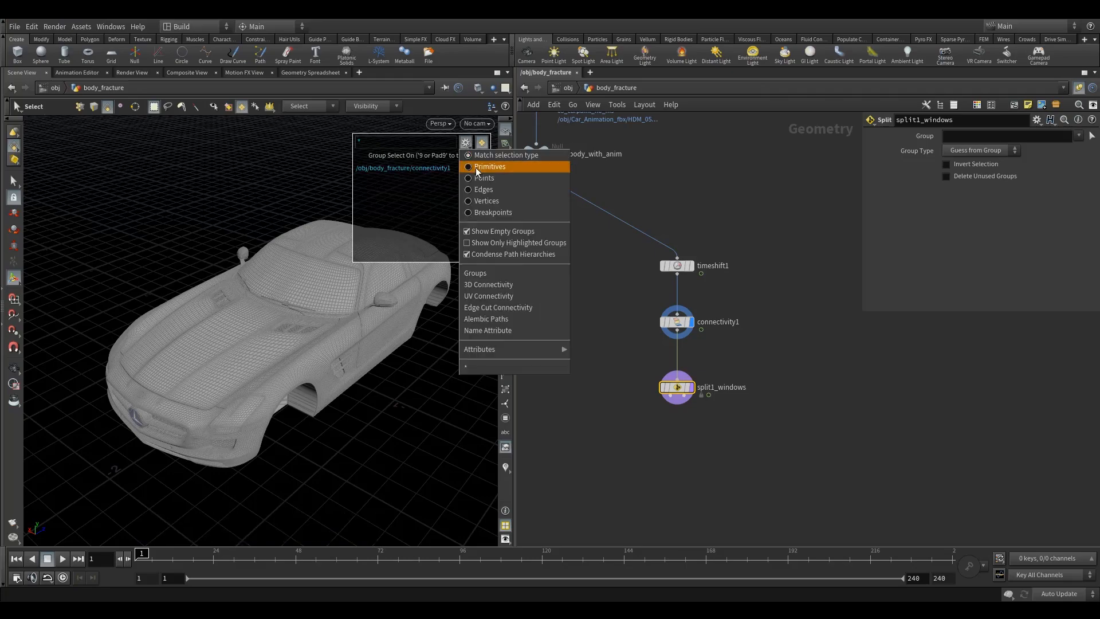
click(497, 276)
key(9)
key(9)
click(244, 110)
click(243, 109)
click(465, 143)
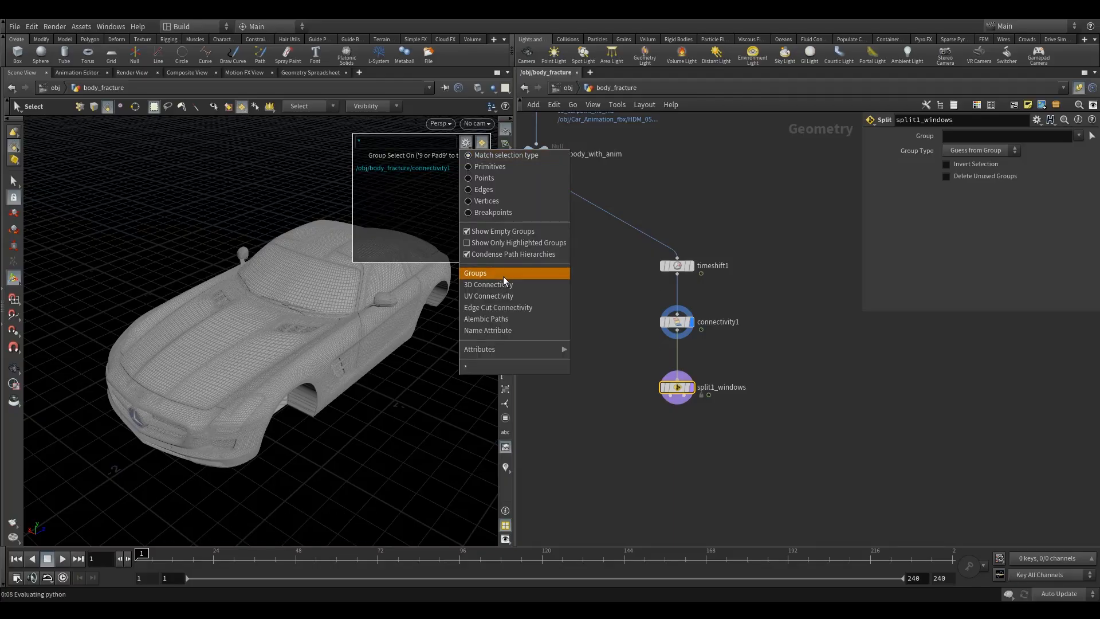
mouse_move(494, 350)
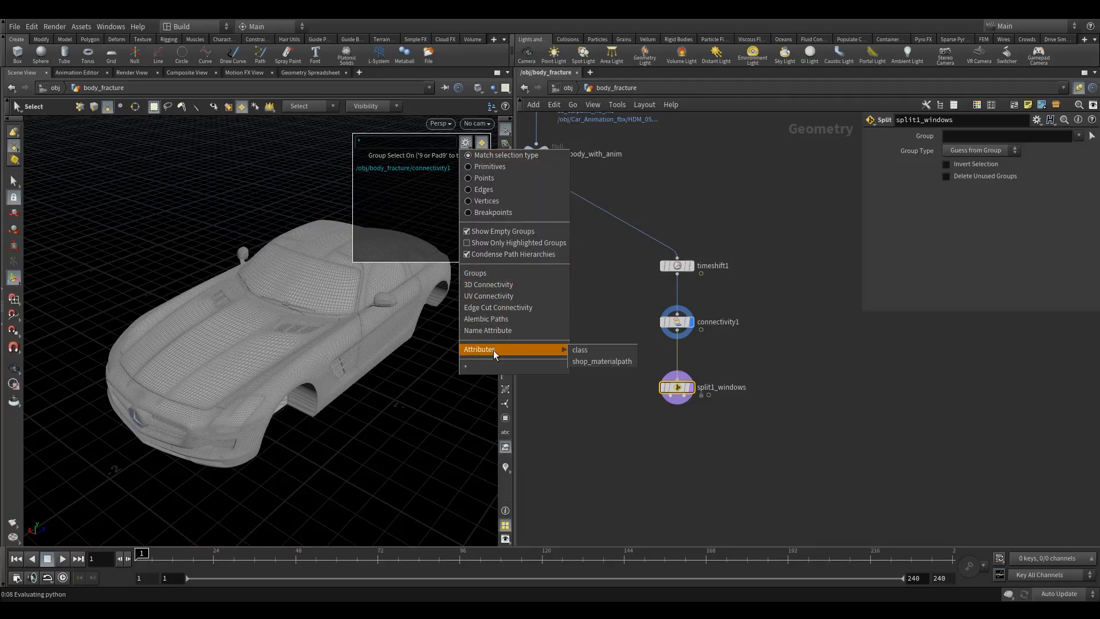
click(602, 361)
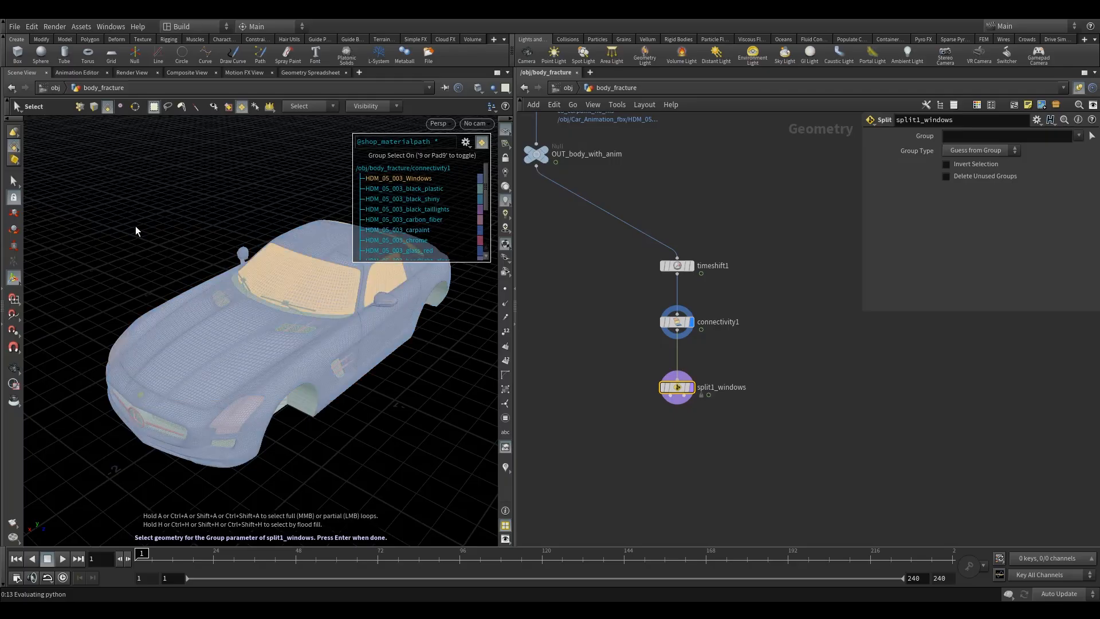
- Confirm the Windows material selection as split1_windows' group
key(Return)
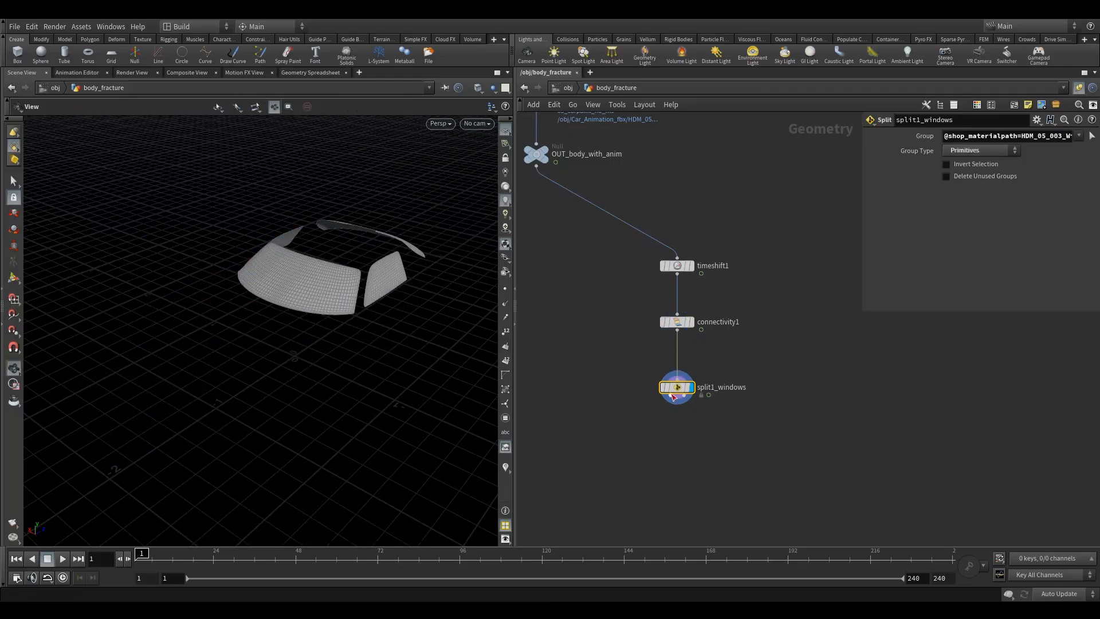
drag(666, 402, 616, 441)
click(616, 441)
drag(684, 395, 711, 445)
click(711, 445)
middle_drag(712, 450, 676, 401)
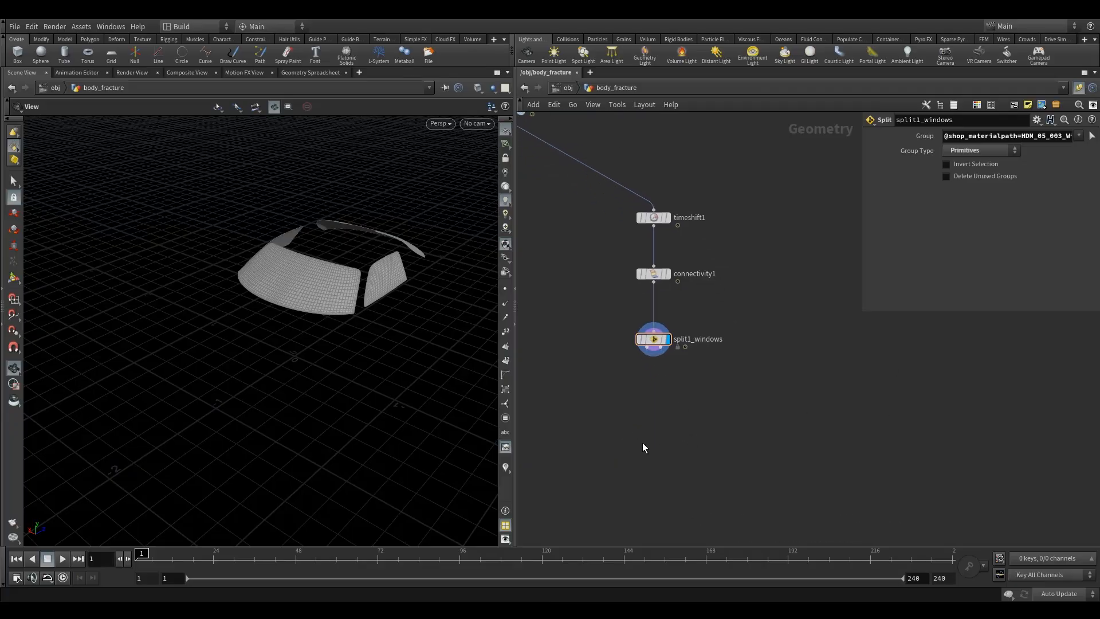
- Add a second Split node below split1_windows and wire it in
key(Tab)
text(sp)
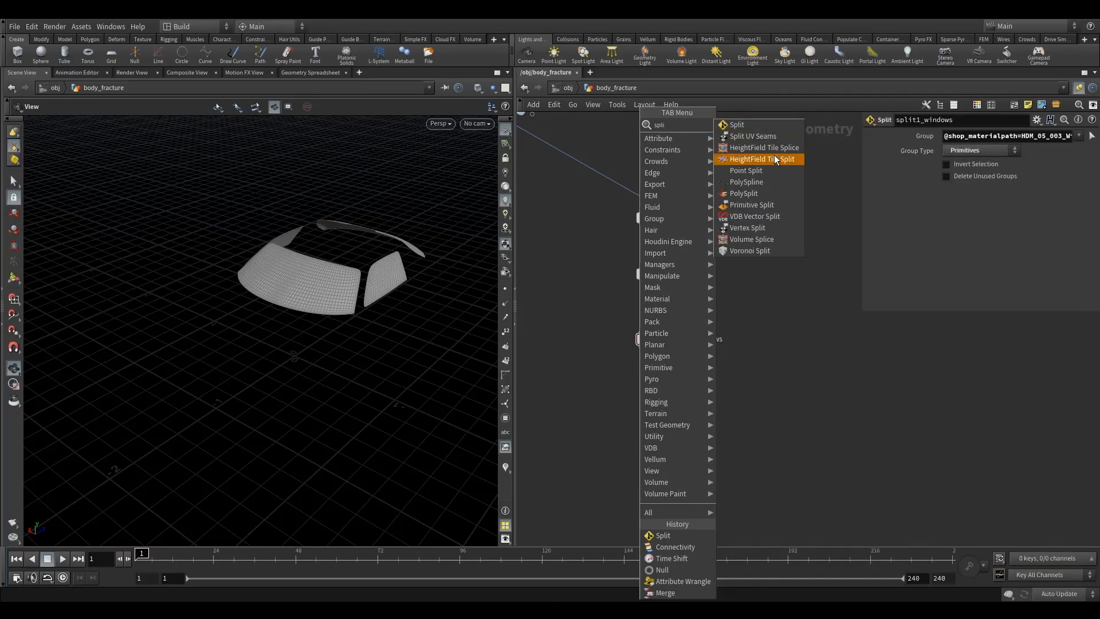
click(767, 125)
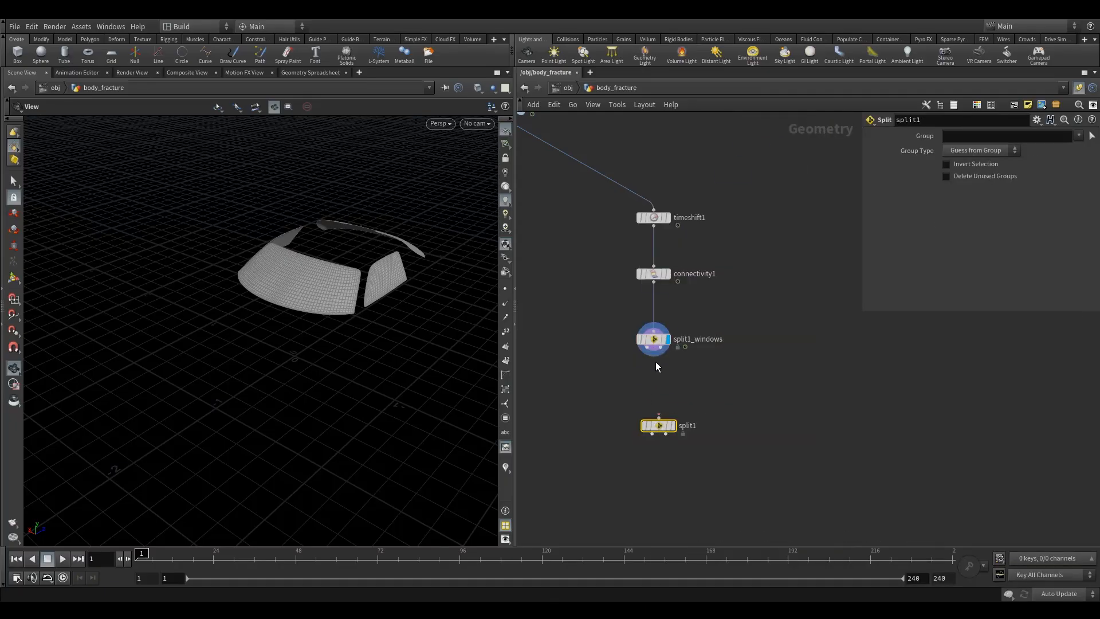
click(655, 438)
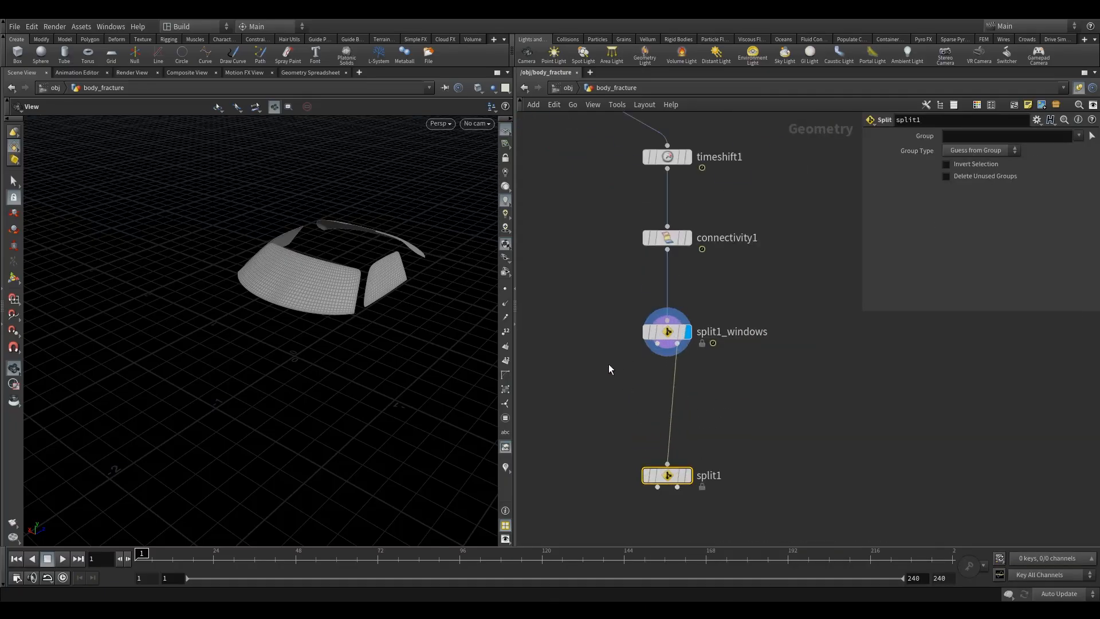
- Add a Null node wired to split1_windows' first output
key(Tab)
scroll(608, 363, up, 2)
text(nu)
click(703, 125)
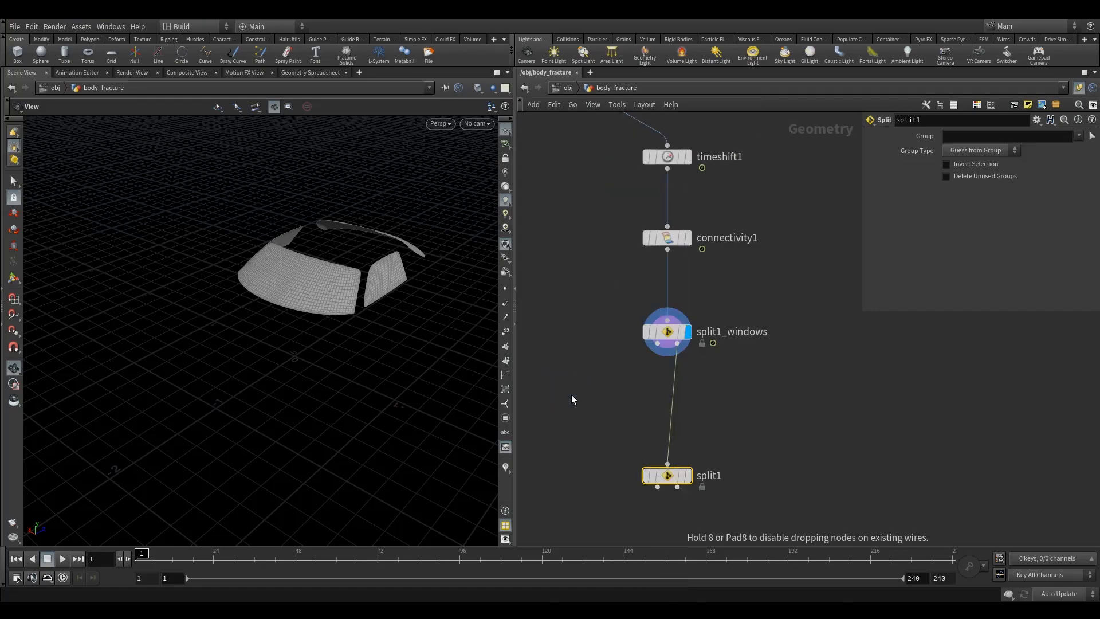
click(570, 393)
drag(656, 343, 577, 397)
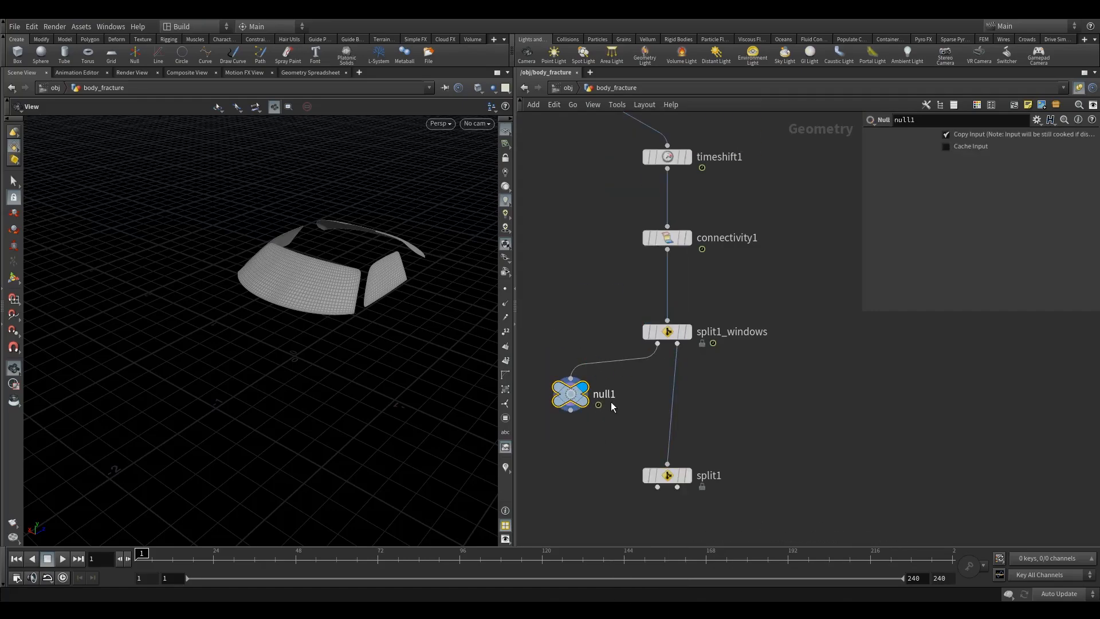
- Rename the Null node to OUT_windows
double_click(606, 395)
click(572, 335)
click(620, 394)
drag(620, 394, 534, 393)
text(OUT)
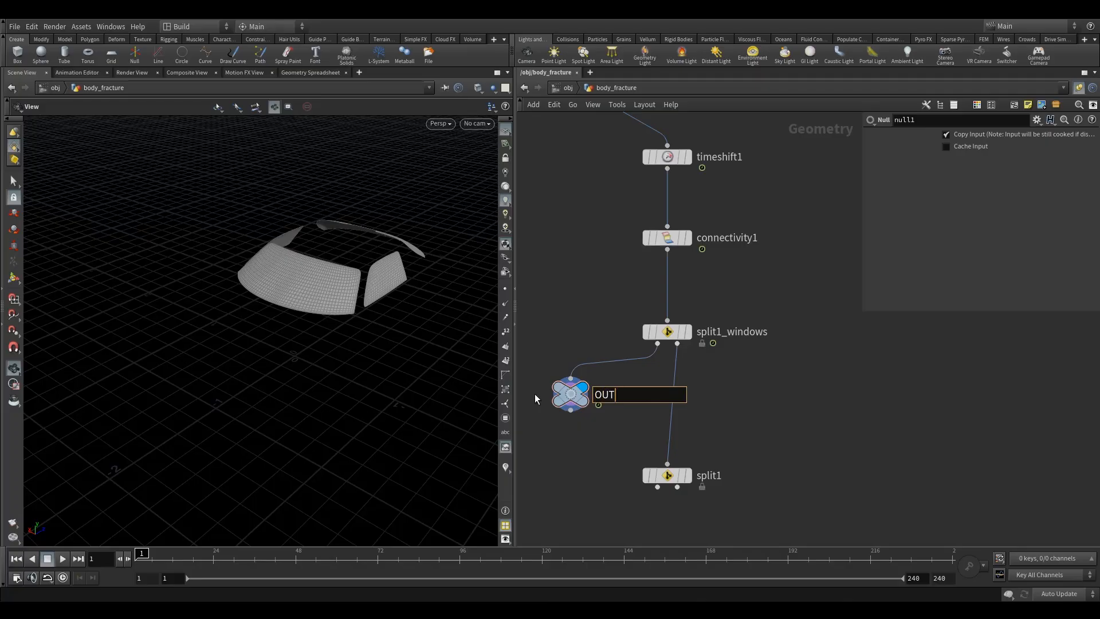
text(_windows)
key(Return)
- Rename the second Split node to split_bendy
drag(552, 346, 587, 436)
drag(569, 399, 532, 408)
middle_drag(574, 338, 641, 313)
scroll(641, 312, down, 3)
drag(668, 373, 729, 445)
drag(713, 407, 713, 394)
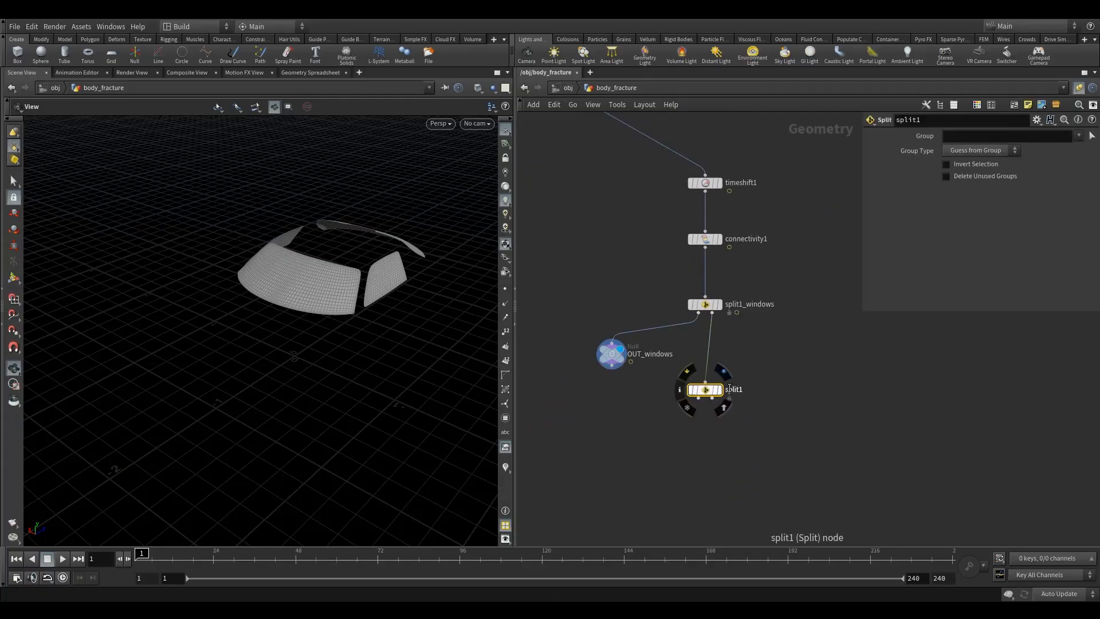
double_click(735, 390)
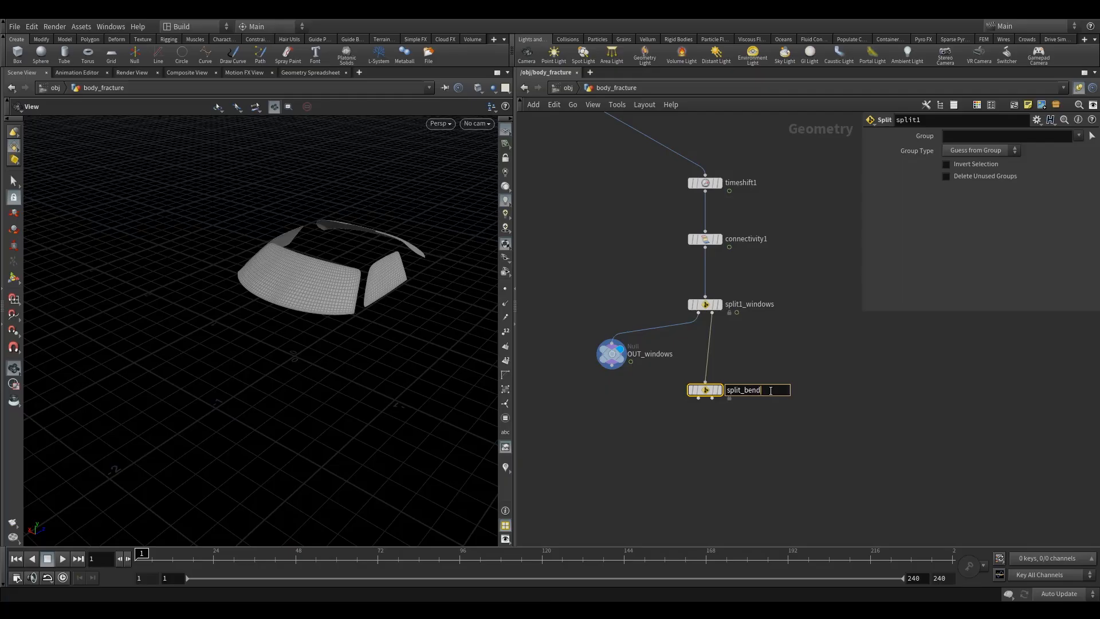
text(_bendy)
key(Return)
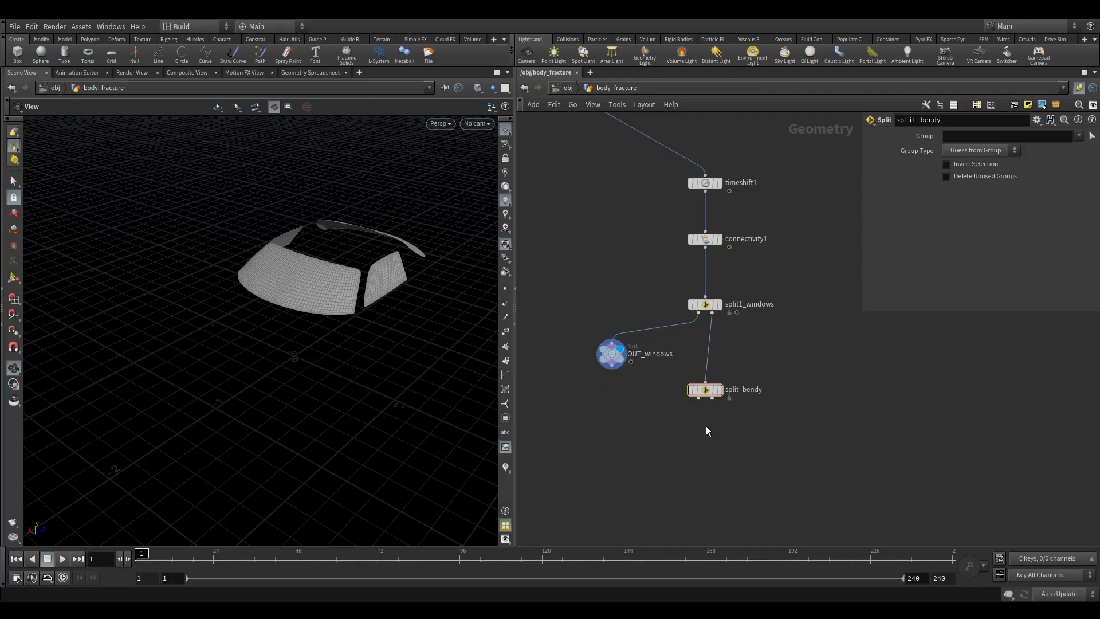
- Start interactive group selection for split_bendy and pick the car paint material on the body
key(r)
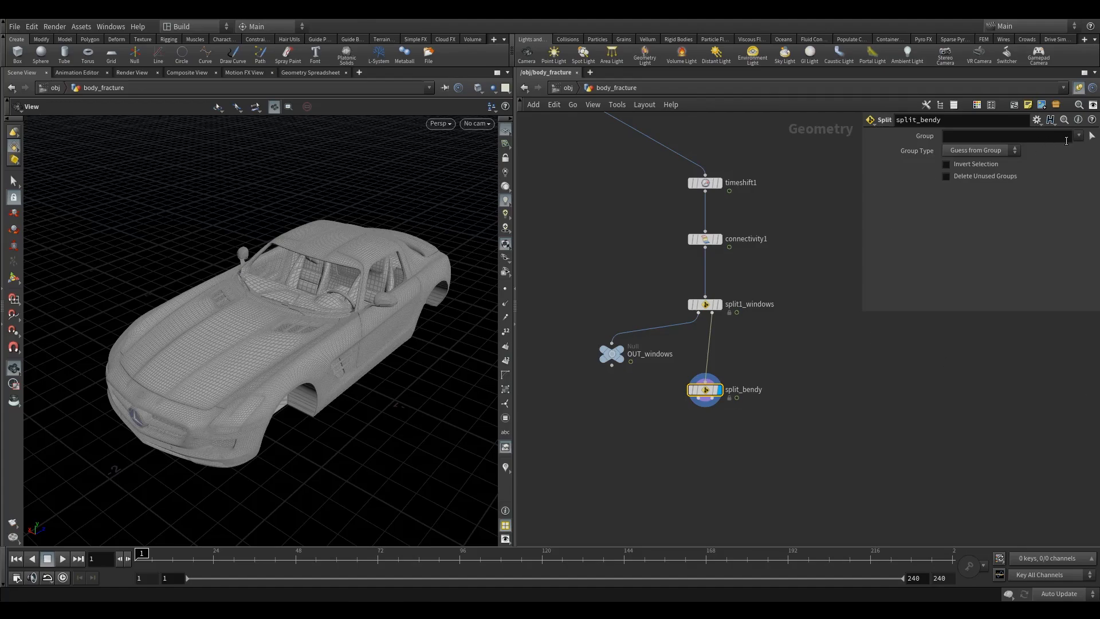
click(1091, 136)
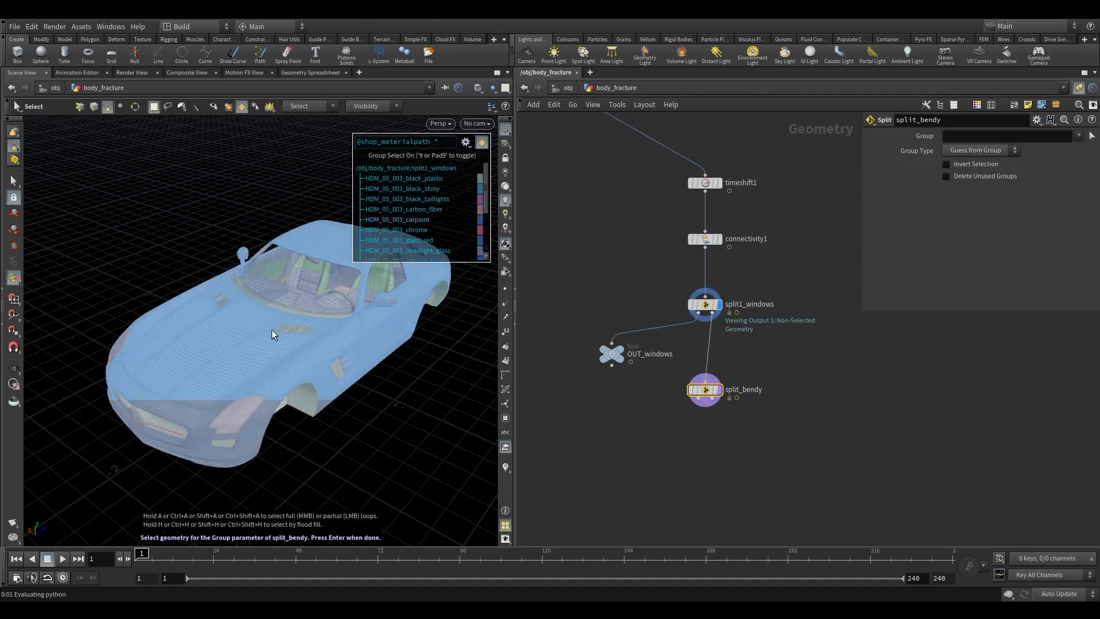
click(251, 356)
alt+drag(377, 363, 227, 362)
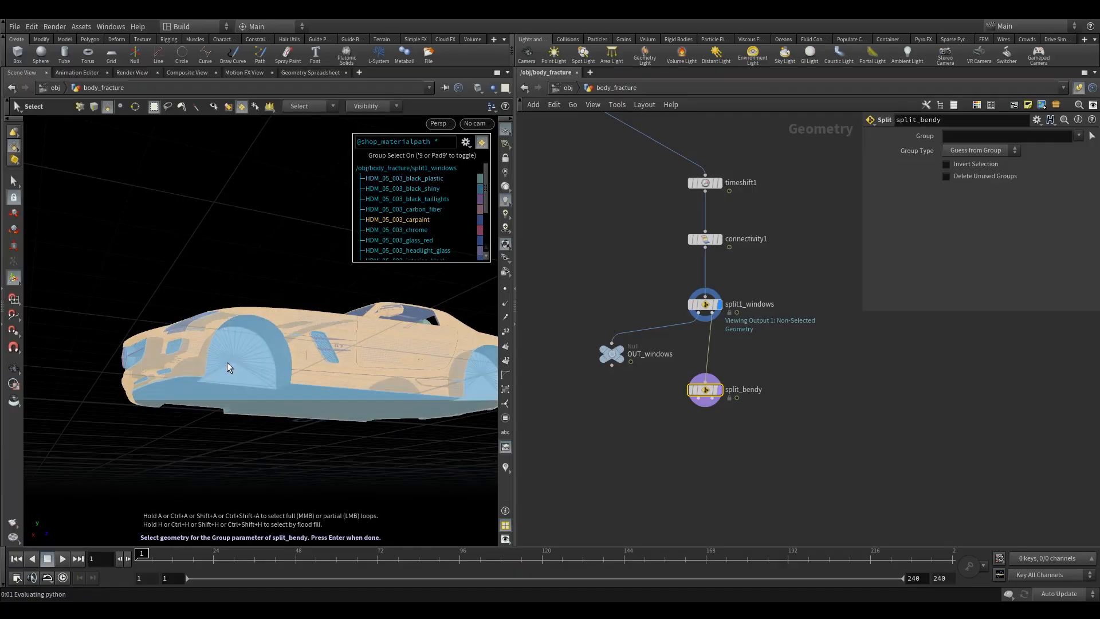
click(226, 362)
alt+drag(408, 332, 380, 319)
alt+right_drag(380, 319, 309, 380)
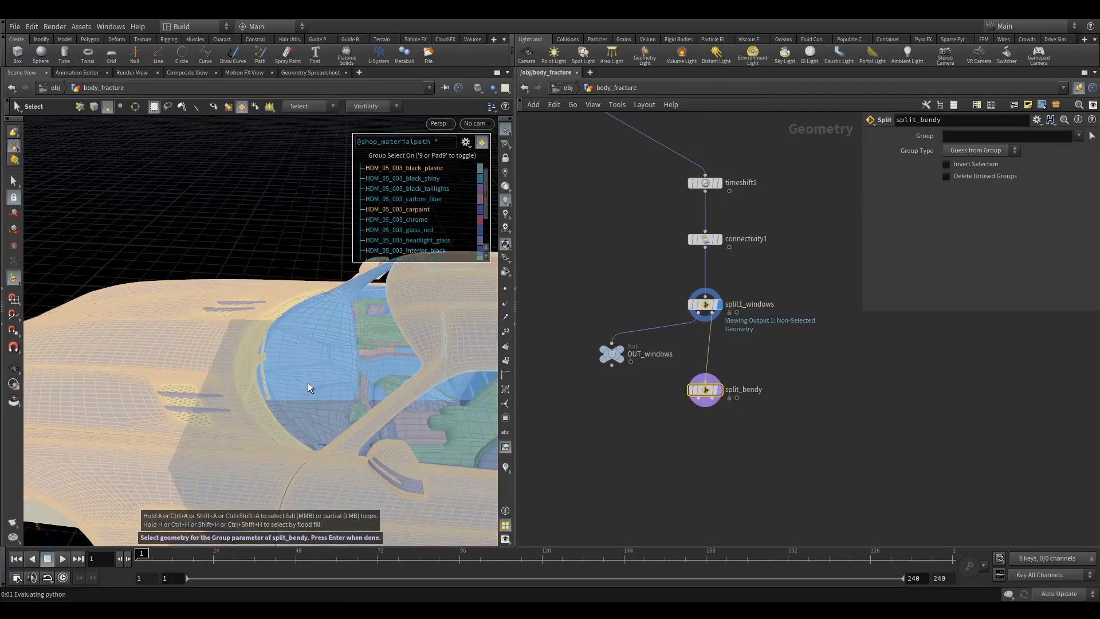
- Add further body material regions to split_bendy's selection and confirm it
shift+click(307, 383)
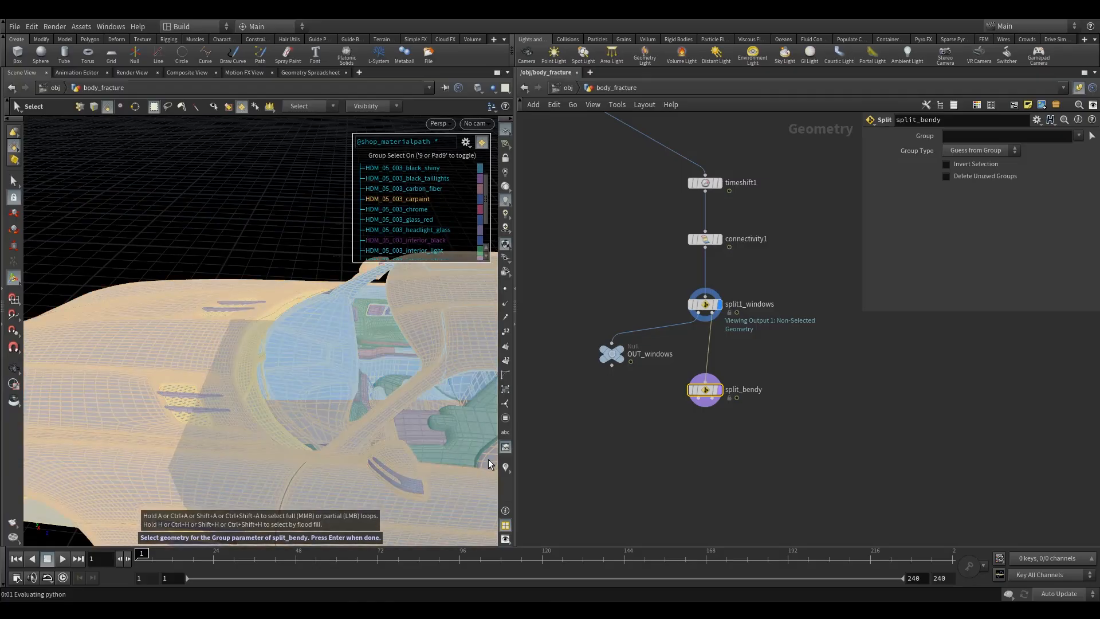
alt+drag(414, 437, 248, 356)
alt+right_drag(248, 356, 338, 340)
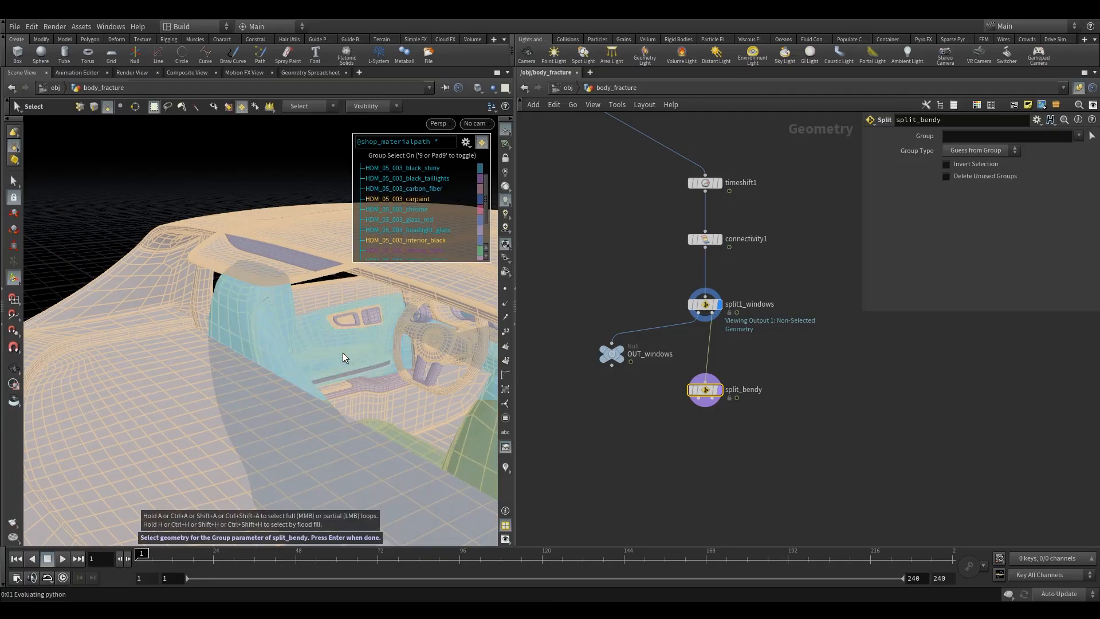
alt+drag(343, 353, 319, 426)
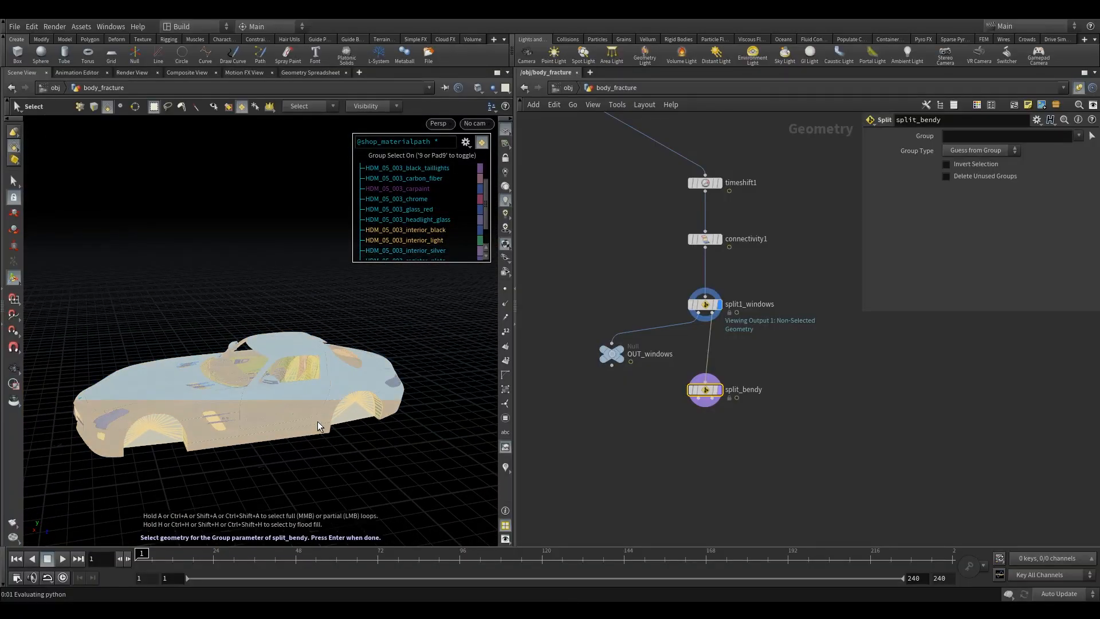
click(319, 426)
key(Return)
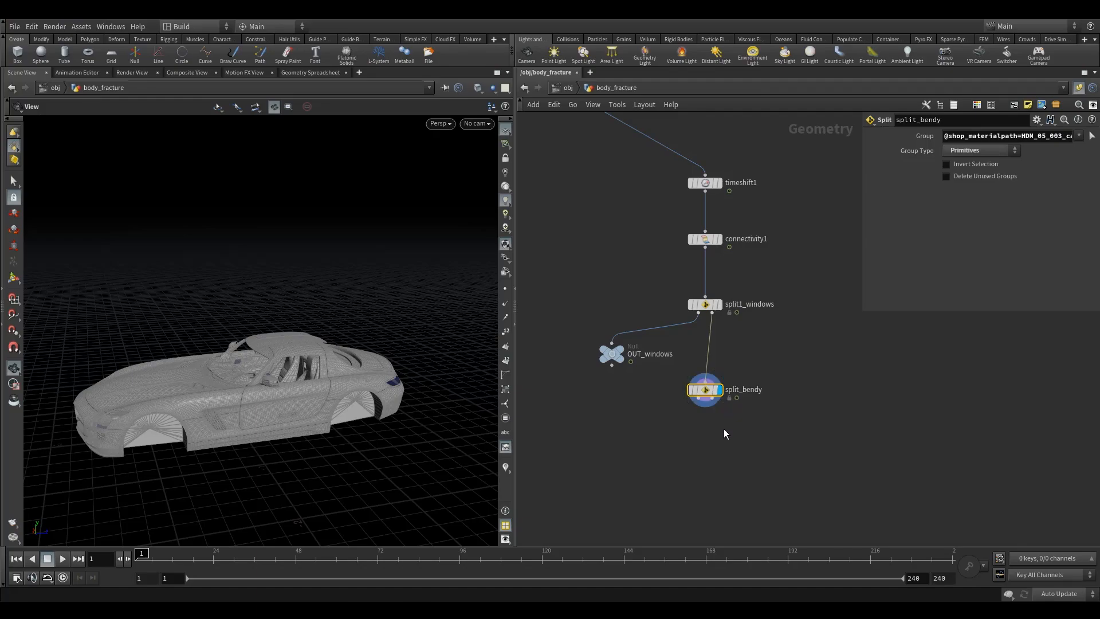
- Add a Merge node and wire split_bendy's first output into it
middle_drag(684, 456, 686, 422)
scroll(686, 423, up, 2)
key(Tab)
text(merg)
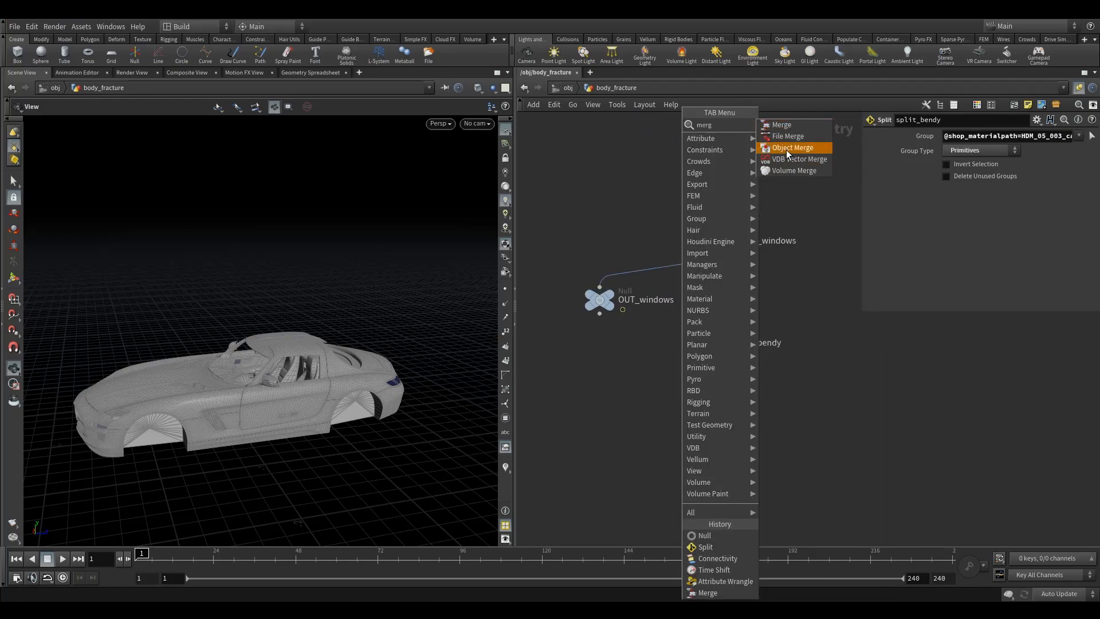
click(787, 147)
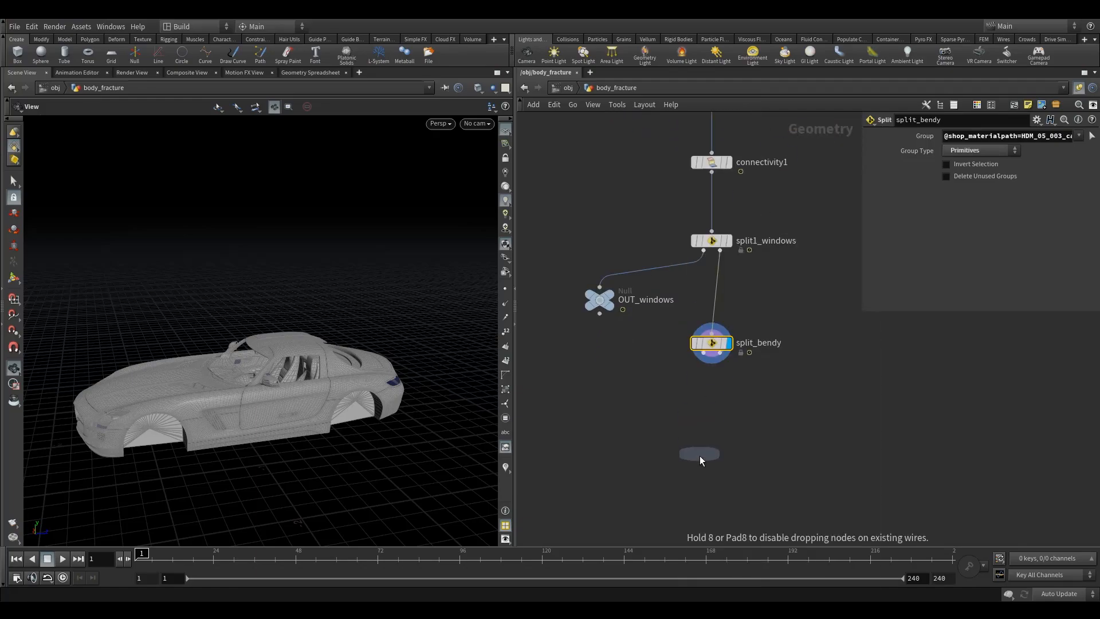
click(709, 468)
drag(703, 354, 711, 460)
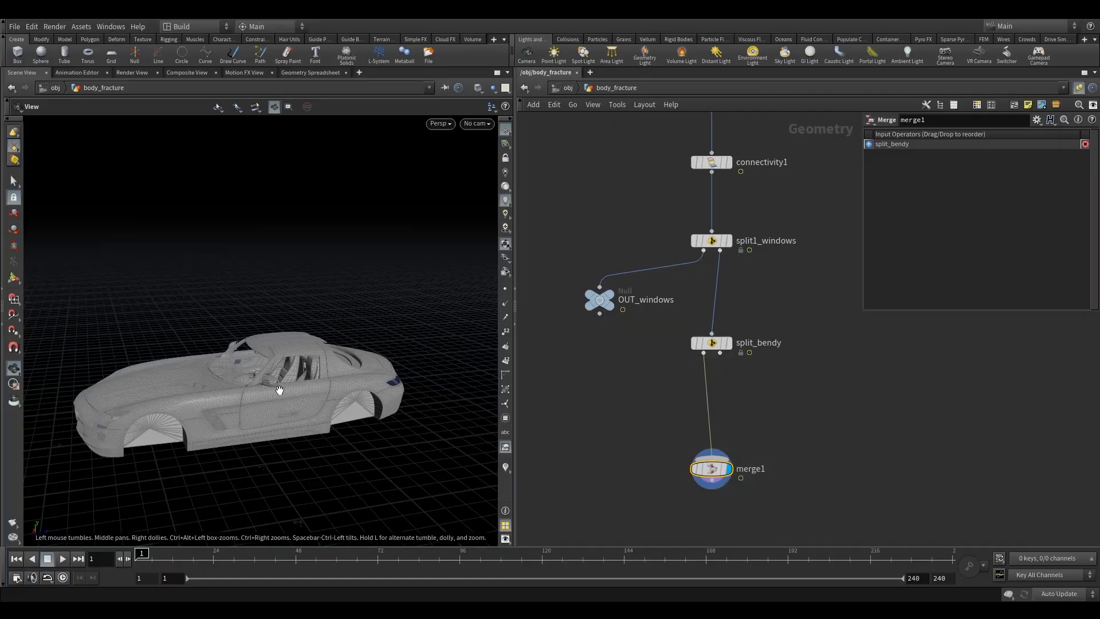
- Add another Split node wired from split_bendy's second output
scroll(279, 390, up, 5)
drag(304, 383, 335, 356)
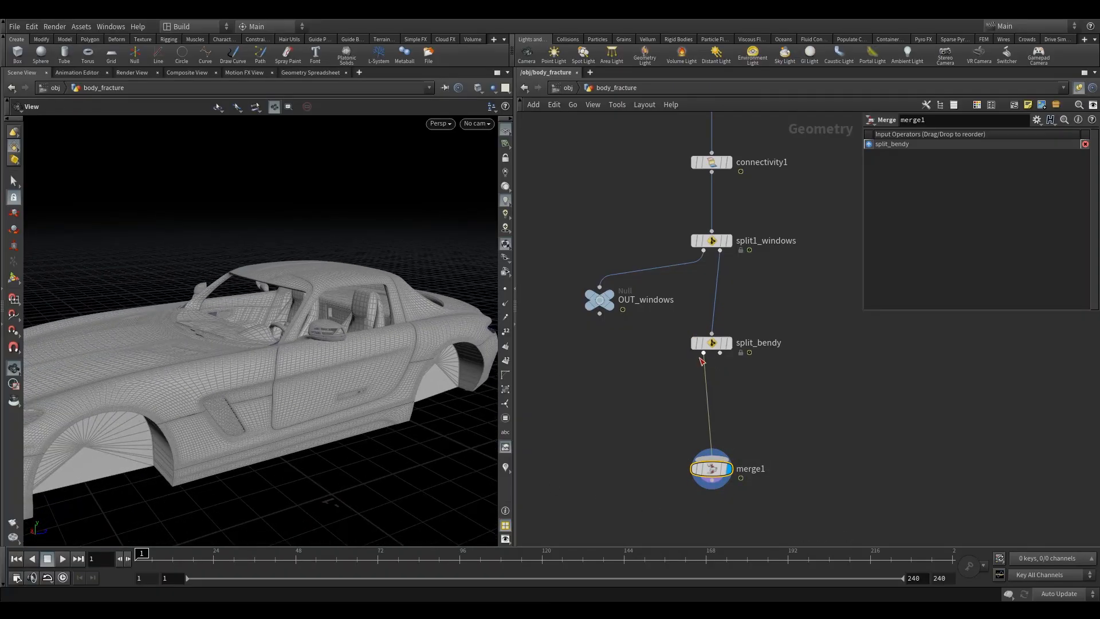
middle_drag(779, 378, 732, 355)
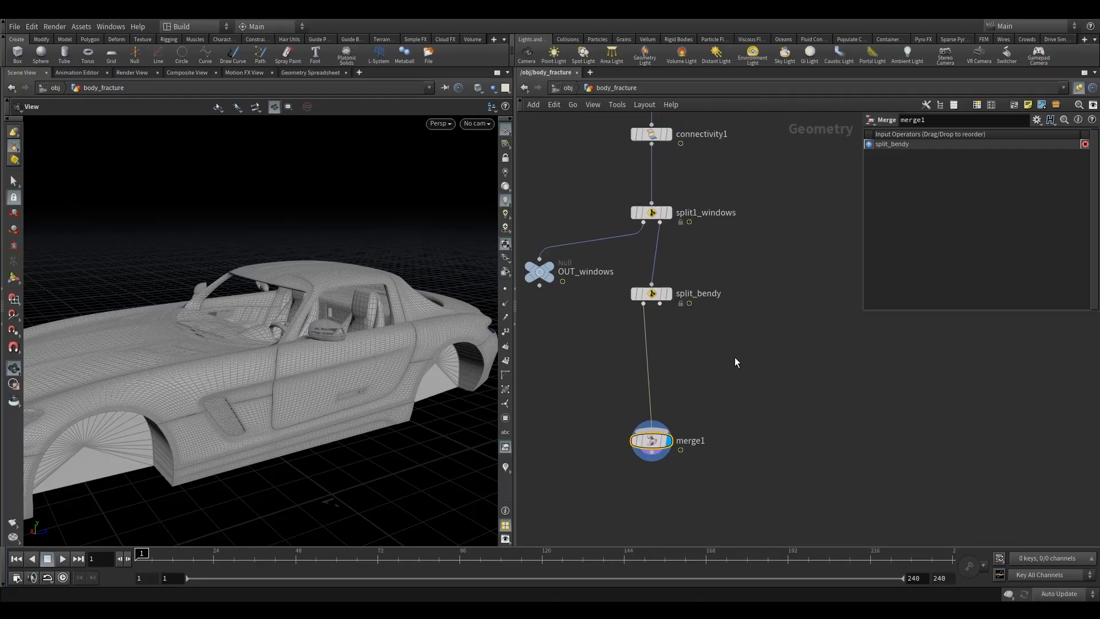
key(Tab)
text(spli)
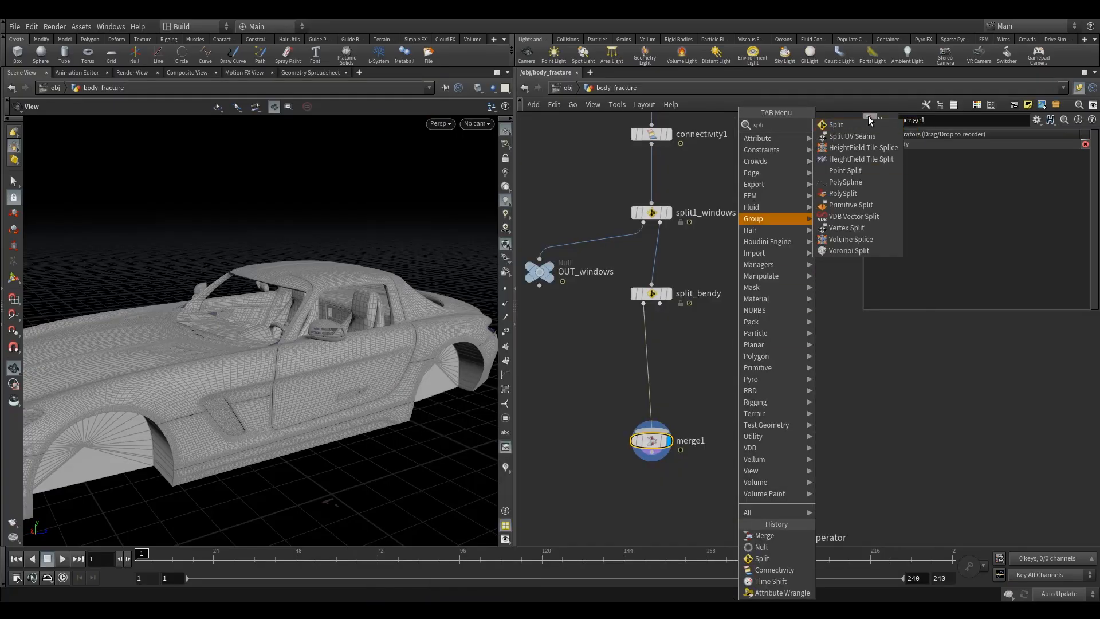
click(867, 121)
click(770, 365)
drag(659, 304, 770, 365)
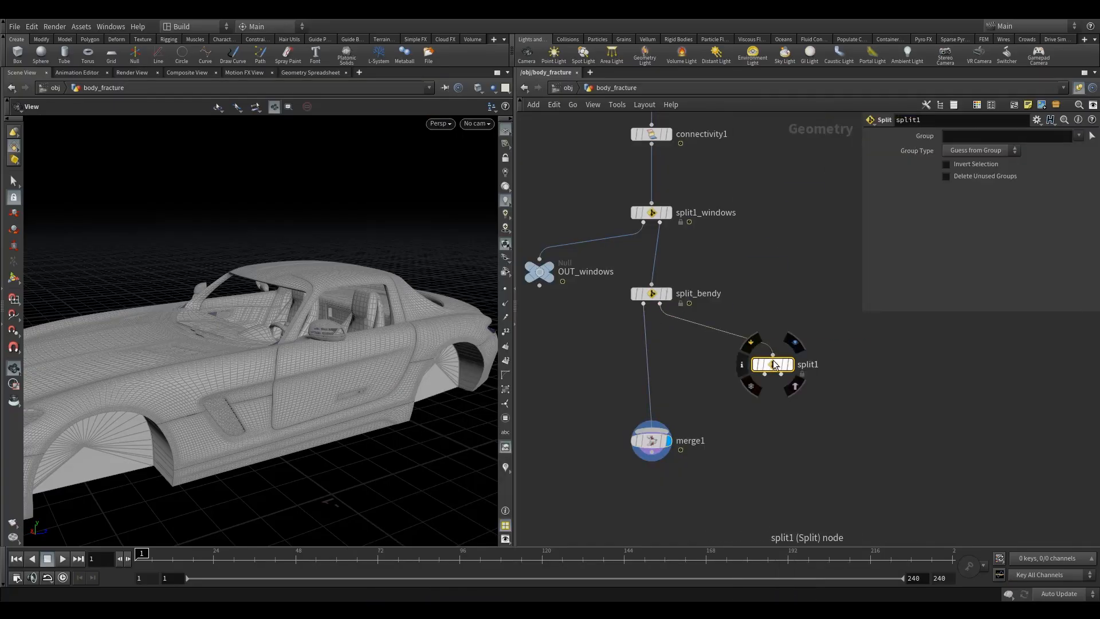
- Display split1 to inspect its geometry, then return the display to merge1
click(797, 345)
drag(822, 325, 784, 367)
drag(321, 342, 166, 447)
right_drag(166, 447, 332, 355)
drag(331, 354, 269, 390)
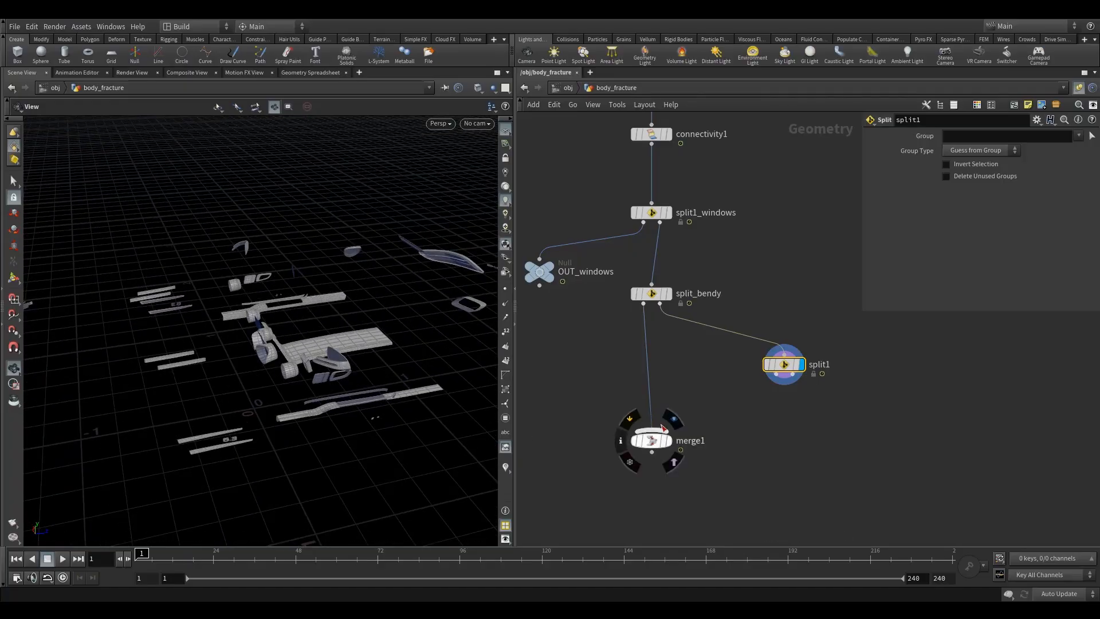
click(666, 440)
click(645, 441)
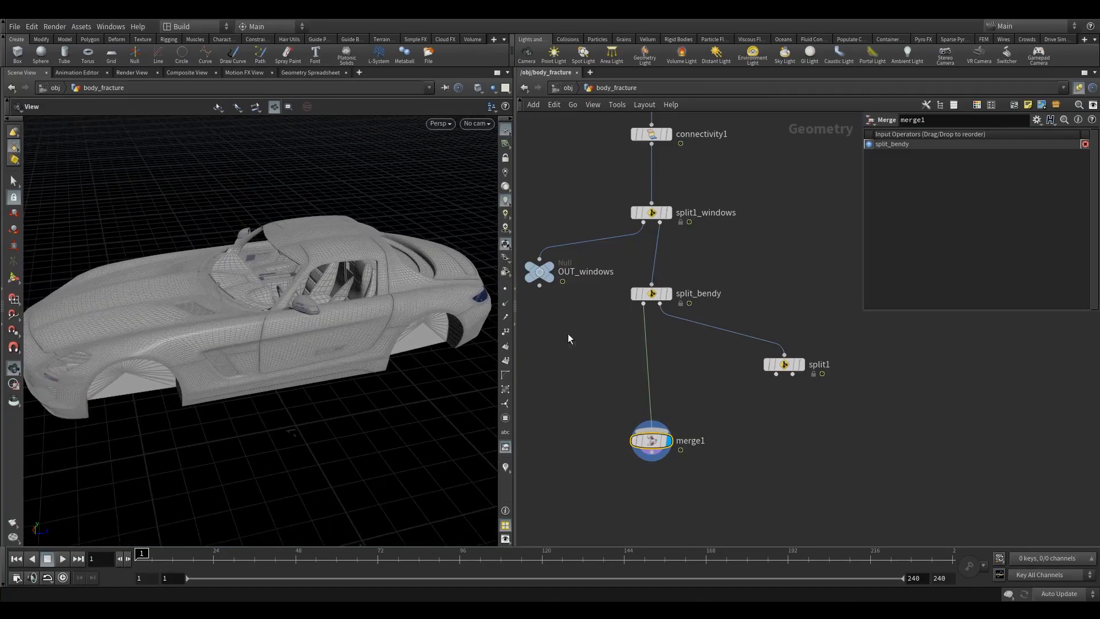
- Add an Exploded View node below merge1, wire merge1 into it, and display its result
middle_drag(581, 512, 593, 418)
key(Tab)
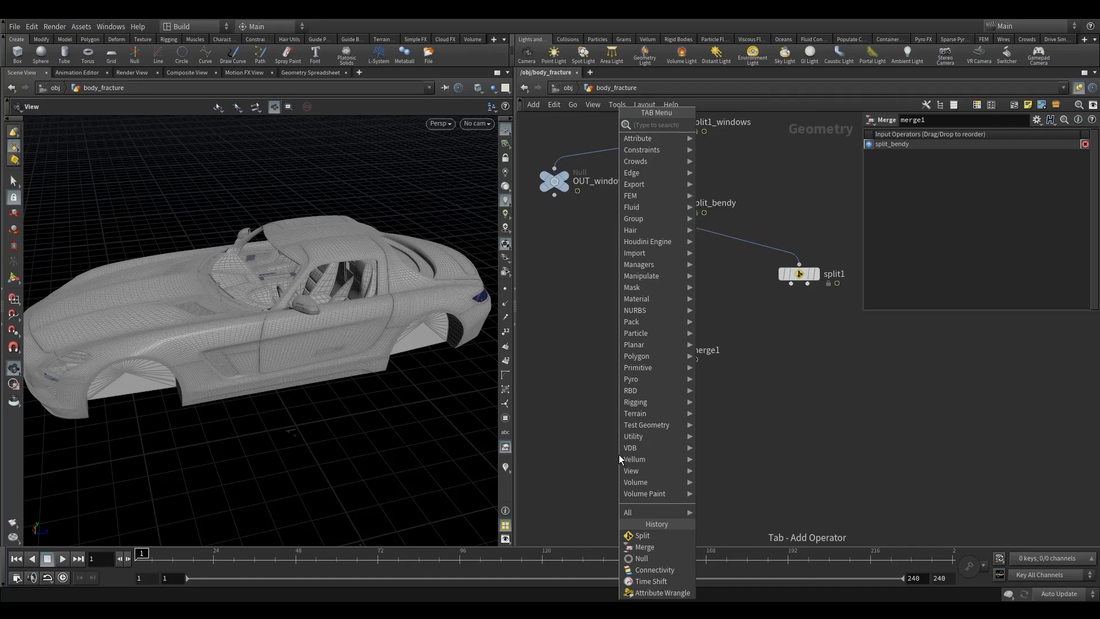
text(ex)
click(733, 127)
click(623, 424)
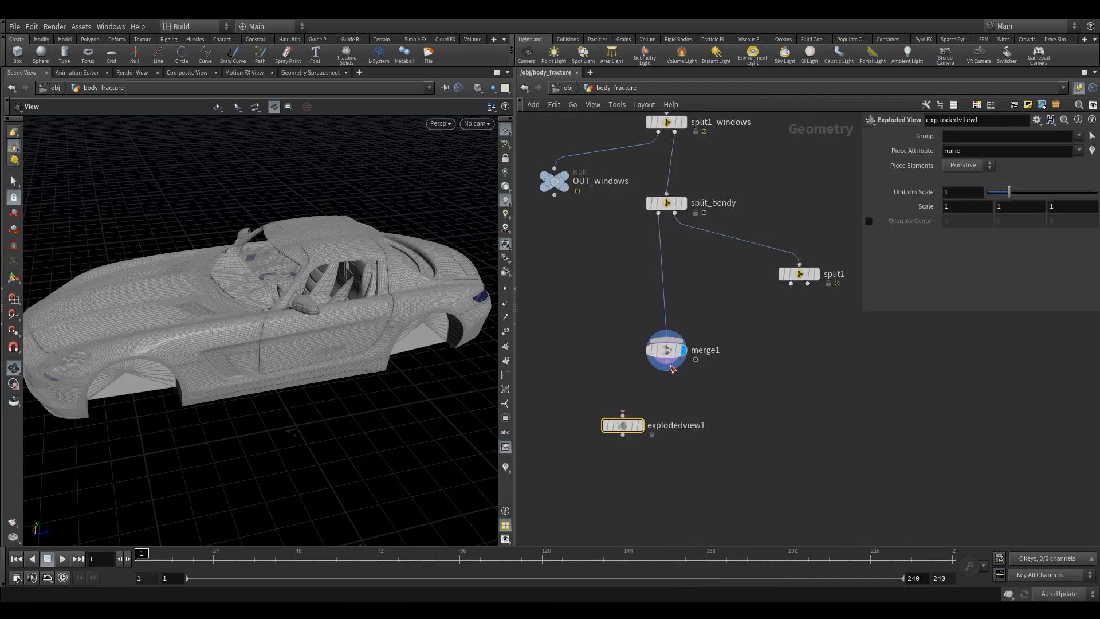
drag(667, 363, 622, 414)
click(638, 424)
drag(368, 341, 336, 385)
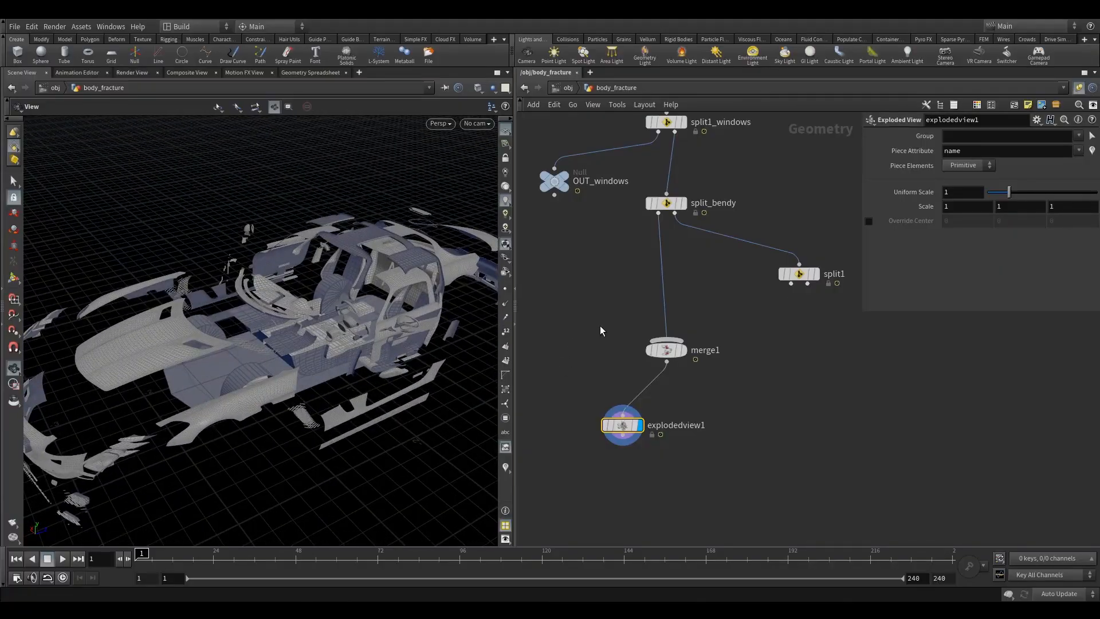
drag(627, 314, 678, 369)
drag(601, 375, 636, 454)
drag(666, 349, 666, 332)
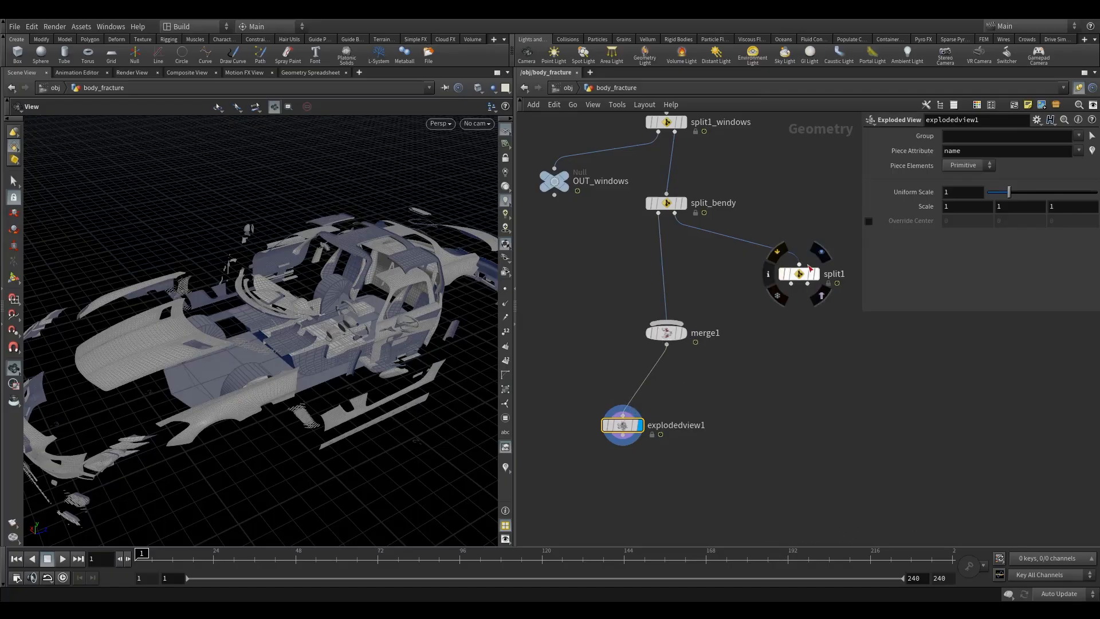
- Display split1 and then split_bendy to inspect their geometry in the viewport
click(821, 250)
drag(339, 316, 295, 313)
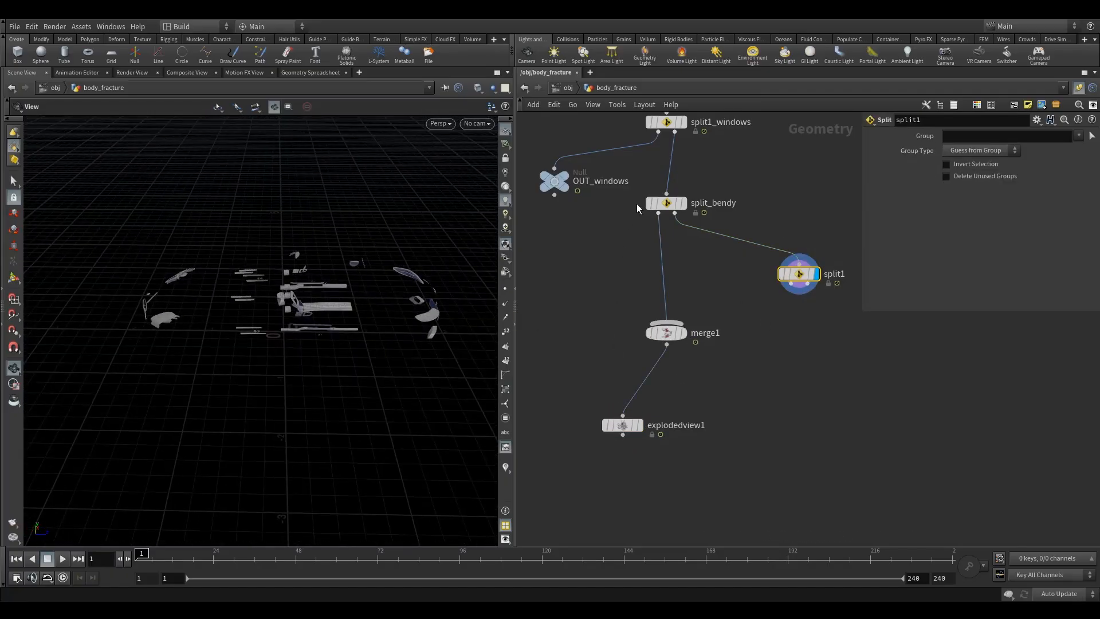
click(689, 185)
right_drag(278, 351, 493, 277)
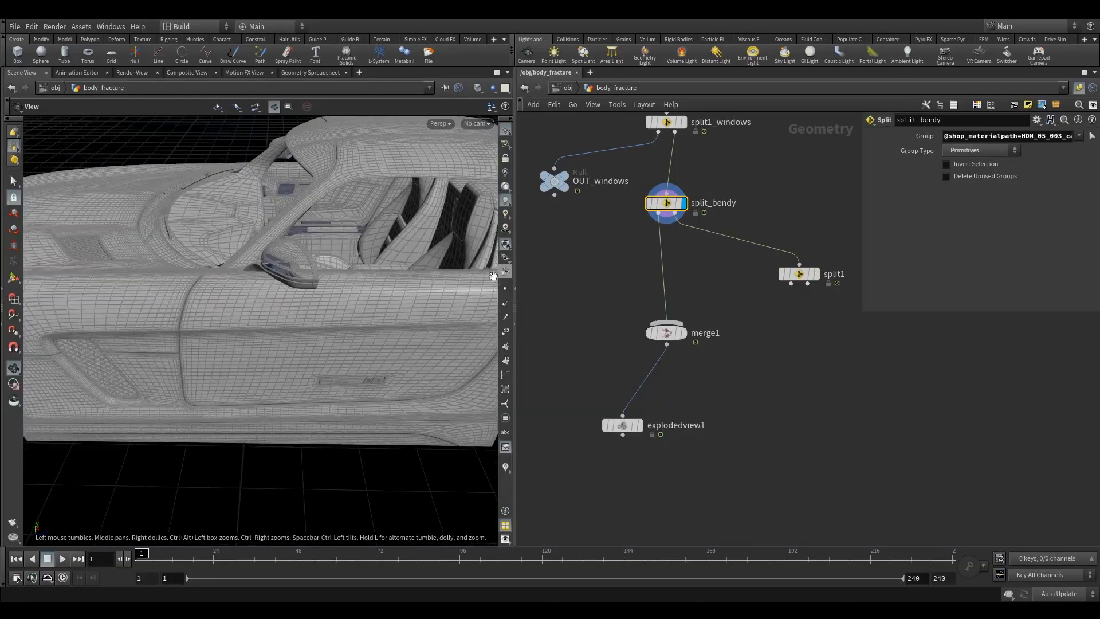
right_drag(363, 325, 282, 370)
mouse_move(282, 370)
mouse_down()
mouse_move(300, 339)
mouse_move(294, 354)
mouse_up()
drag(275, 298, 265, 326)
right_drag(265, 327, 302, 316)
mouse_move(296, 352)
mouse_down()
mouse_move(290, 376)
mouse_move(302, 357)
mouse_up()
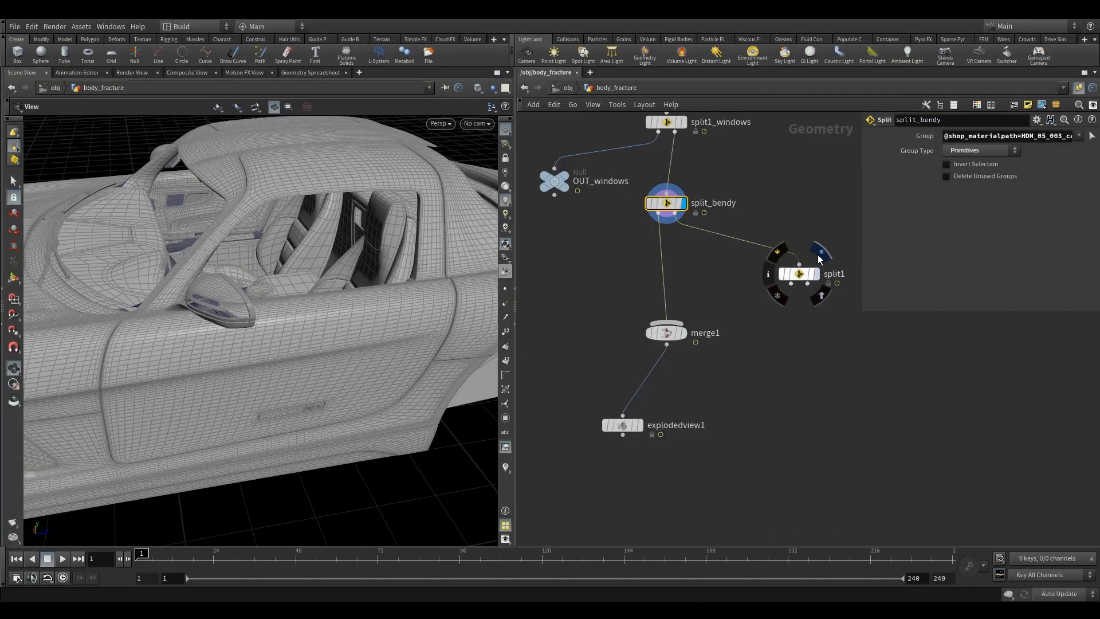
- Display split1's output and orbit the viewport to inspect its geometry
click(821, 253)
click(801, 274)
drag(304, 353, 378, 462)
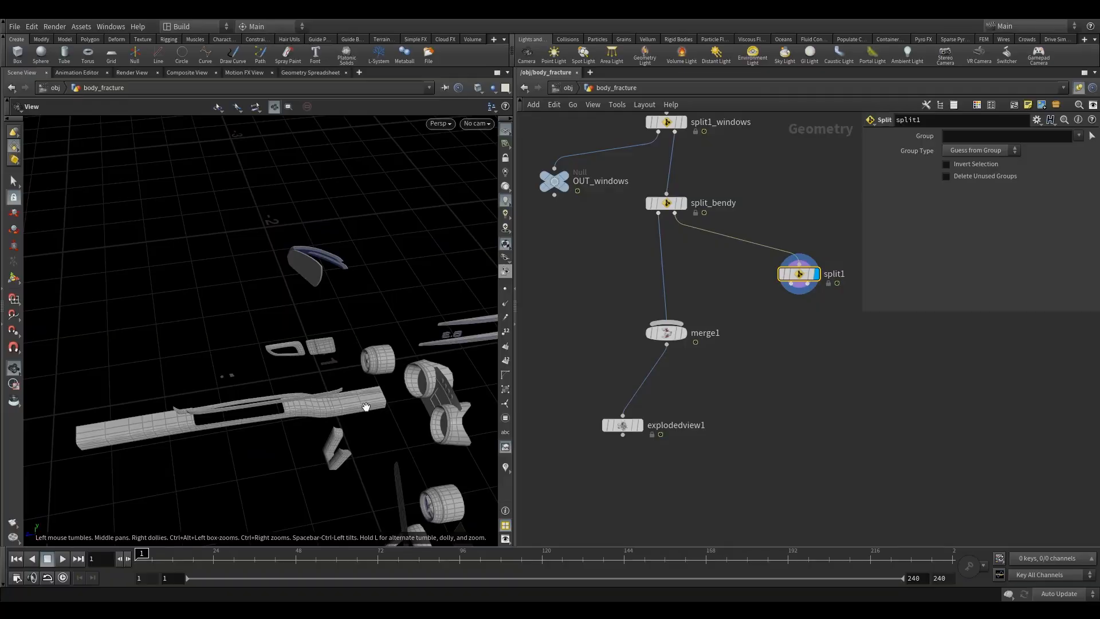
drag(210, 410, 231, 396)
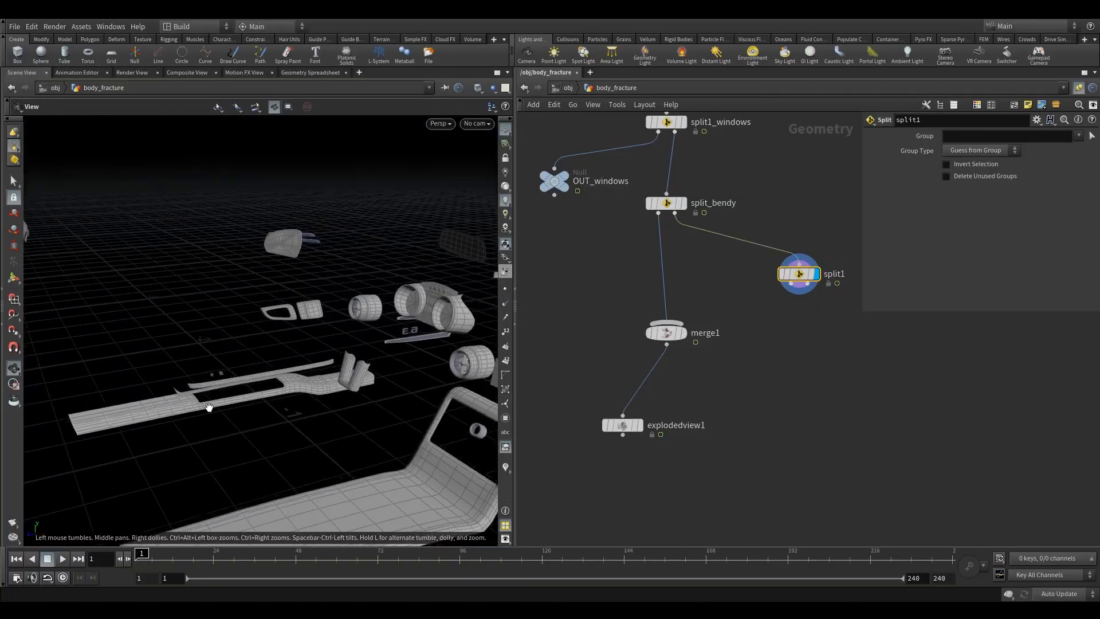
right_drag(231, 396, 244, 404)
drag(244, 403, 290, 395)
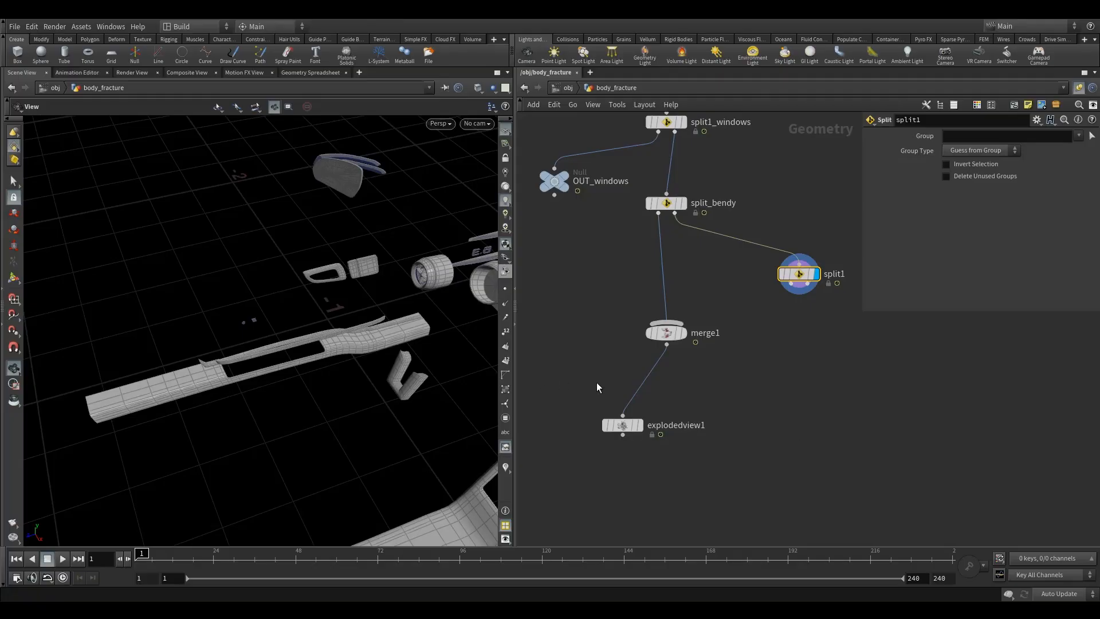
- Interactively pick split1's group by selecting connected panel pieces in the viewport and confirming the selection
click(1091, 136)
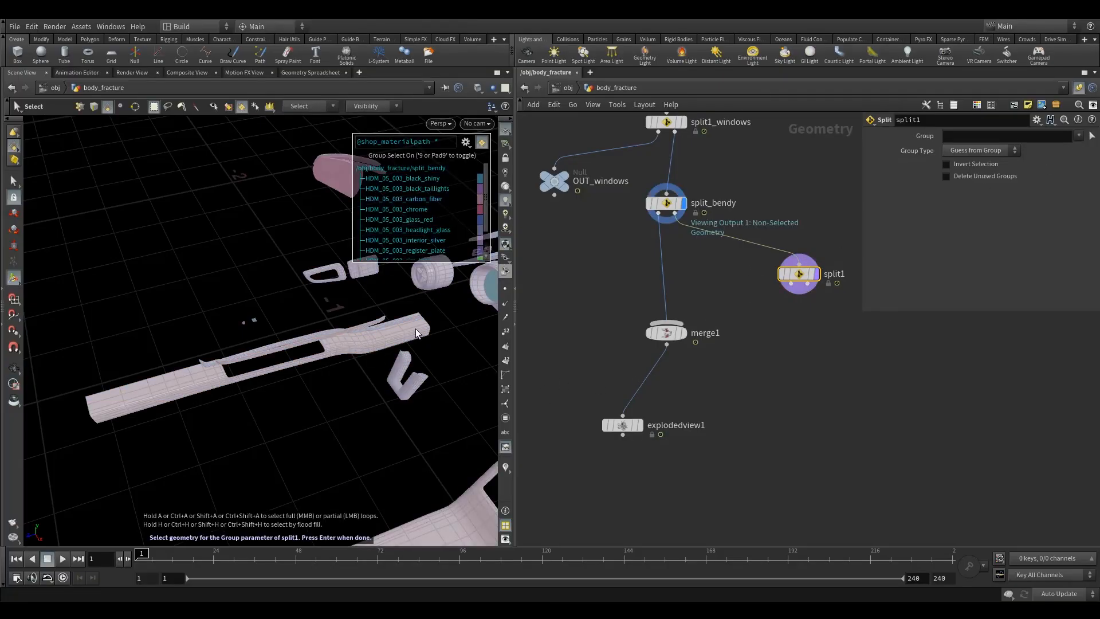
click(466, 142)
click(488, 284)
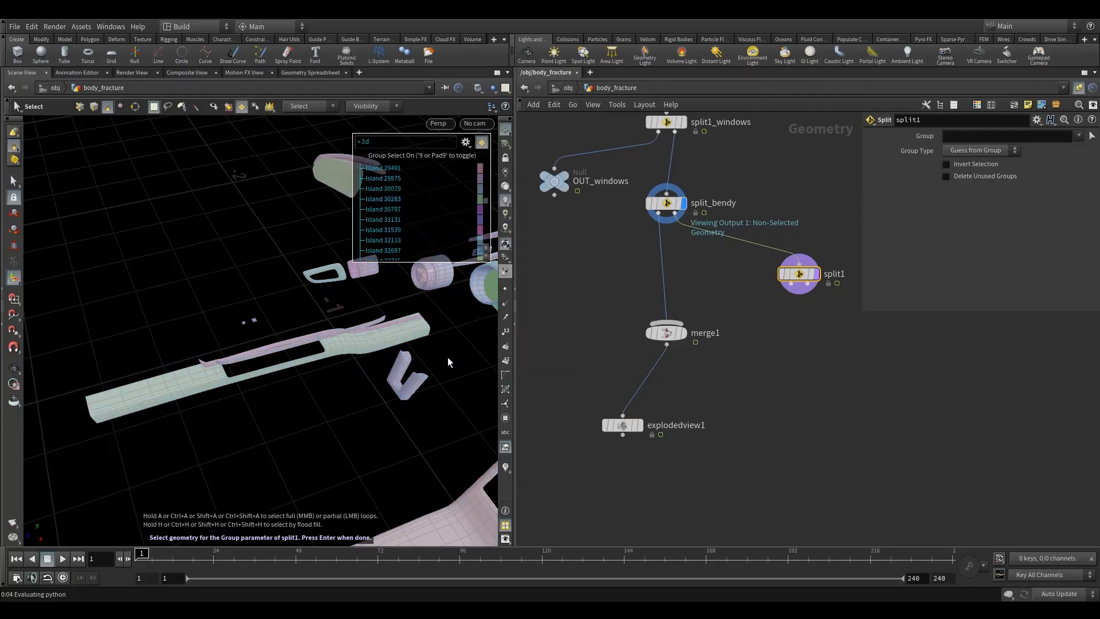
alt+drag(205, 375, 229, 367)
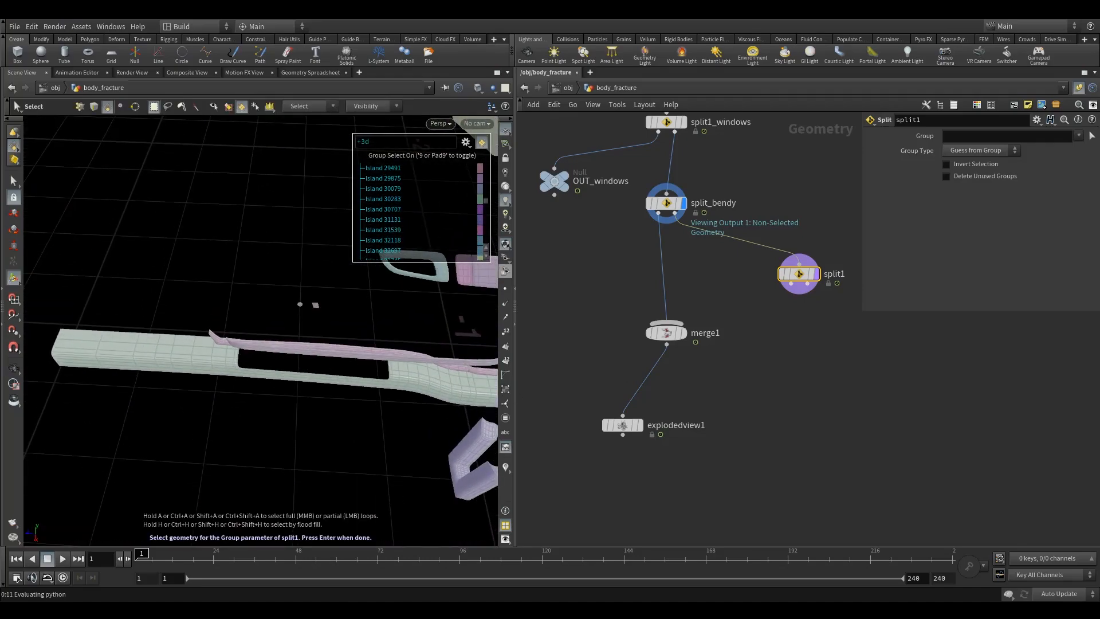
mouse_move(229, 362)
alt+mouse_down()
mouse_move(242, 321)
mouse_move(256, 336)
mouse_move(228, 309)
mouse_move(241, 370)
alt+mouse_up()
alt+middle_drag(267, 257, 258, 302)
drag(258, 302, 311, 287)
key(s)
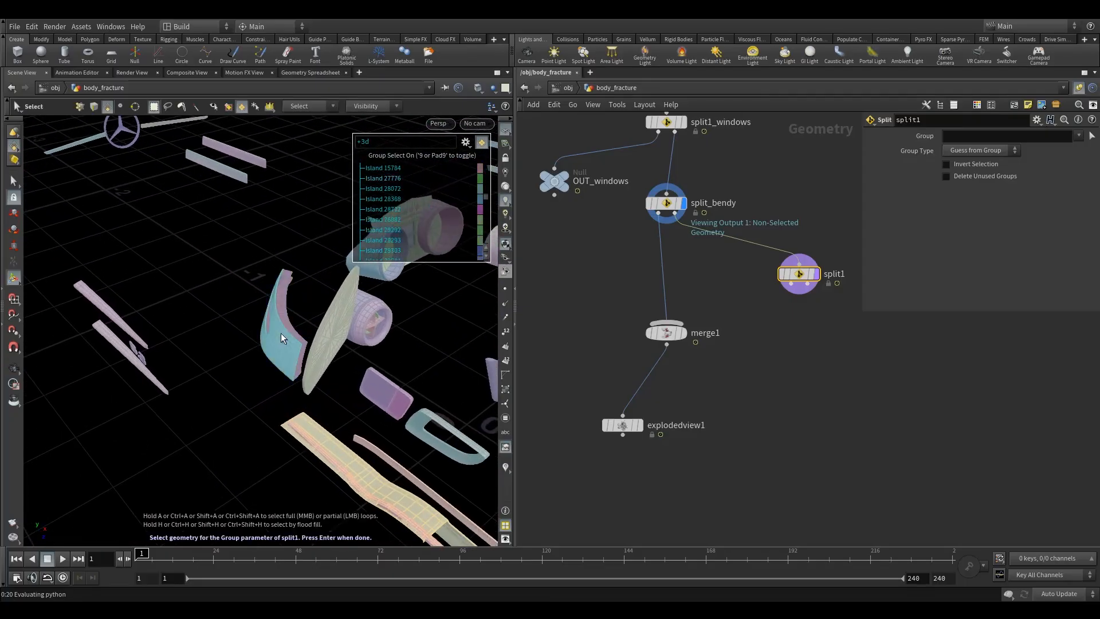
drag(257, 262, 288, 306)
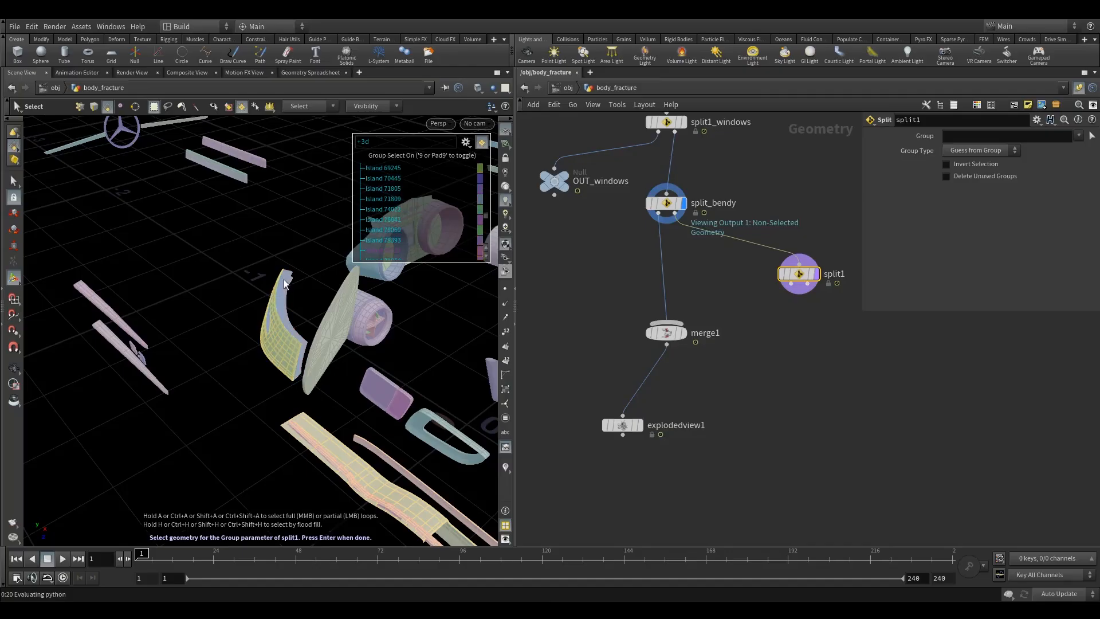
key(Return)
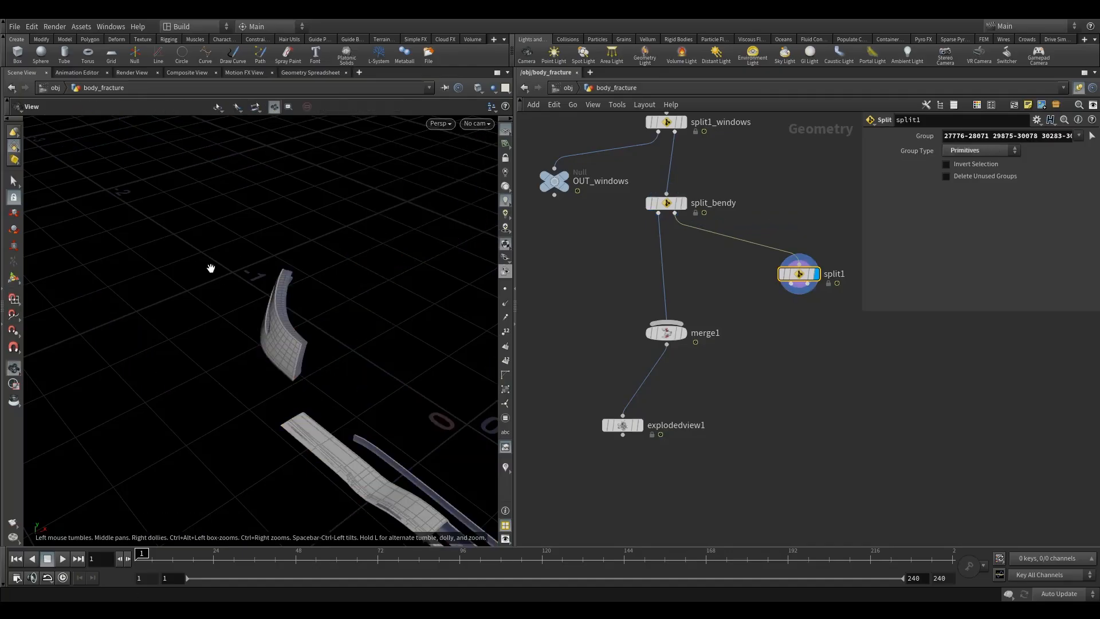
- Wire split1's output into merge1 as its second input
drag(269, 401, 235, 363)
drag(791, 284, 620, 348)
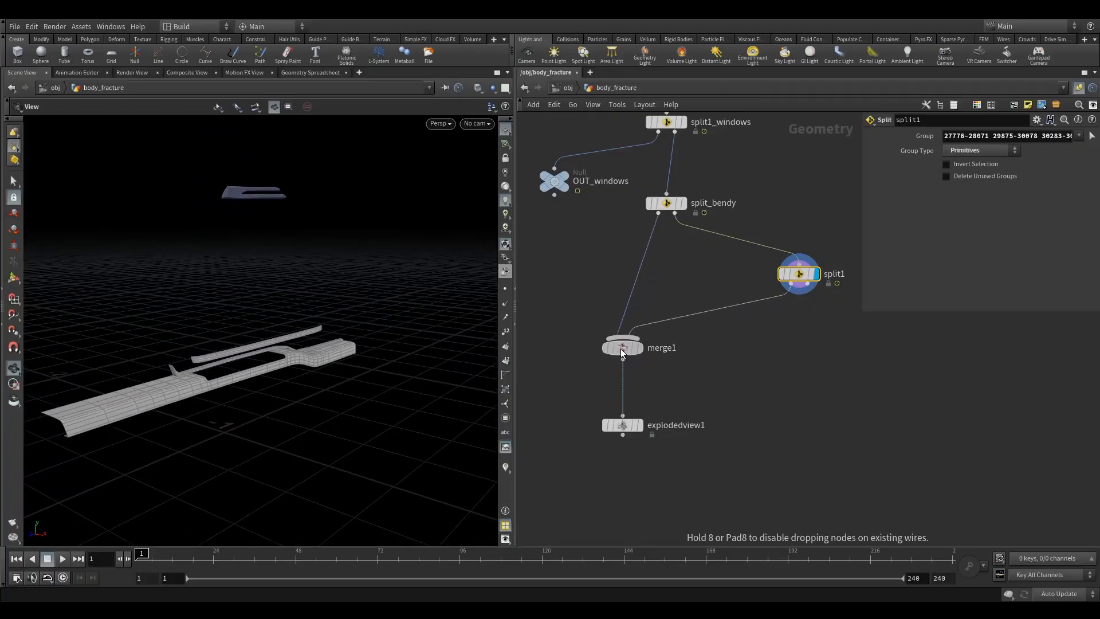
click(644, 327)
drag(575, 300, 626, 362)
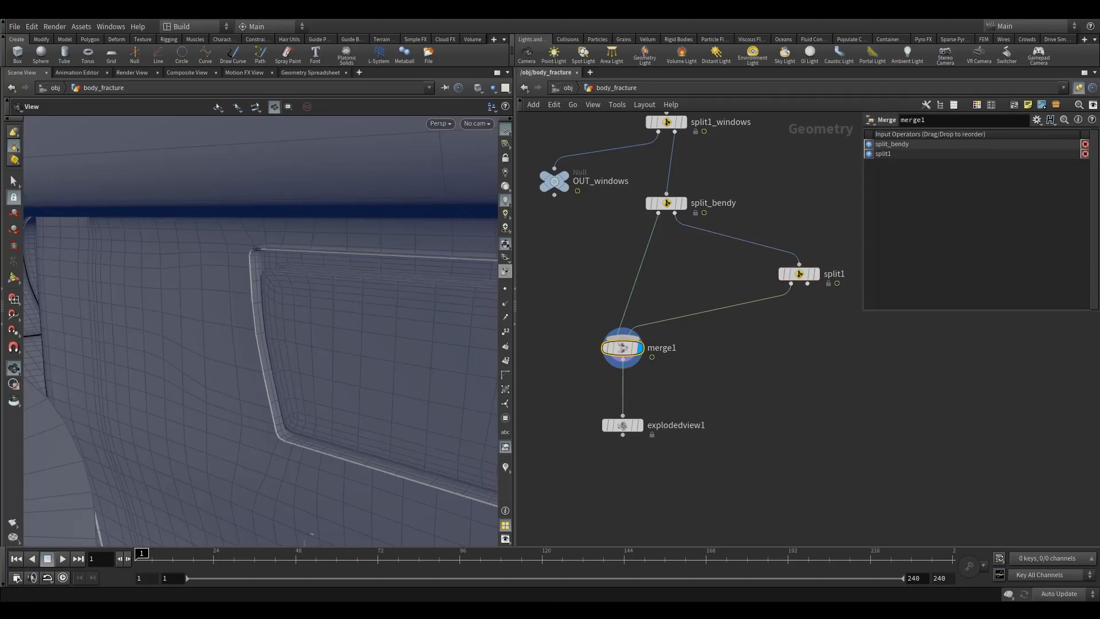
- Delete the Exploded View node and frame the merged car body in the viewport
click(623, 424)
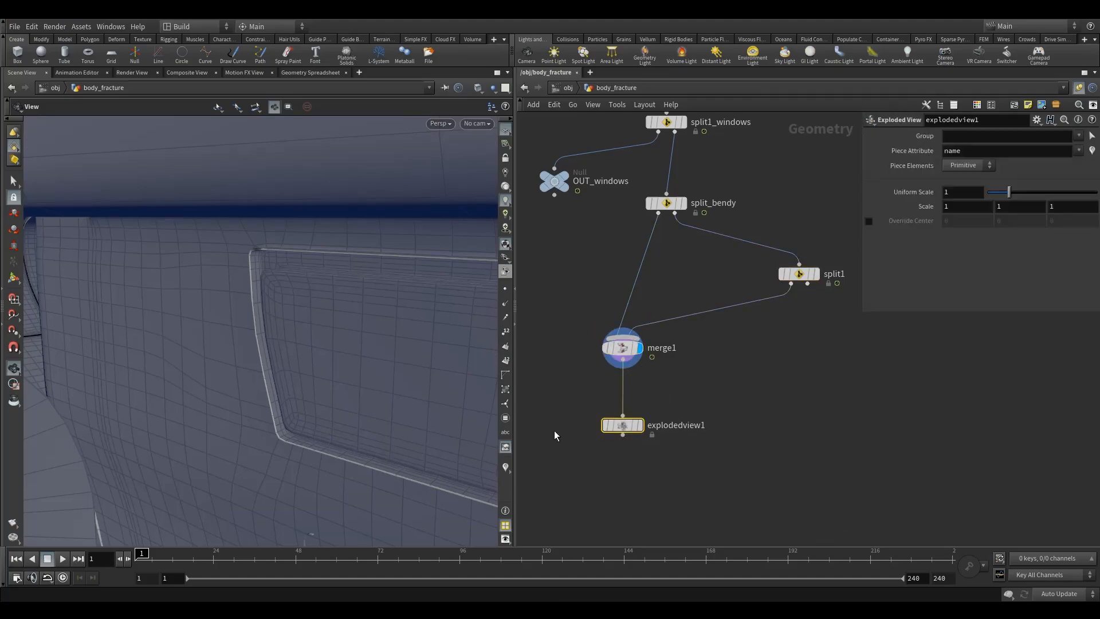
key(Delete)
key(space+g)
drag(272, 343, 204, 363)
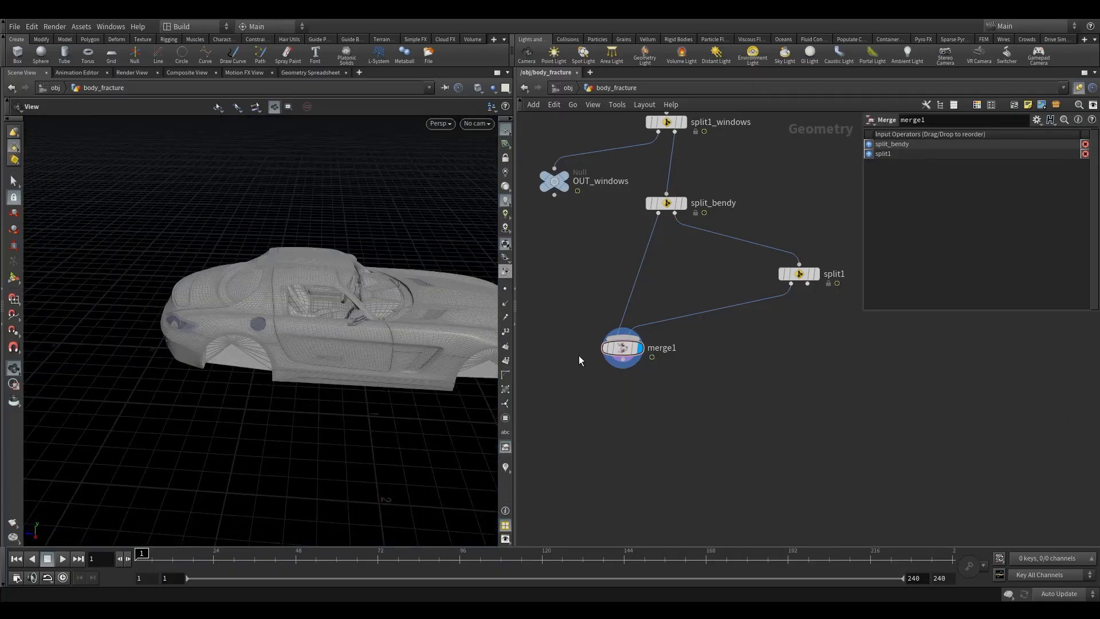
drag(363, 336, 446, 352)
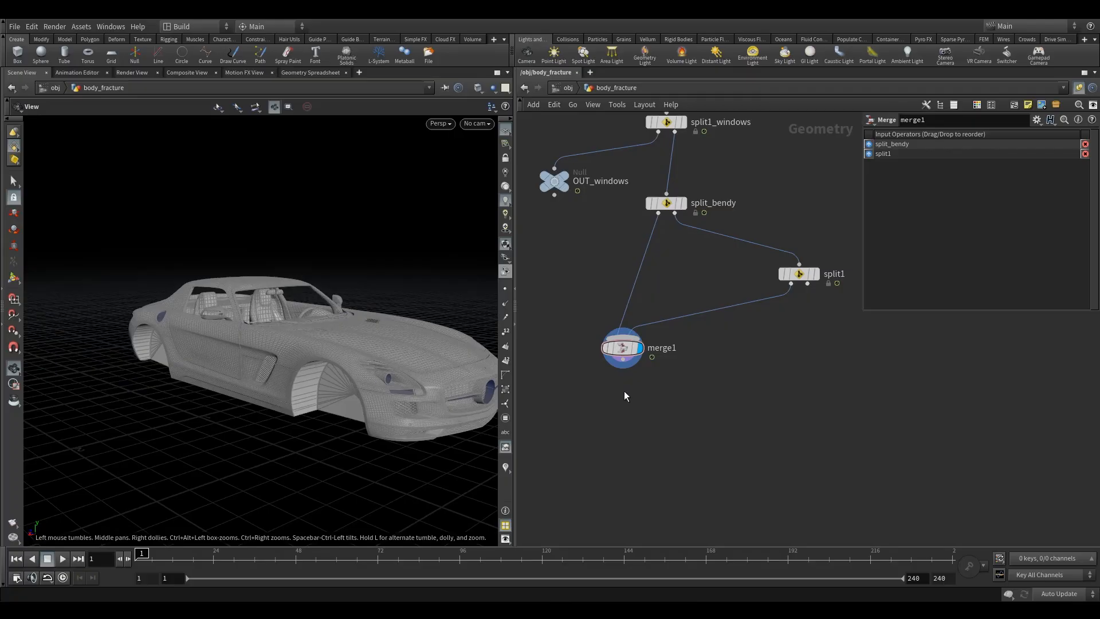
- Add a Measure node below merge1 and set its accumulation to Per Piece
middle_drag(624, 391, 711, 351)
key(Tab)
text(mea)
click(795, 124)
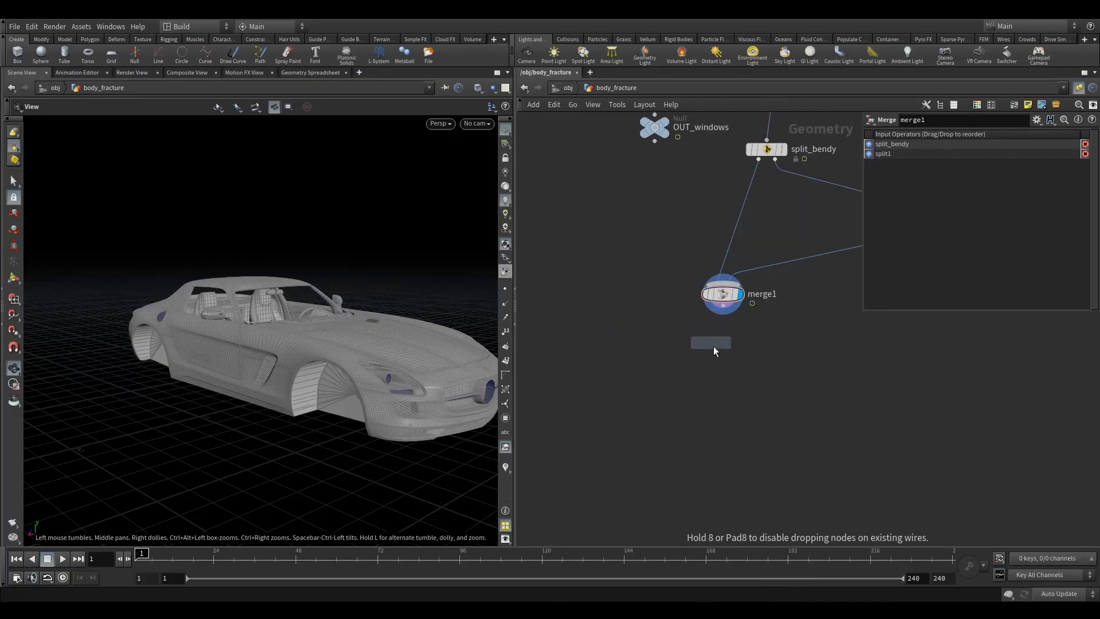
click(723, 376)
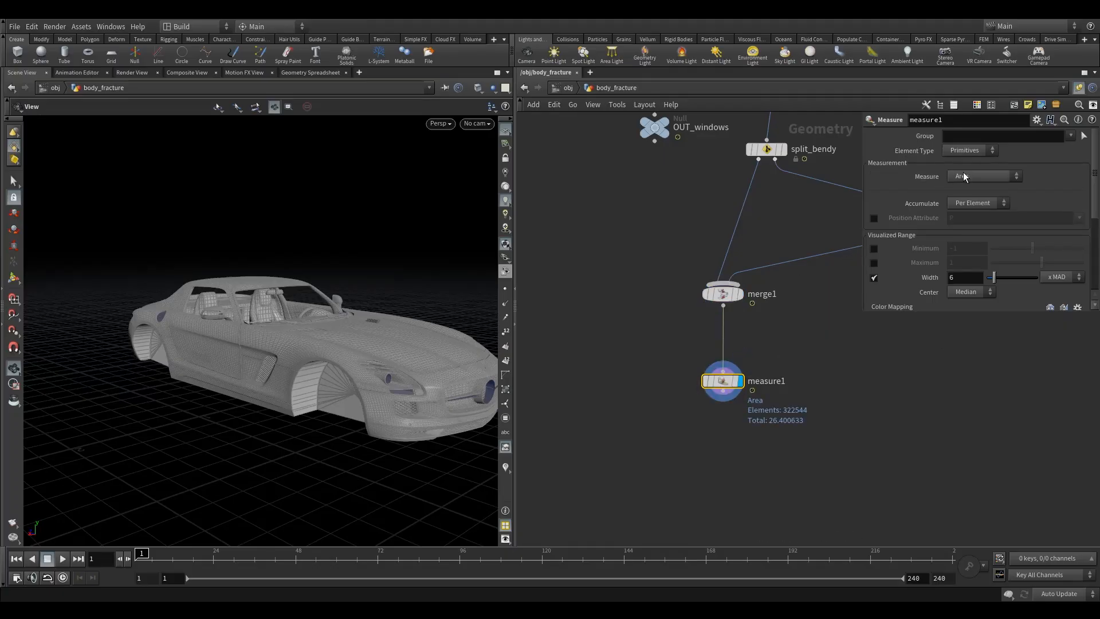
click(967, 203)
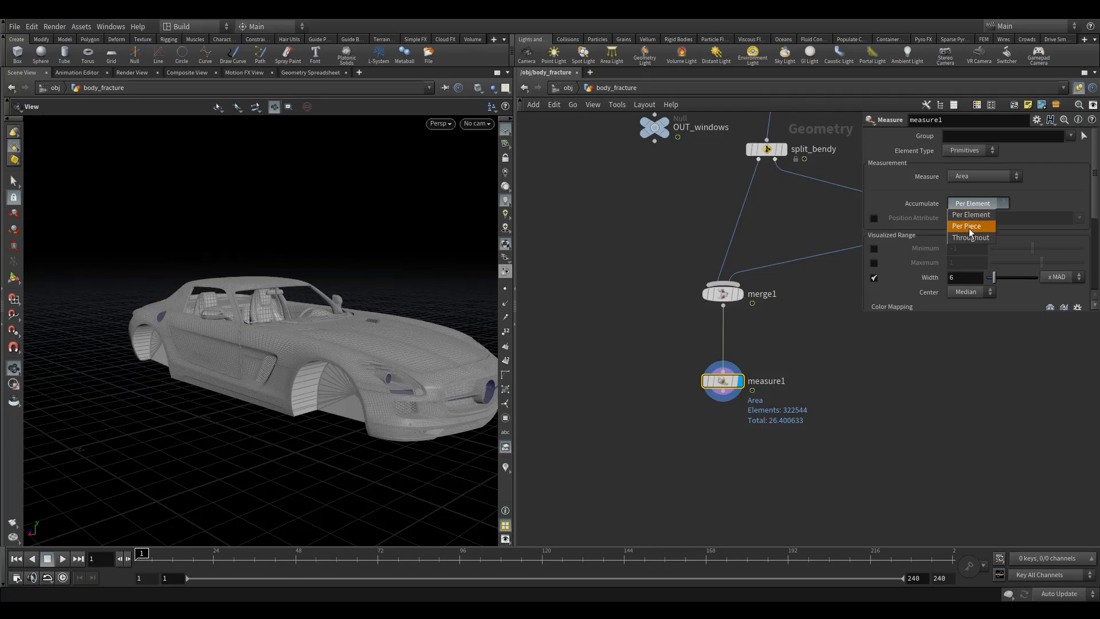
click(968, 227)
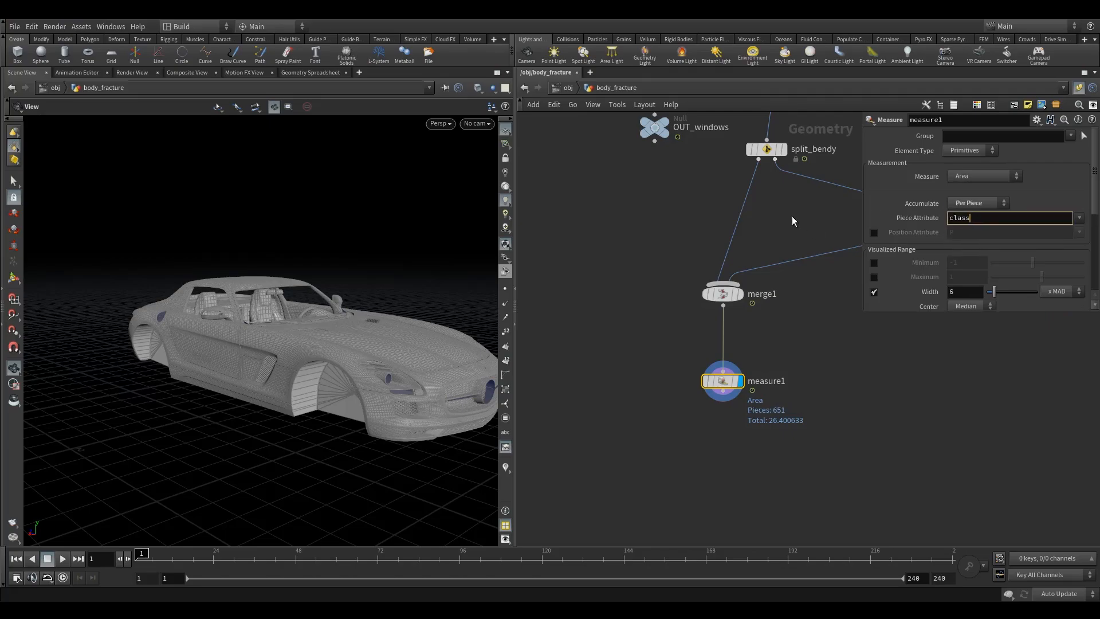
- Inspect connectivity1's attribute setting, then return to measure1 and expand its parameters
middle_drag(785, 218, 742, 386)
scroll(742, 383, down, 3)
click(731, 250)
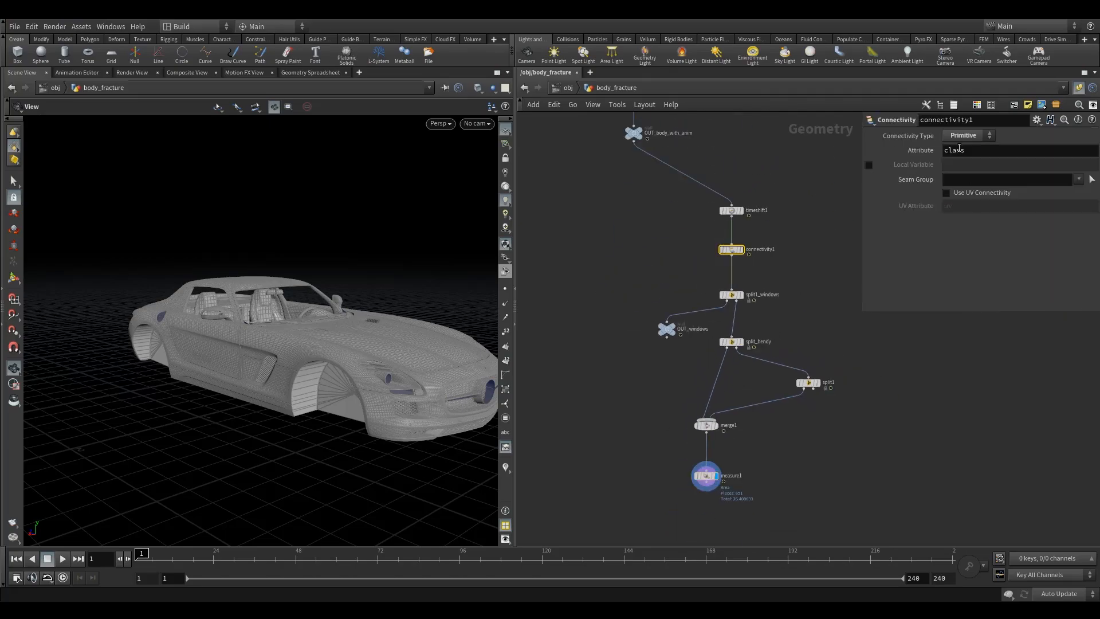
middle_drag(733, 434, 650, 393)
scroll(650, 393, up, 2)
click(730, 350)
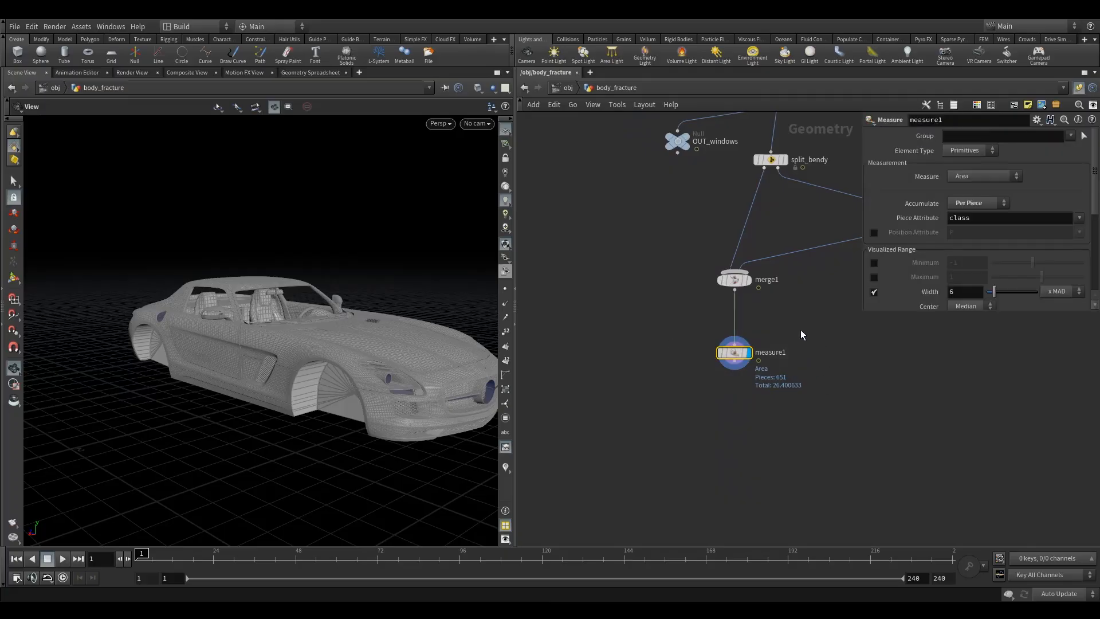
middle_drag(803, 328, 737, 352)
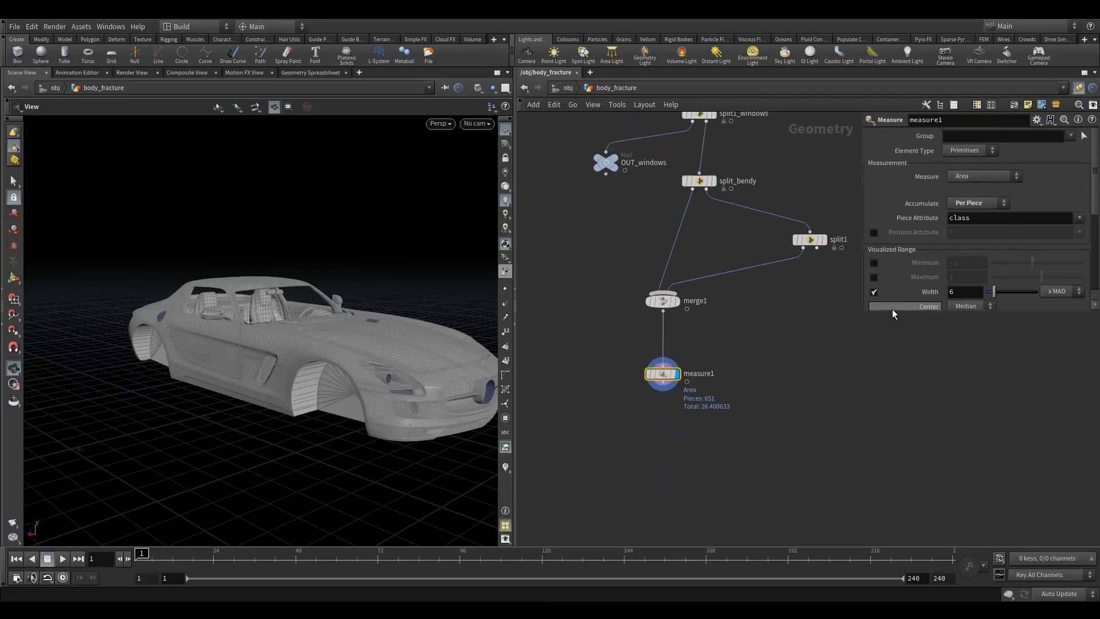
drag(892, 312, 883, 436)
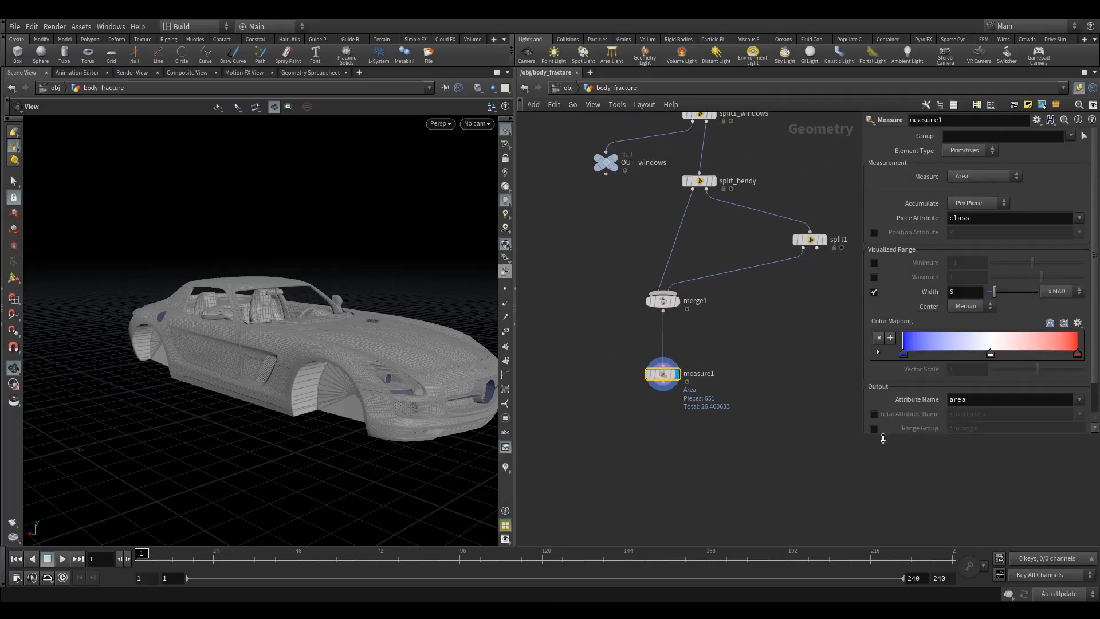
scroll(966, 306, down, 1)
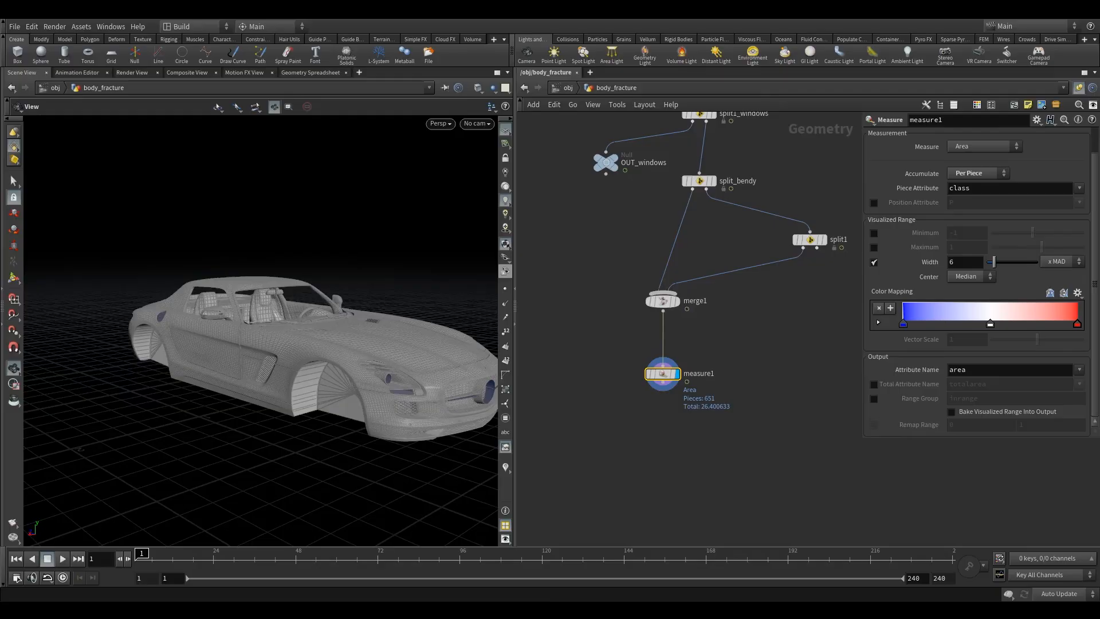
- Rearrange the nodes and rename split1 to split_bendy1
middle_drag(759, 463, 762, 384)
drag(677, 351, 683, 391)
middle_drag(763, 236, 692, 352)
double_click(769, 277)
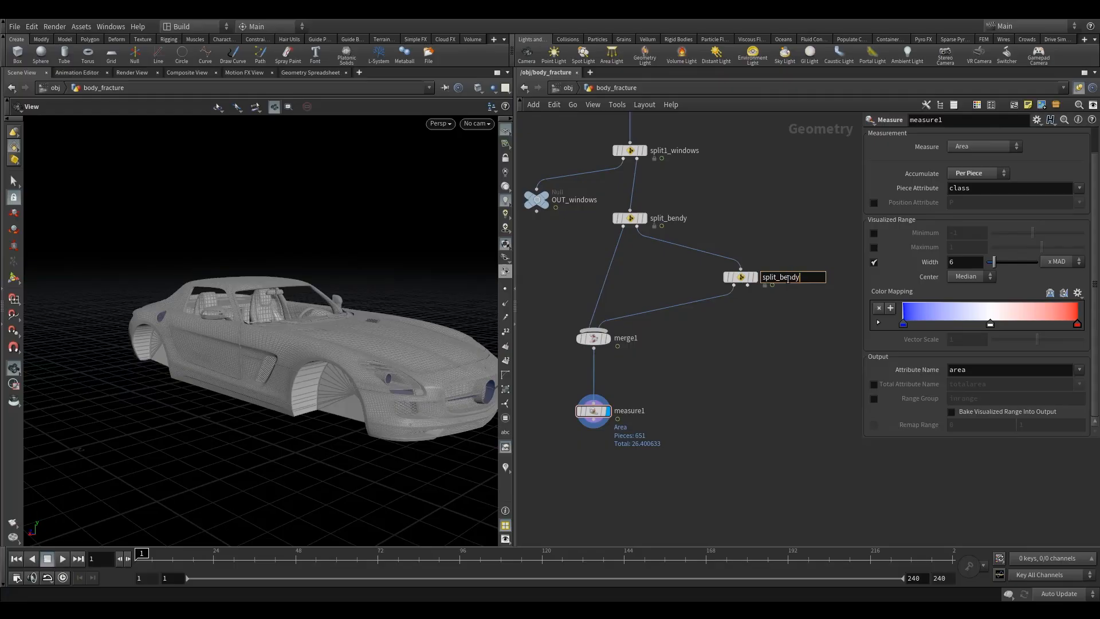
key(Return)
- Add a Split node below measure1, rename it split_small, and display it
middle_drag(762, 384, 773, 309)
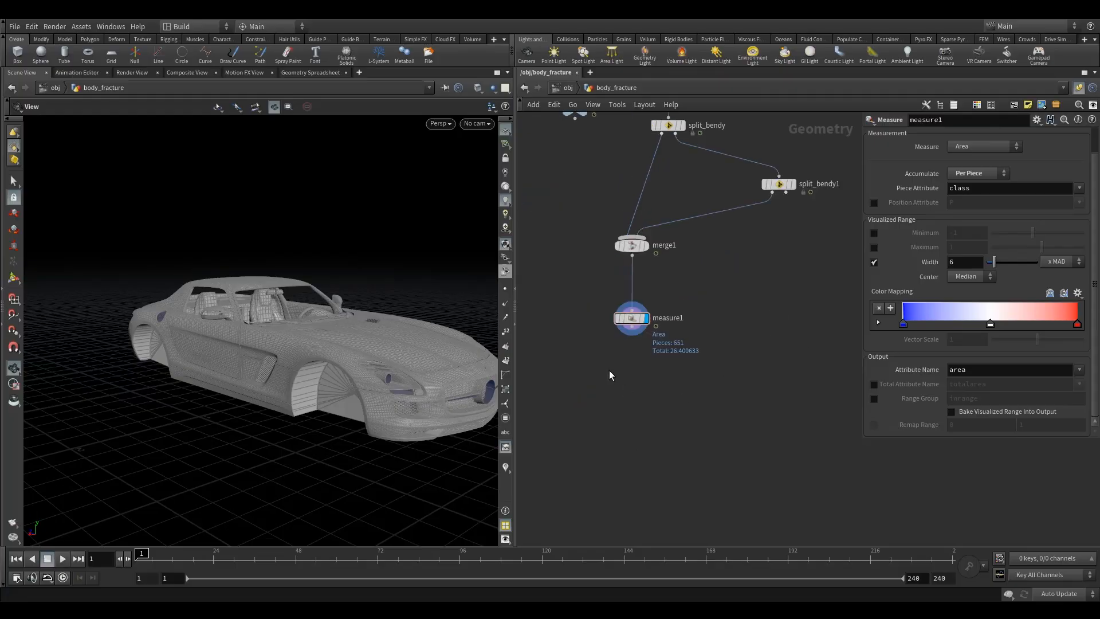
key(Tab)
text(spl)
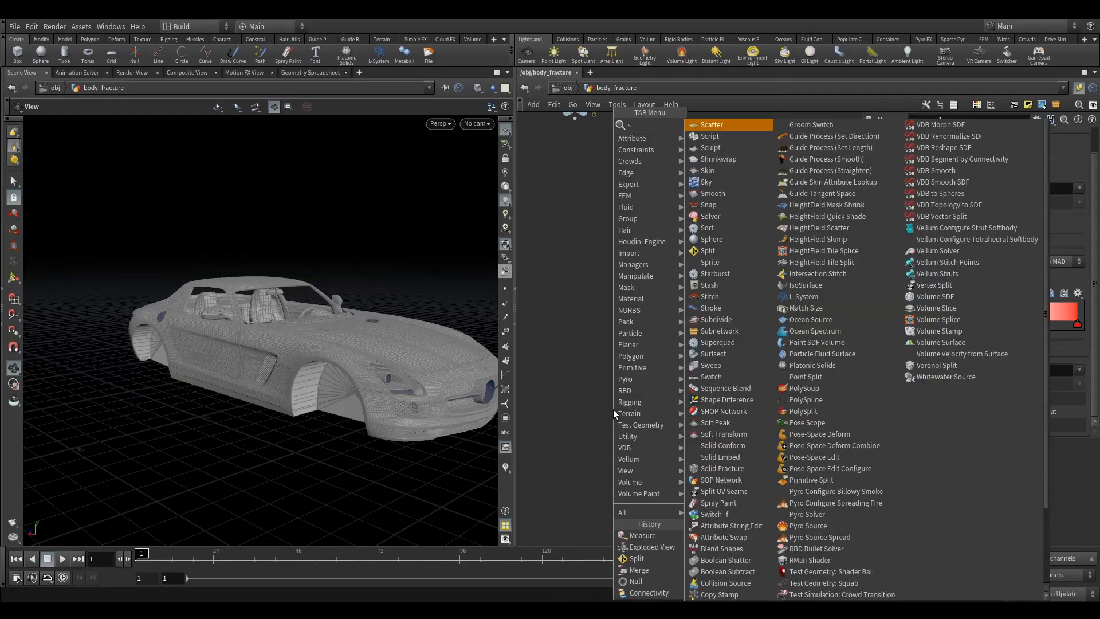
click(721, 126)
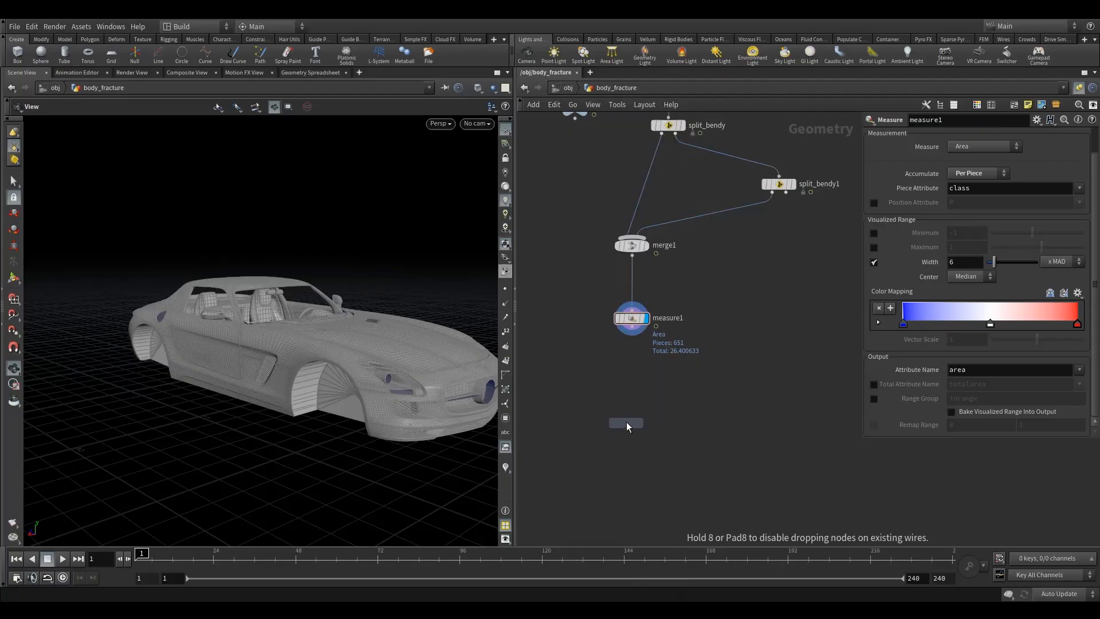
click(630, 387)
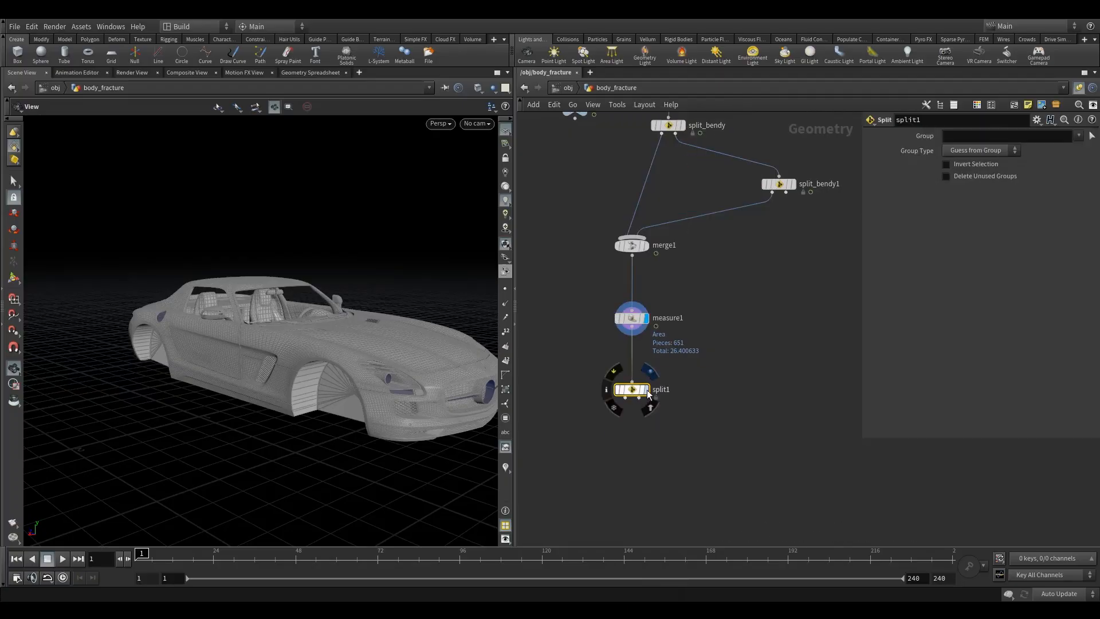
double_click(667, 390)
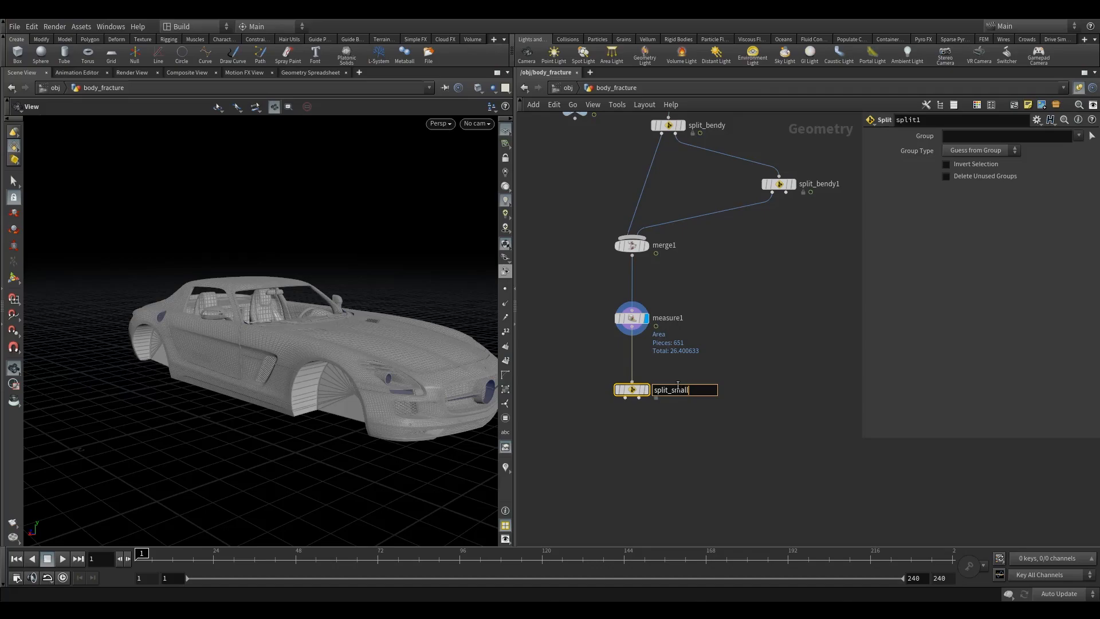
key(Return)
click(645, 389)
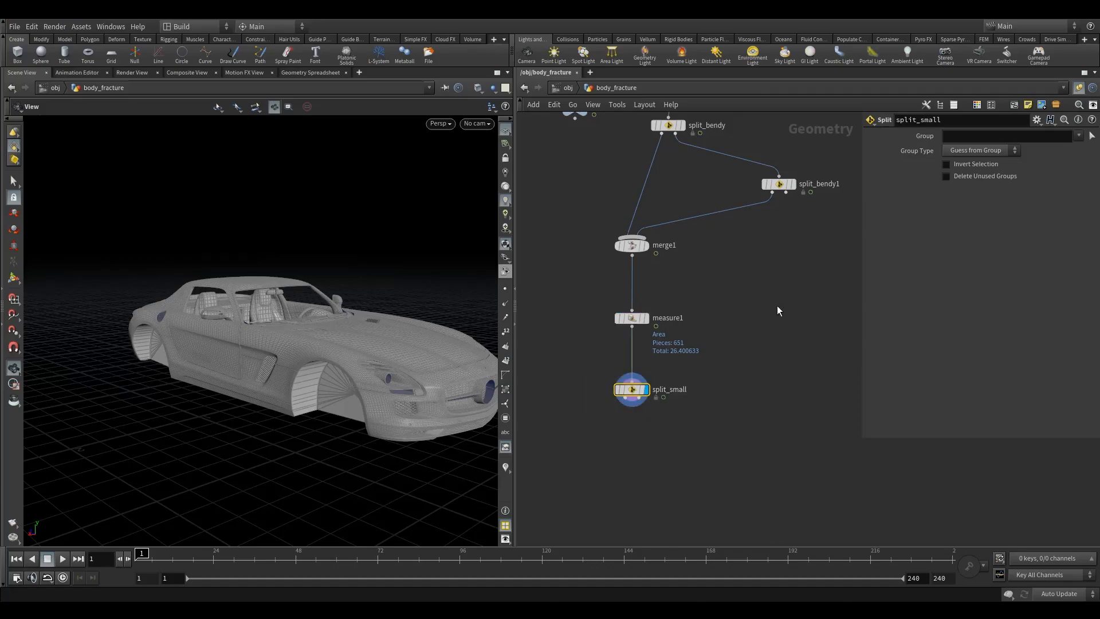
- Open measure1's primitives in the Geometry Spreadsheet and sort them by area
key(Up)
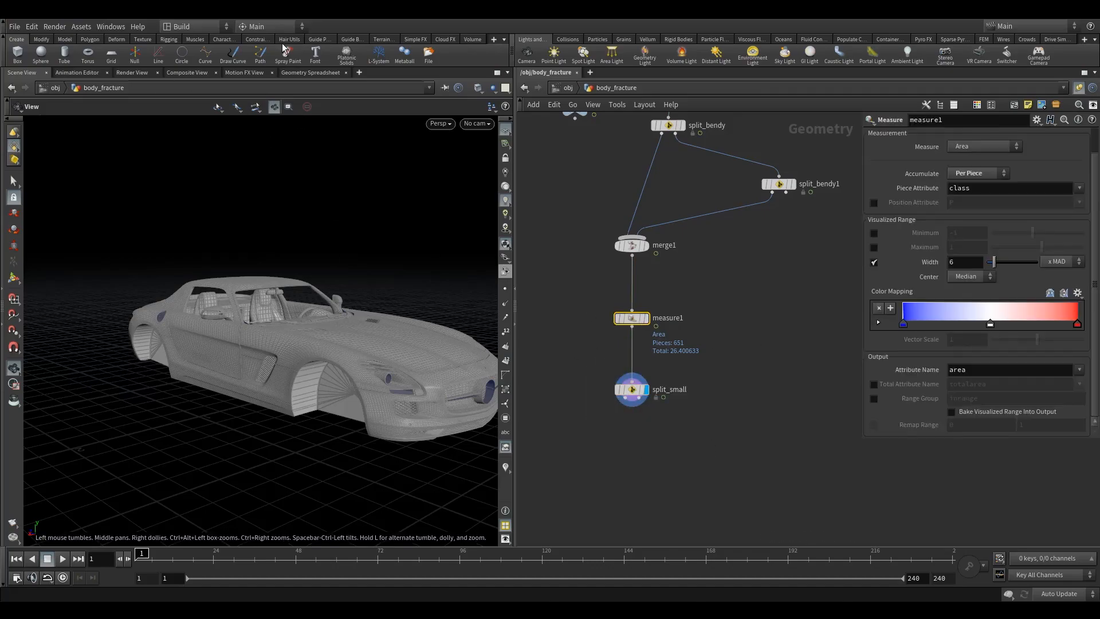
click(312, 73)
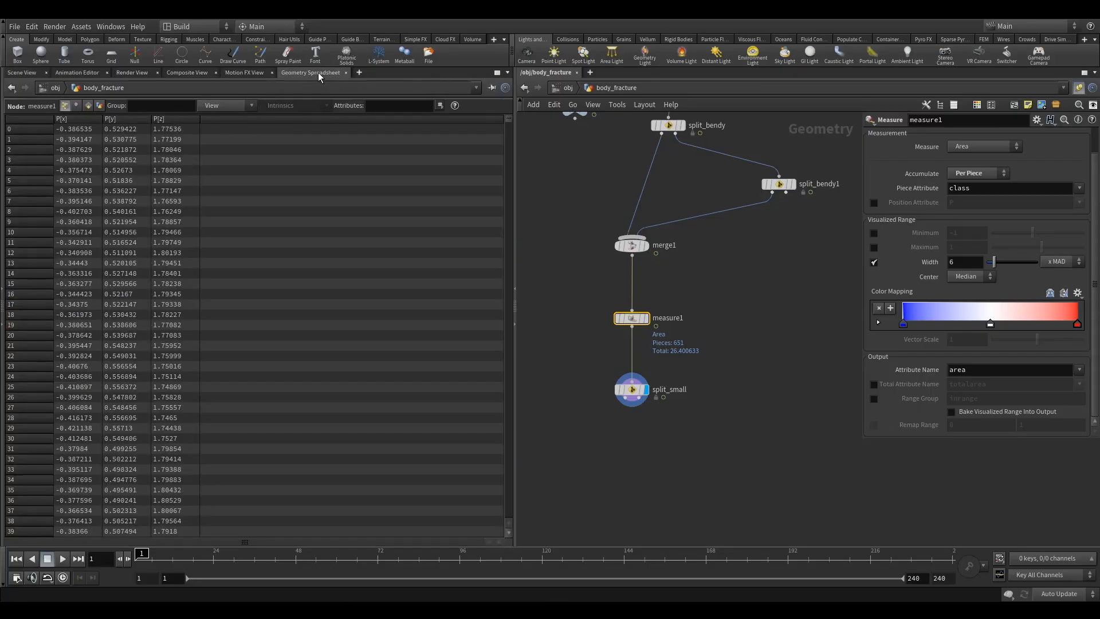
click(86, 107)
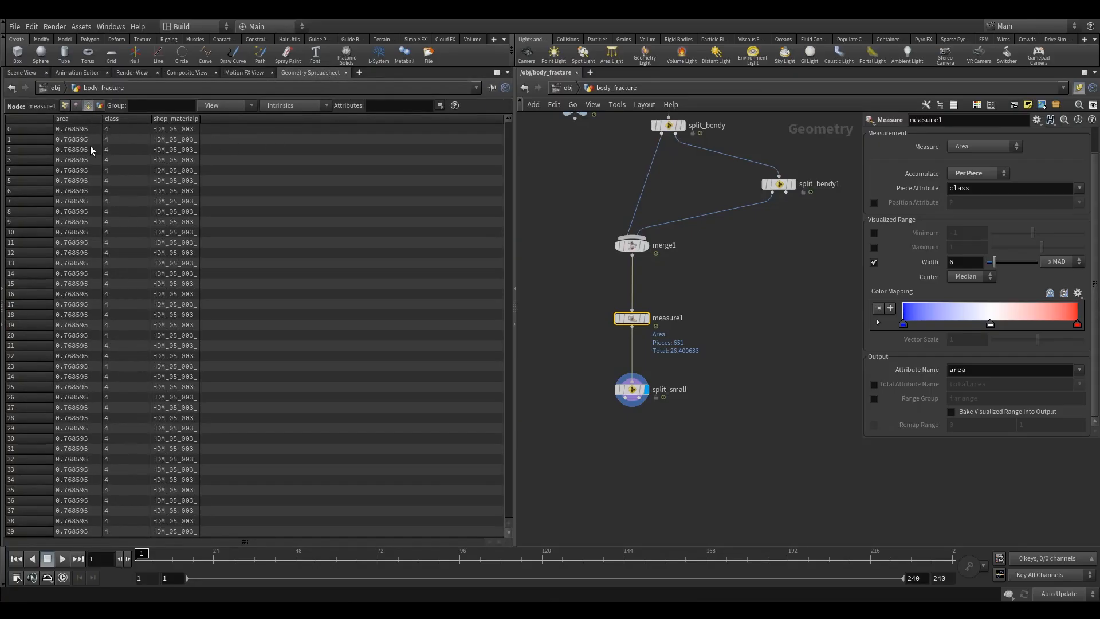
click(79, 119)
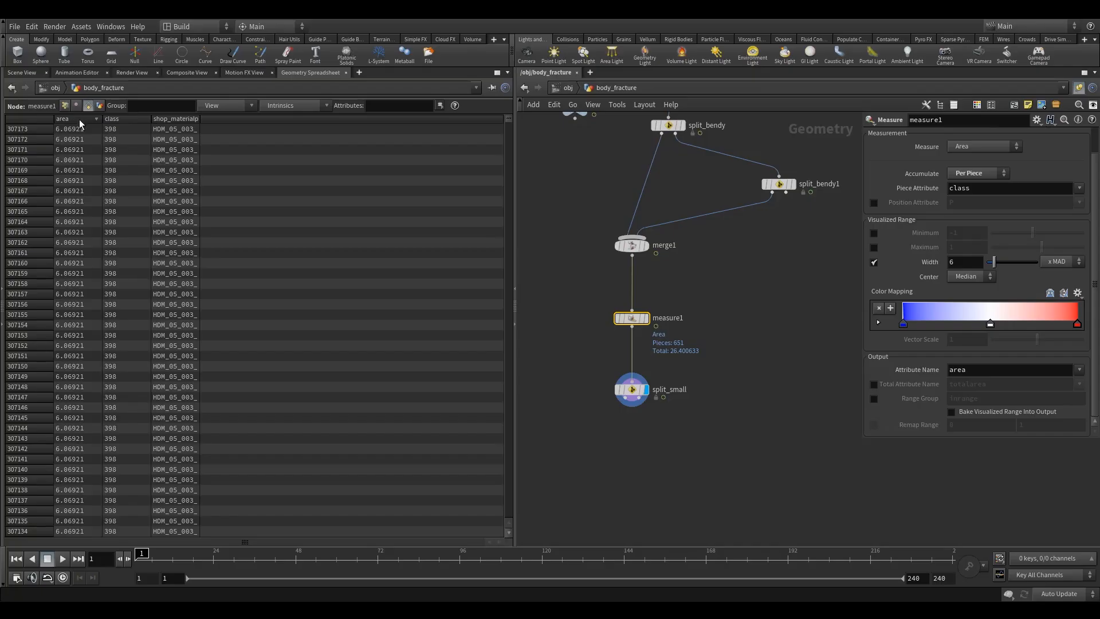
click(92, 118)
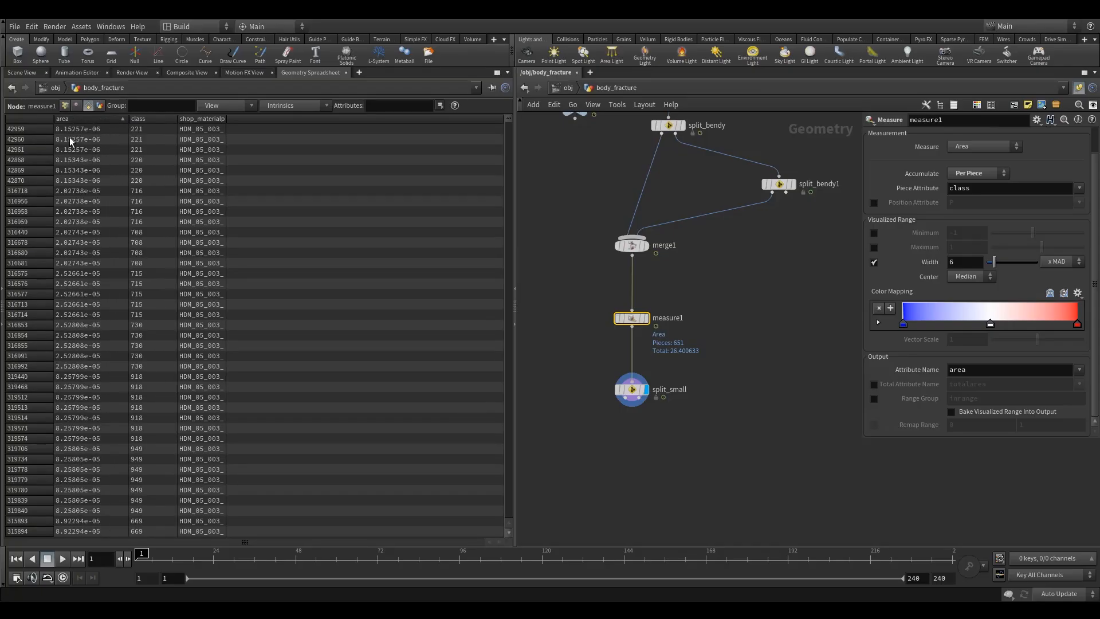
click(66, 106)
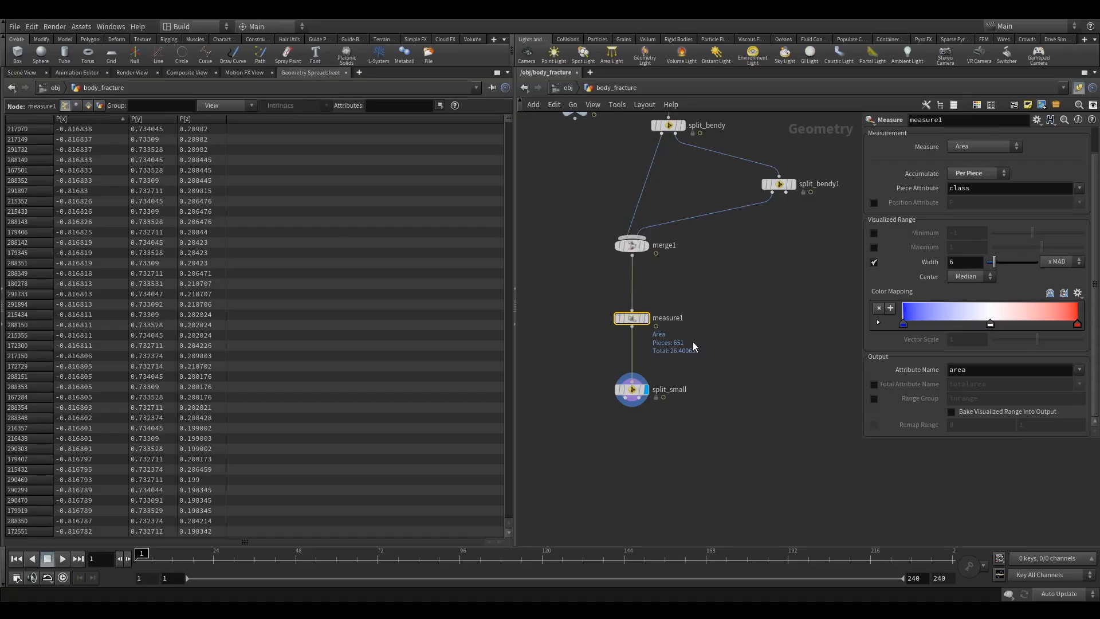
key(Down)
click(957, 138)
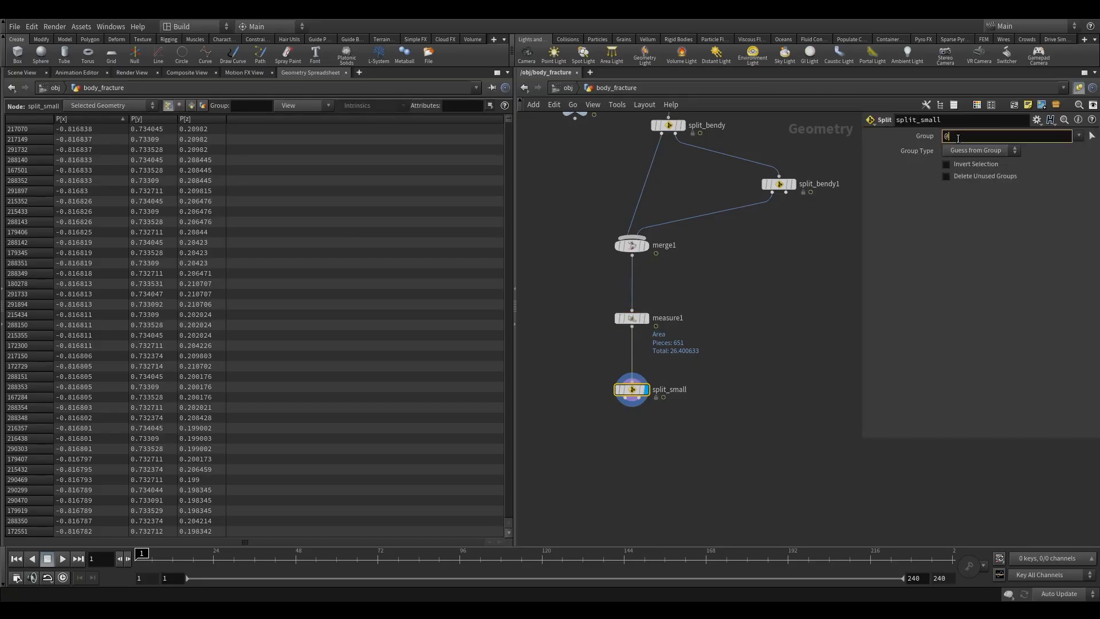
key(Return)
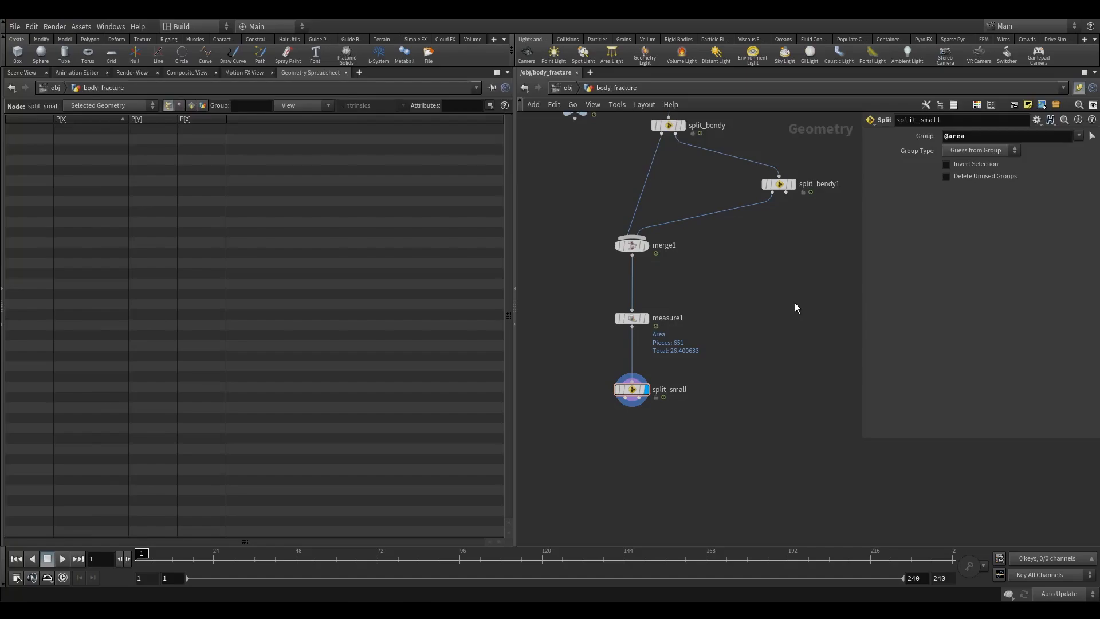
click(631, 390)
click(995, 138)
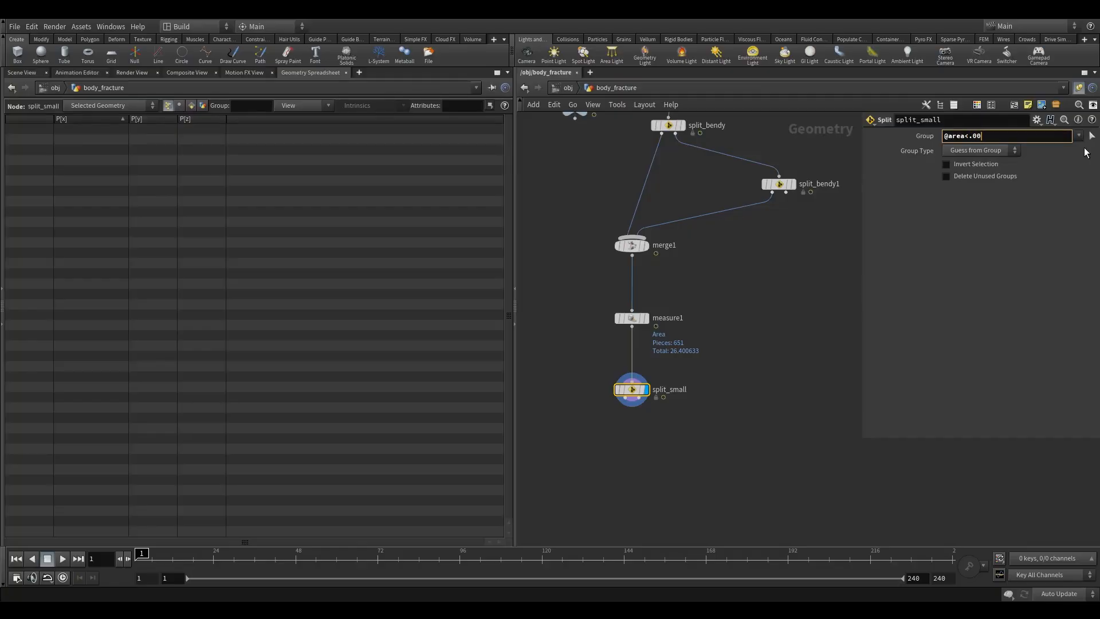
text(<.005)
key(Return)
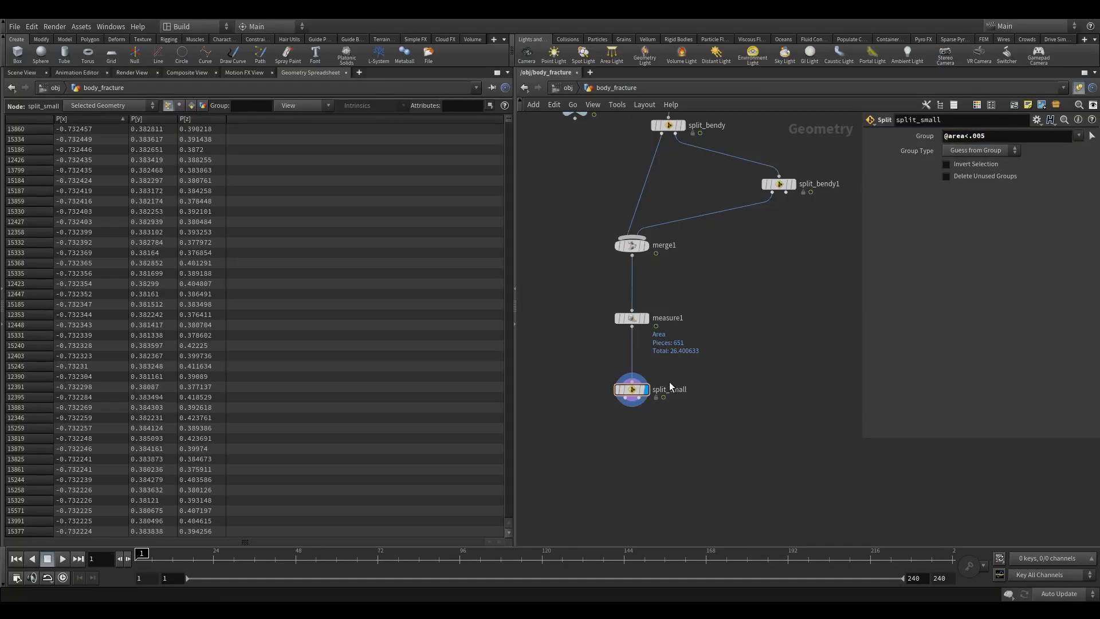
click(946, 165)
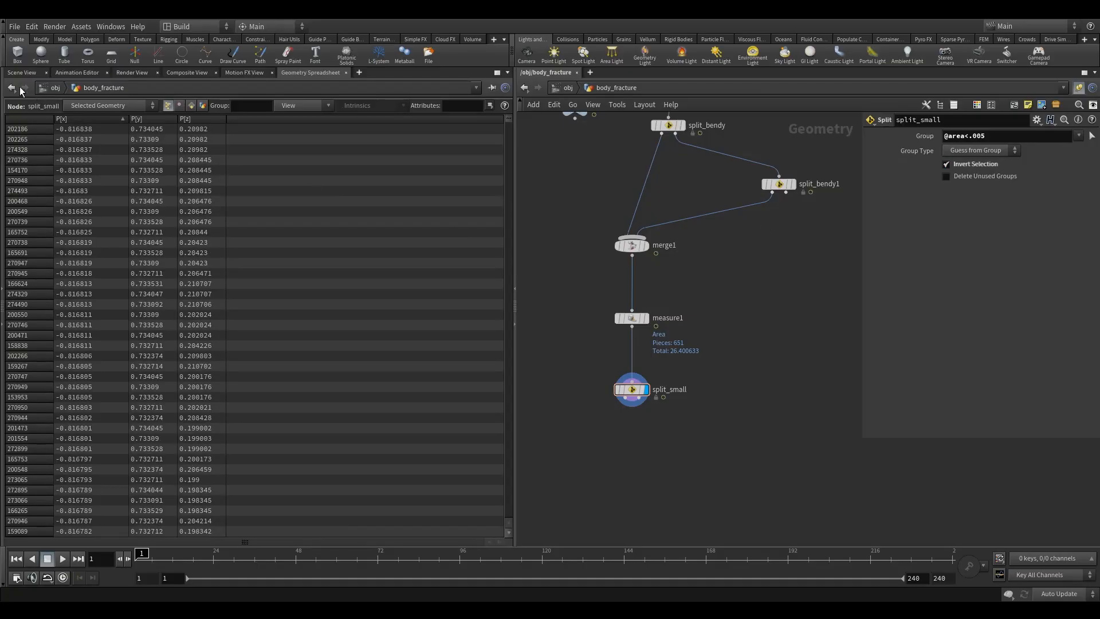
- Add a Merge node fed by split_small and connect split_bendy1 as its second input, showing the result in the 3D viewport
click(22, 72)
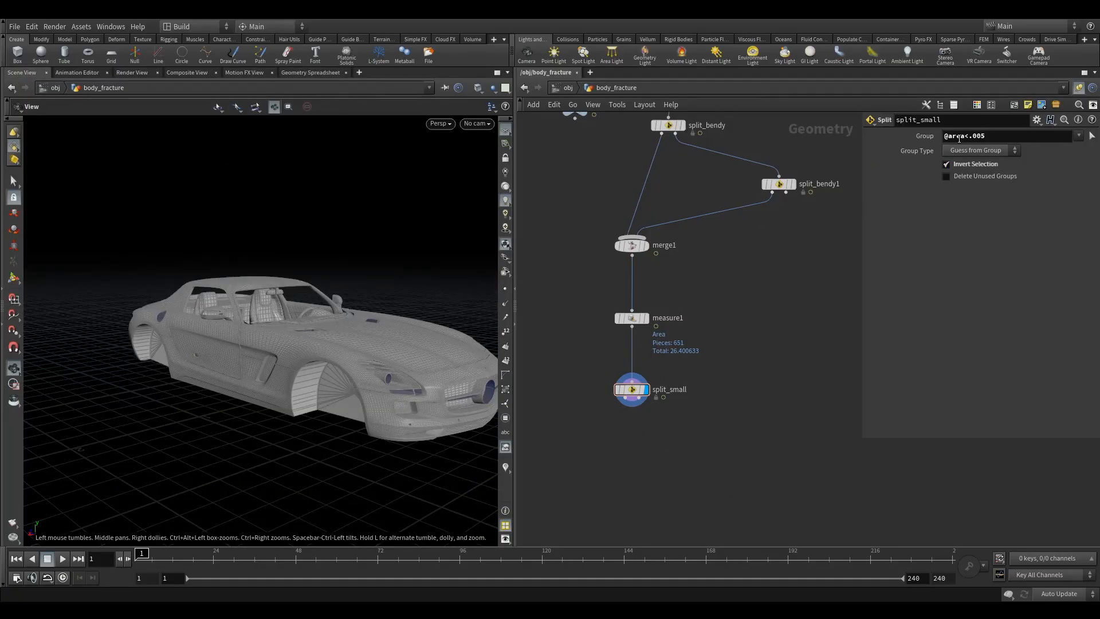
click(991, 135)
key(Tab)
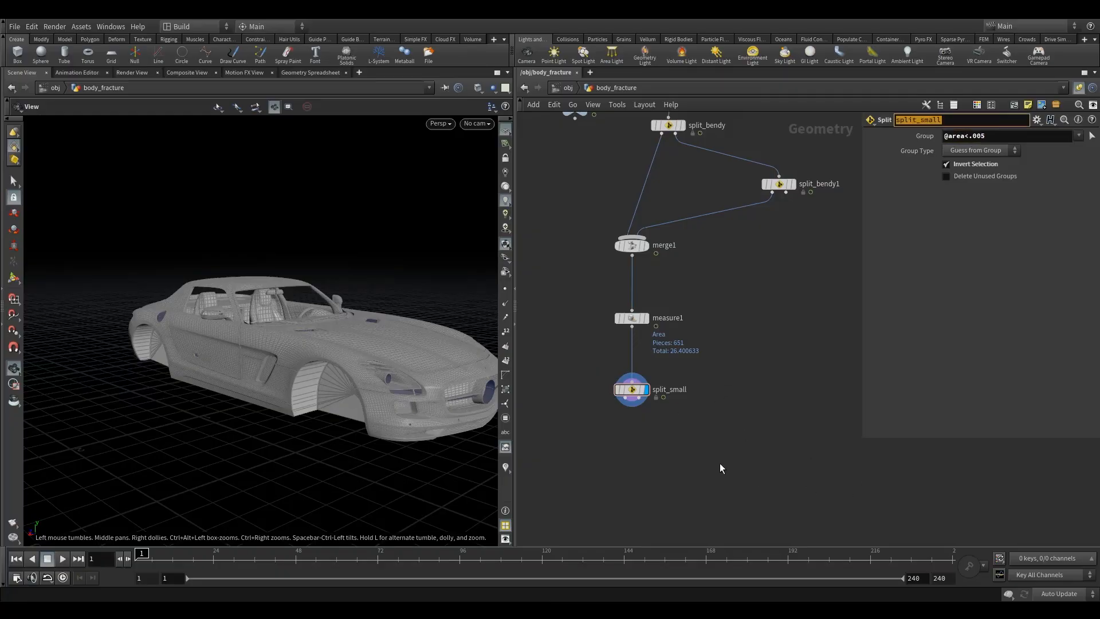
click(735, 454)
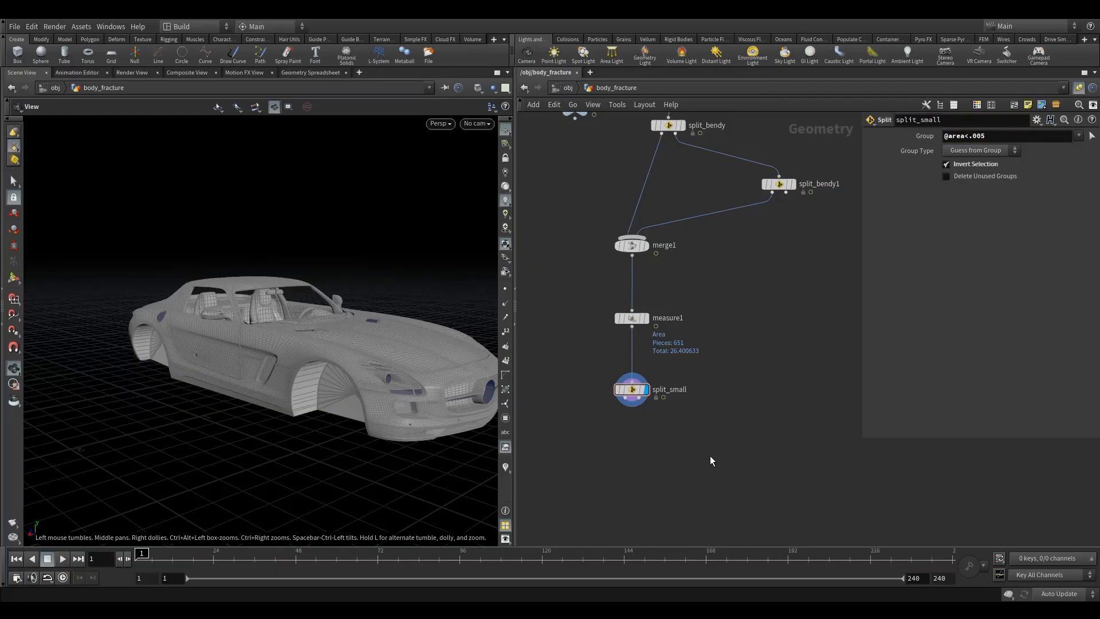
key(Tab)
text(merg)
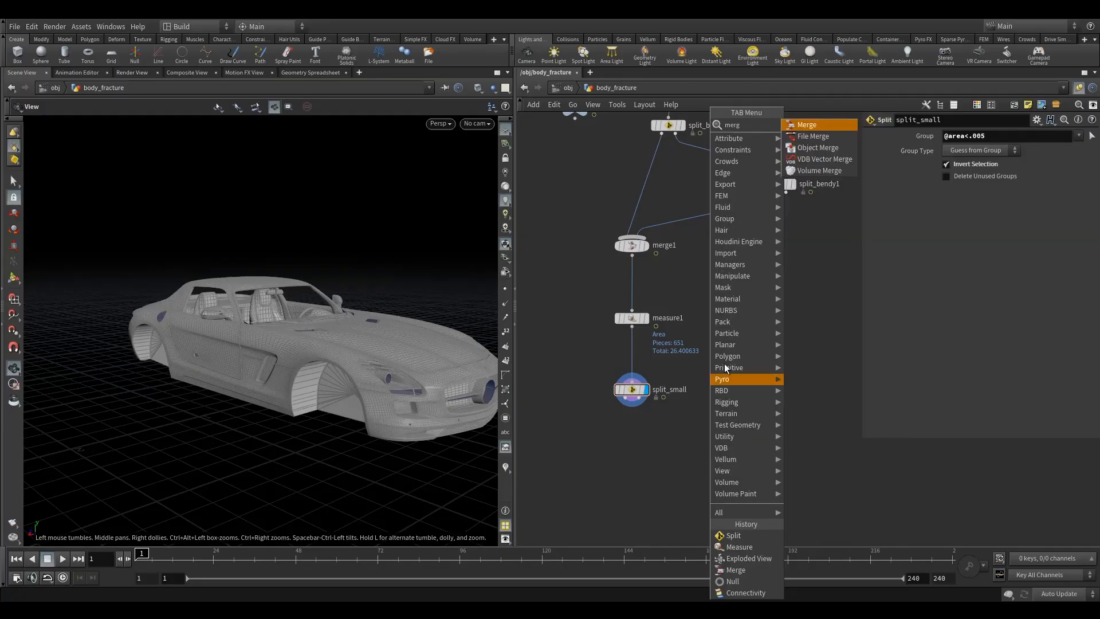
click(813, 125)
click(744, 436)
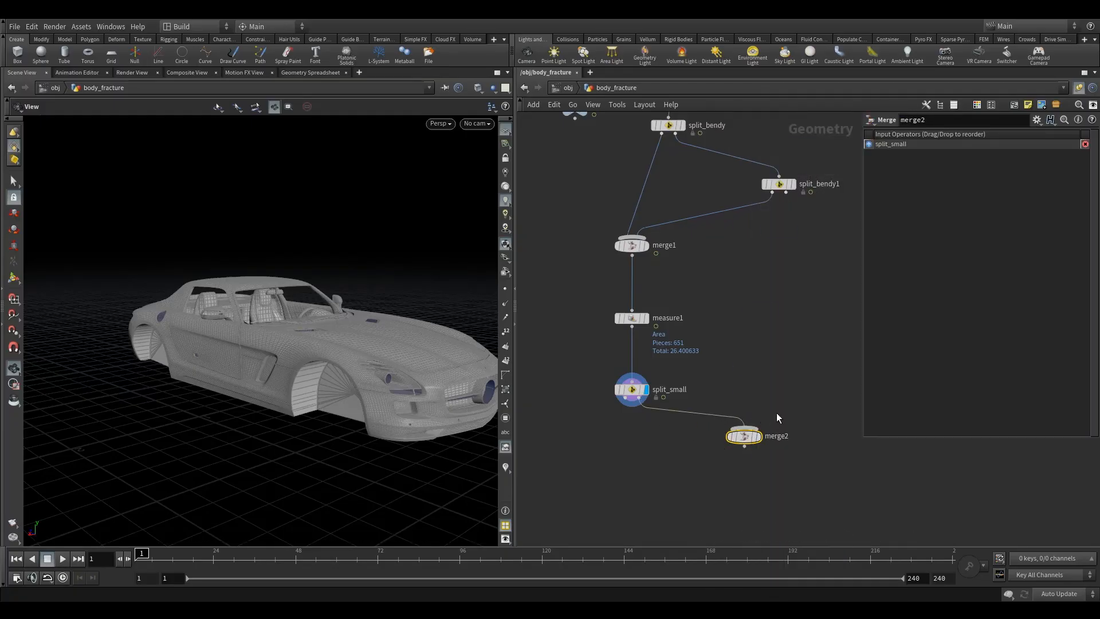
click(757, 436)
drag(744, 435, 726, 467)
drag(302, 363, 514, 419)
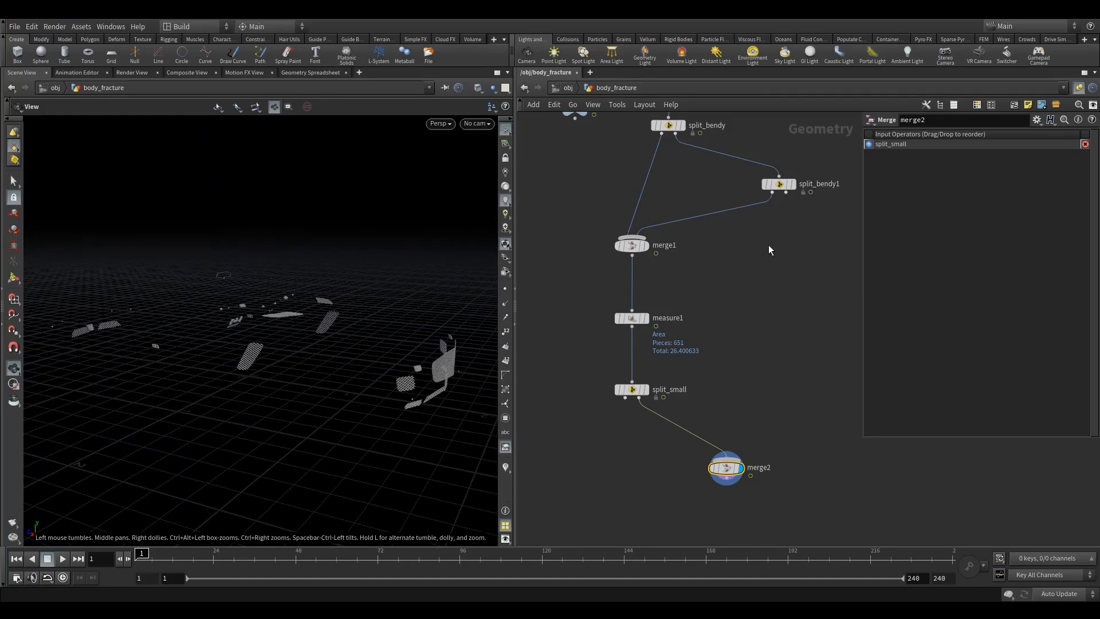
drag(785, 192, 772, 467)
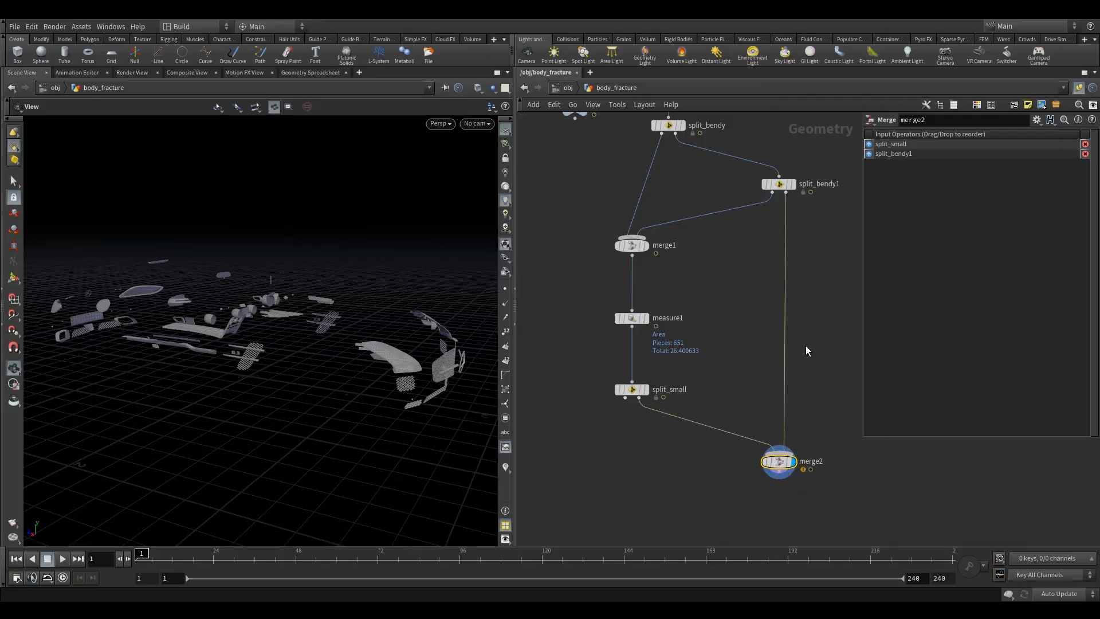
middle_drag(800, 359, 768, 353)
drag(403, 354, 314, 425)
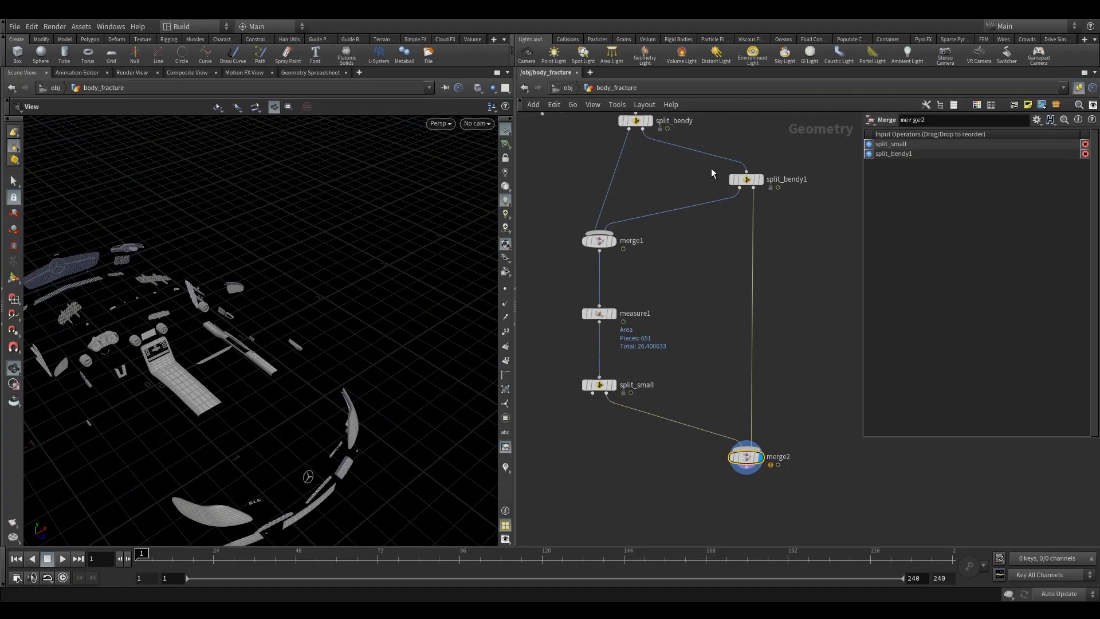
- Insert a Null node on the wire between split_bendy1 and merge2 and tidy the node layout
key(Tab)
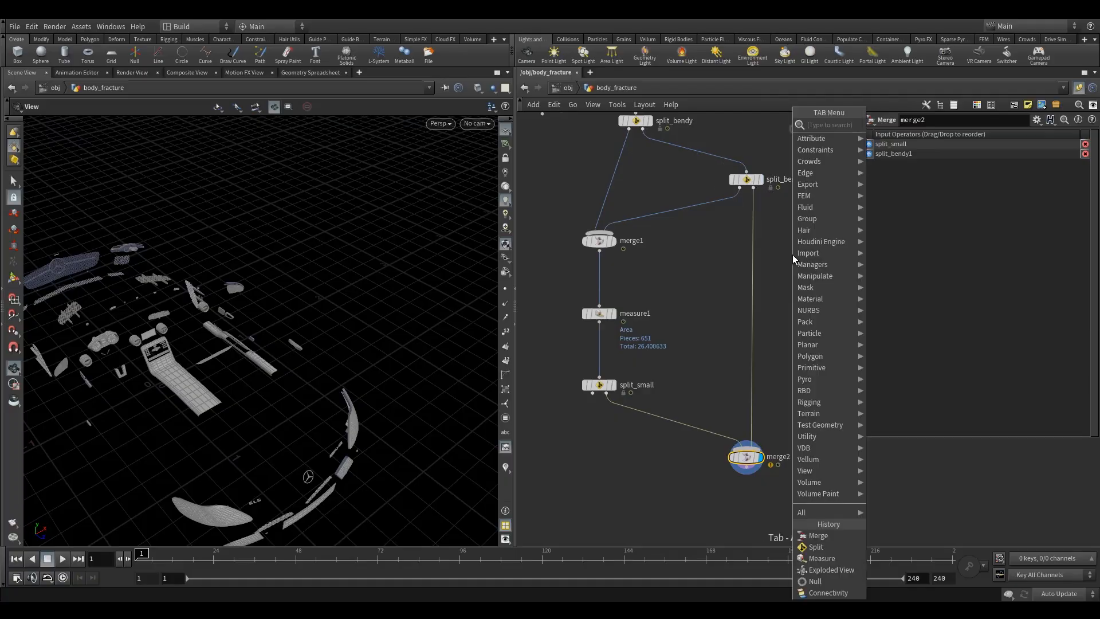
text(nu)
click(882, 125)
click(753, 267)
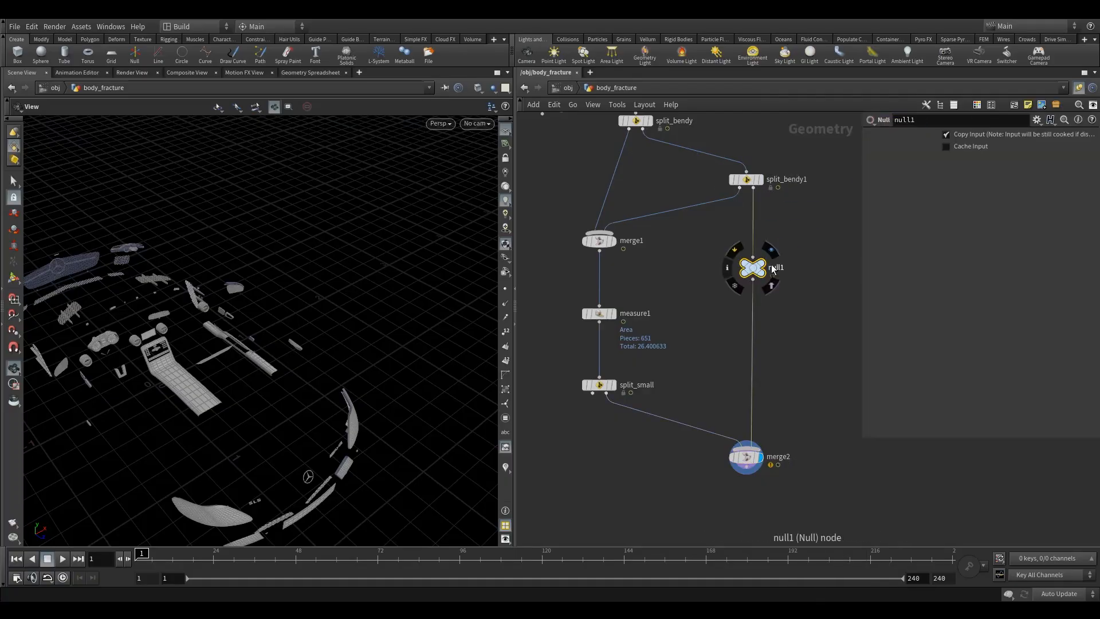
click(762, 269)
drag(743, 281, 741, 283)
mouse_move(752, 268)
mouse_down()
mouse_move(768, 272)
mouse_move(754, 276)
mouse_up()
middle_drag(696, 278, 743, 266)
click(665, 215)
middle_drag(695, 326, 696, 253)
mouse_move(685, 273)
click(646, 300)
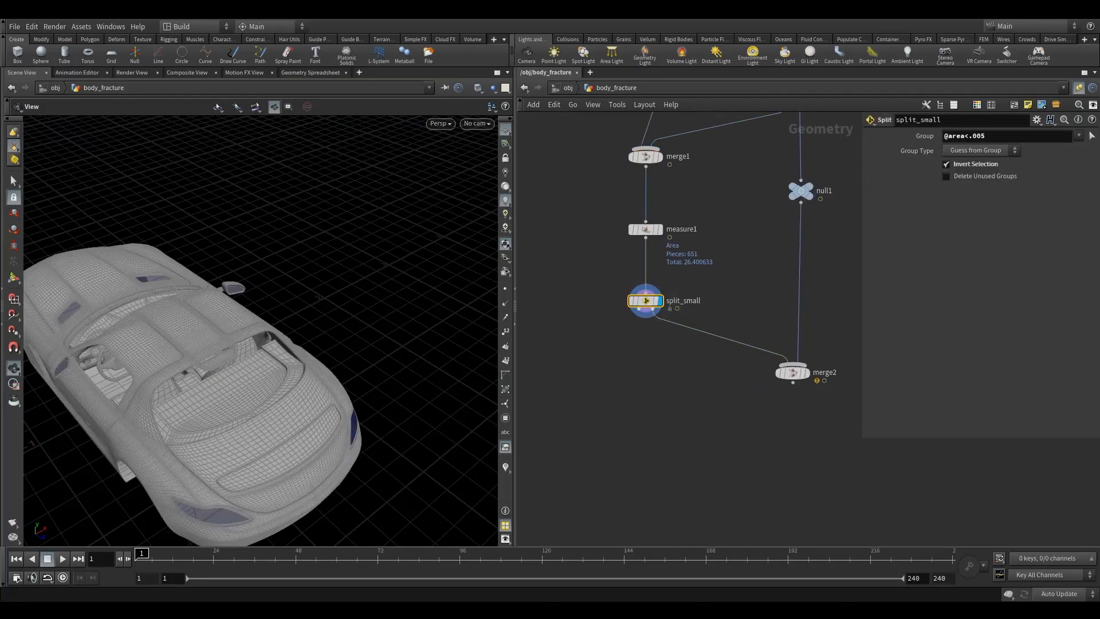
drag(643, 299, 644, 302)
drag(793, 373, 828, 374)
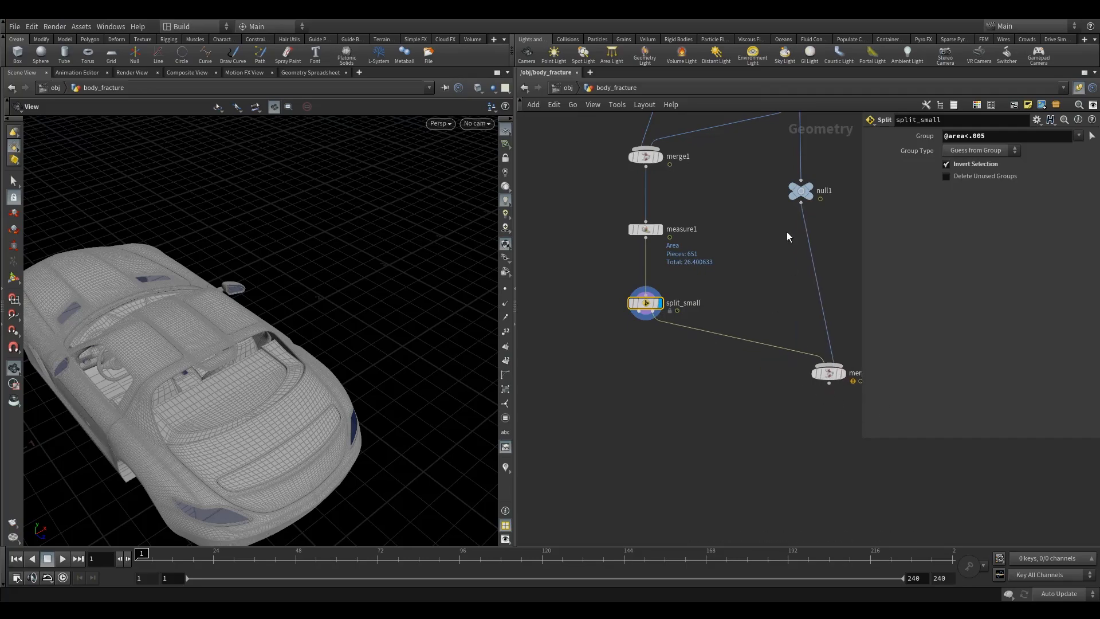
click(800, 192)
- Add an Assemble node below split_small, connected to its first output
click(645, 303)
middle_drag(630, 398, 656, 331)
key(Tab)
text(as)
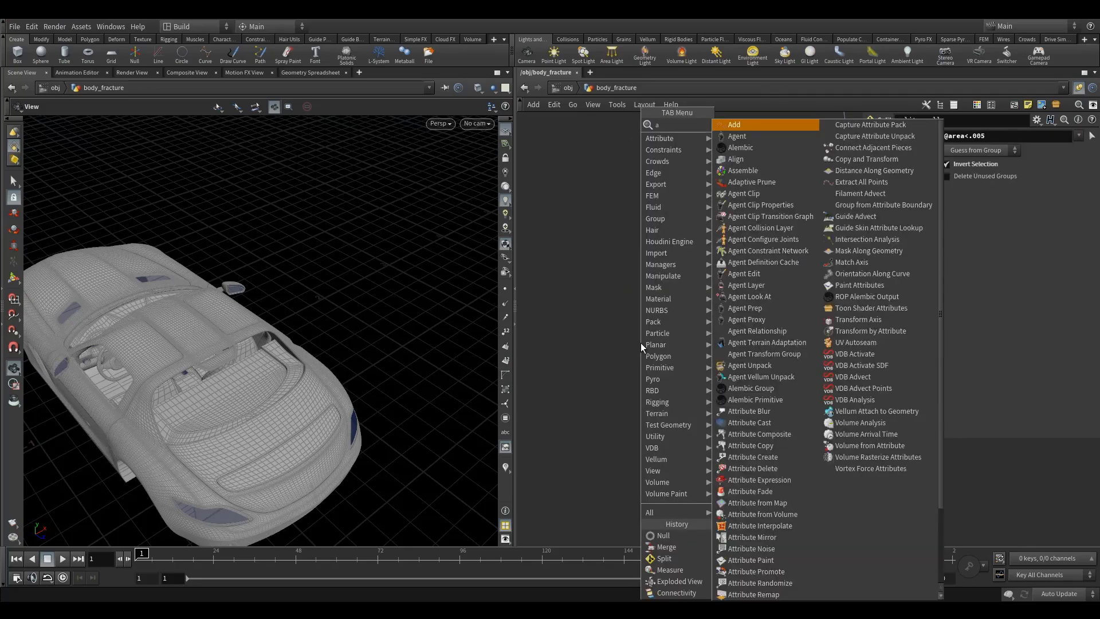
key(Return)
click(673, 333)
drag(673, 238, 701, 332)
drag(230, 358, 165, 395)
right_drag(165, 395, 304, 398)
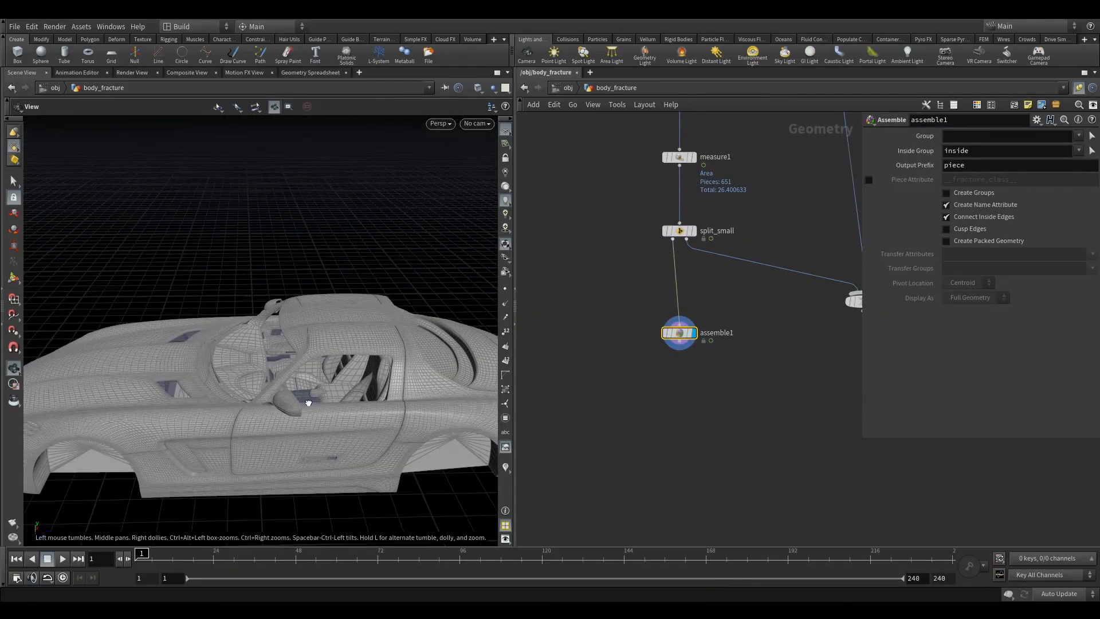
drag(304, 398, 207, 332)
right_drag(206, 332, 282, 341)
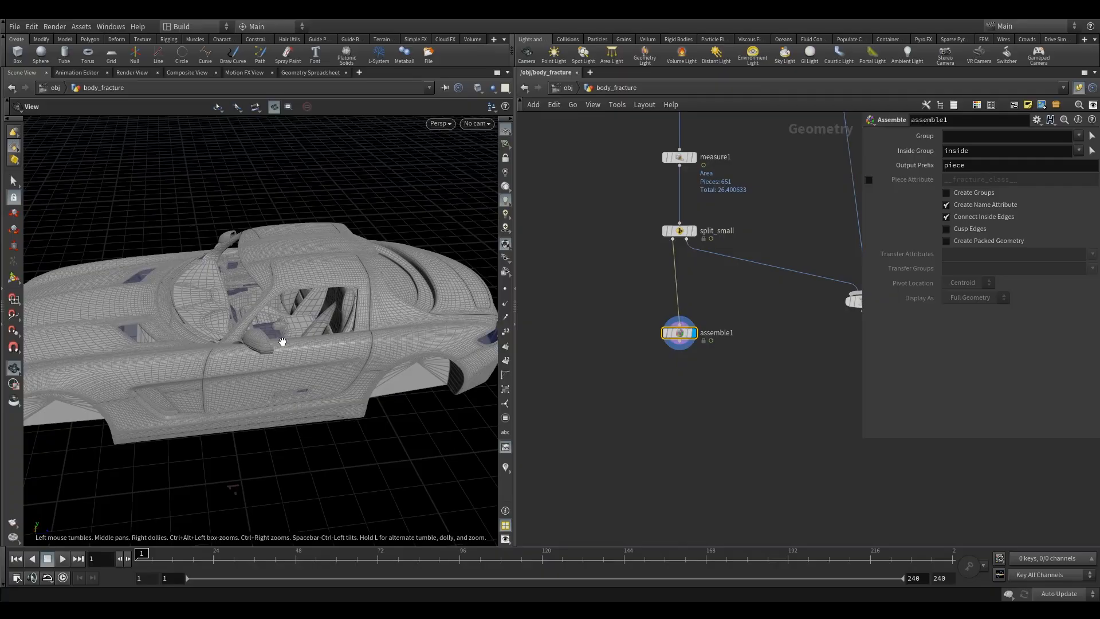
drag(283, 341, 160, 431)
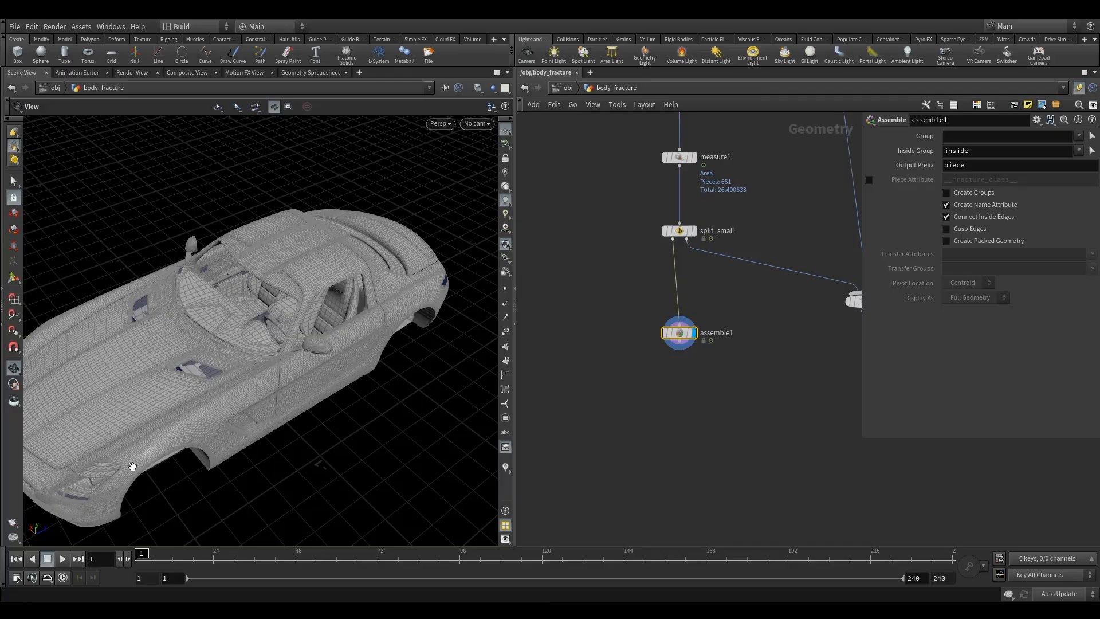
right_drag(292, 290, 260, 307)
drag(260, 320, 238, 307)
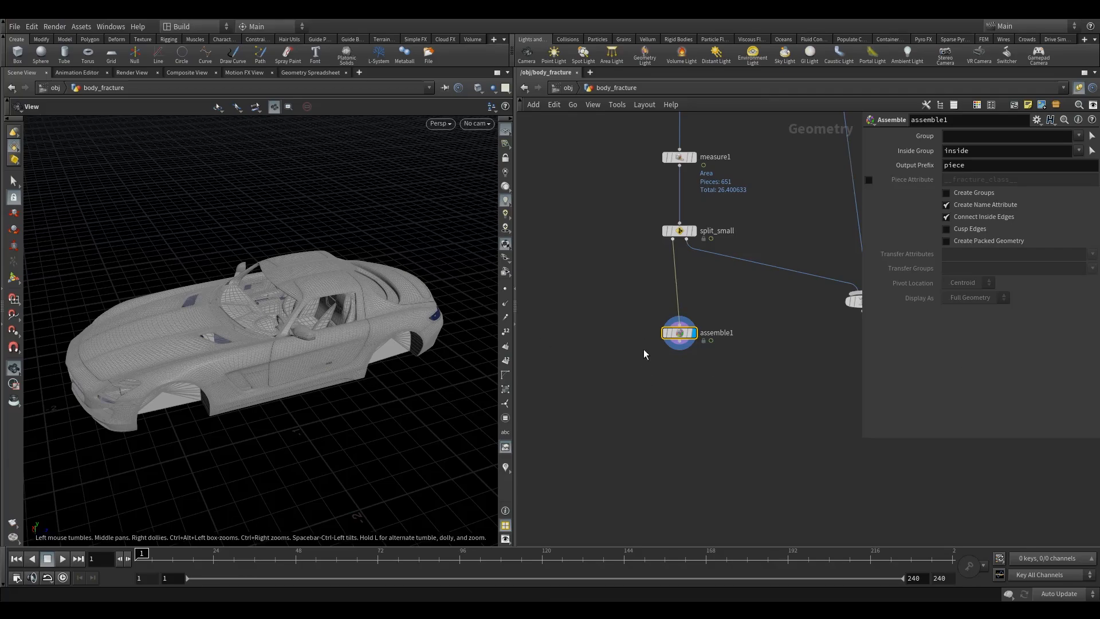
drag(669, 338, 669, 315)
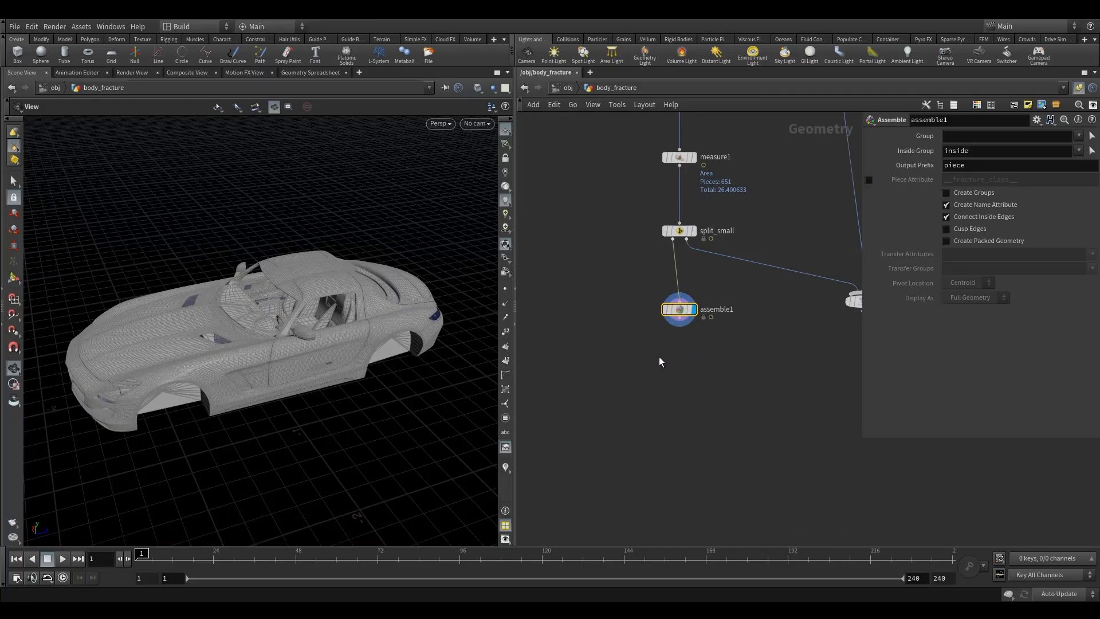
- Enable Create Packed Geometry on assemble1 and switch the viewport to wireframe shading
mouse_move(686, 310)
click(653, 367)
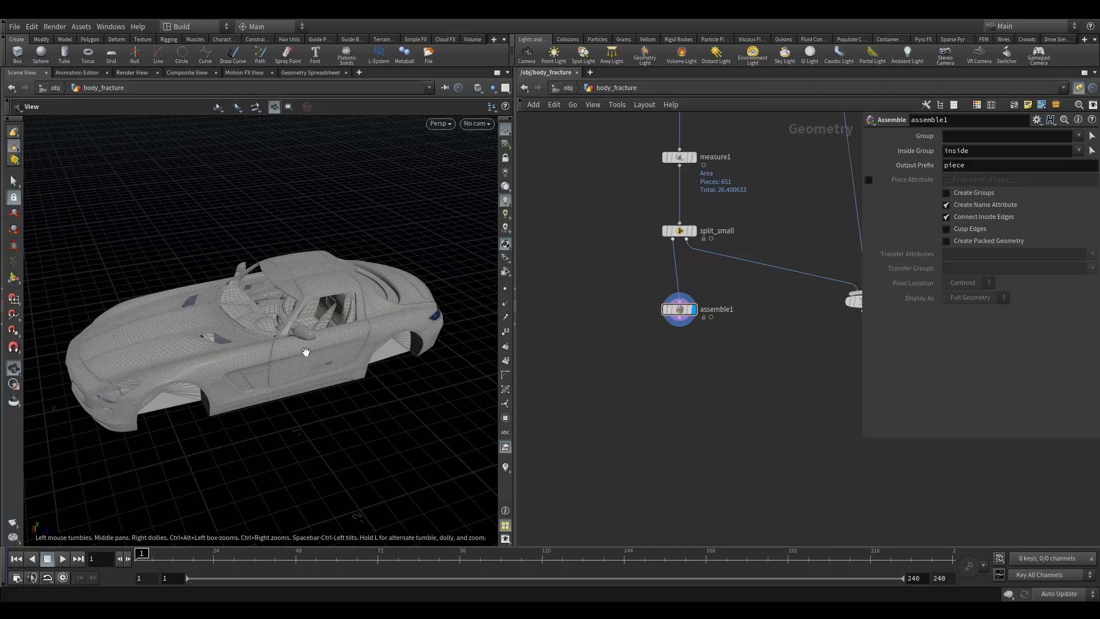
click(966, 242)
drag(633, 286, 722, 338)
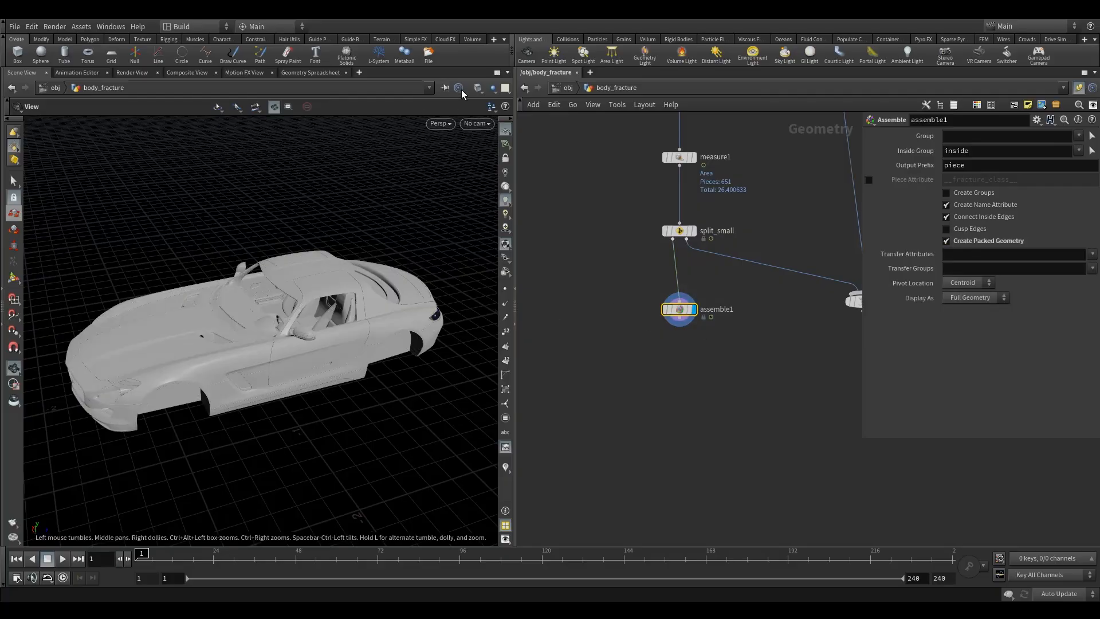
click(484, 88)
click(504, 121)
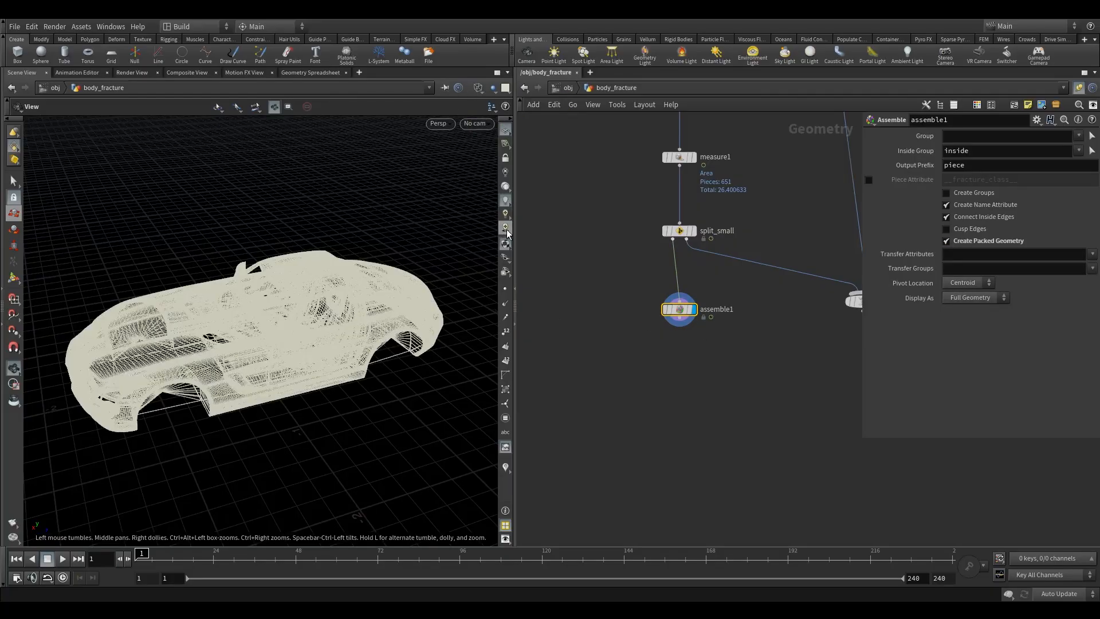
click(506, 289)
drag(244, 340, 259, 366)
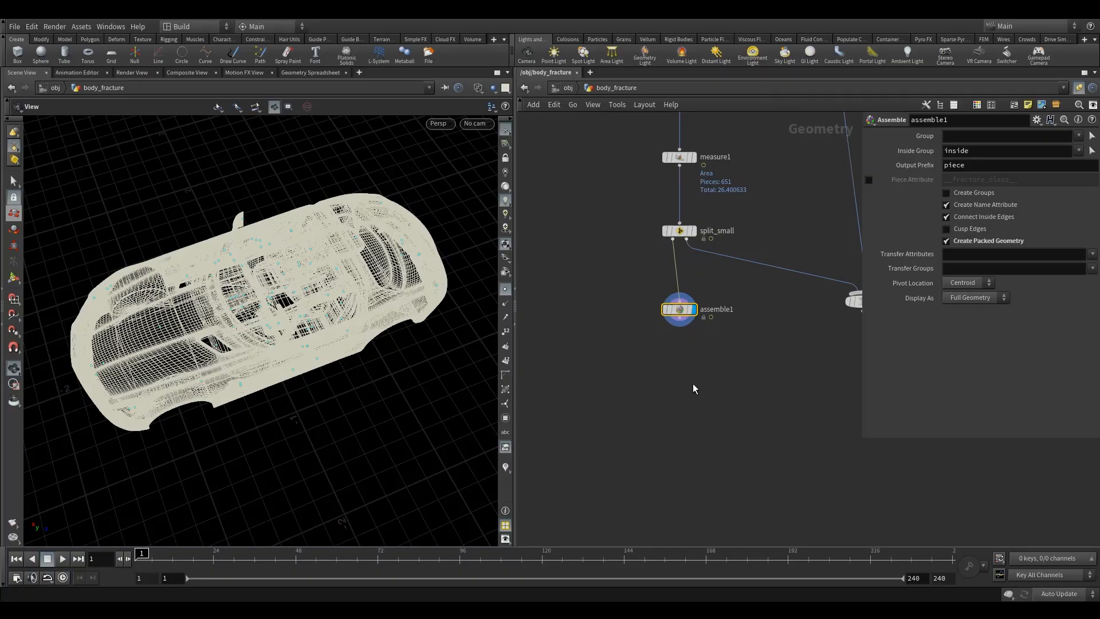
- Add a Group Create node below assemble1, set its group type to Points and name the group bendy
key(Tab)
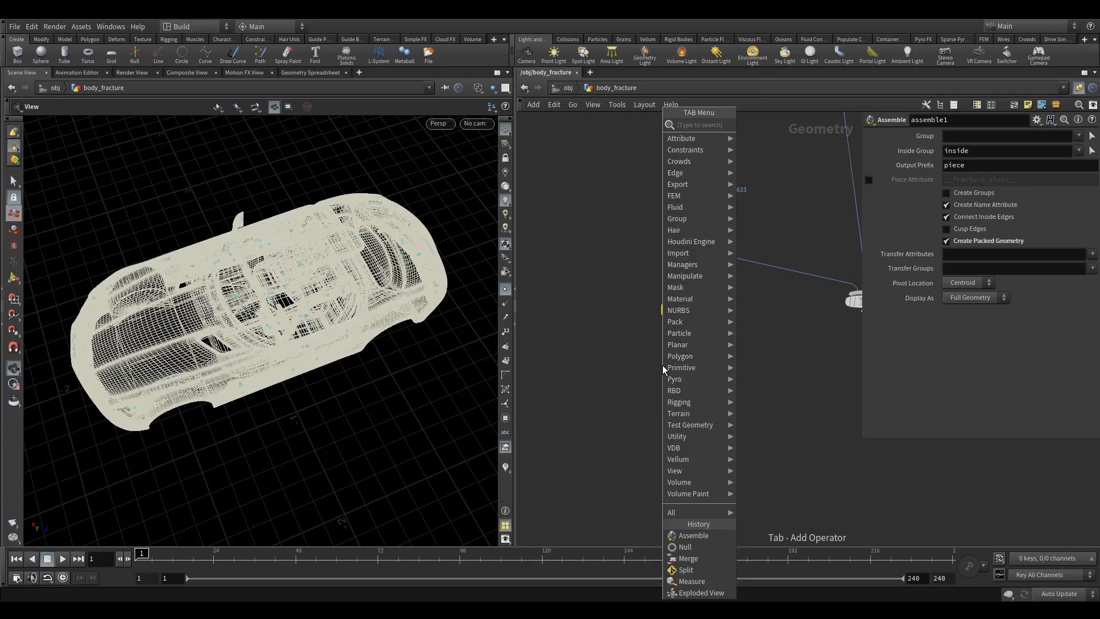
text(gro)
click(778, 126)
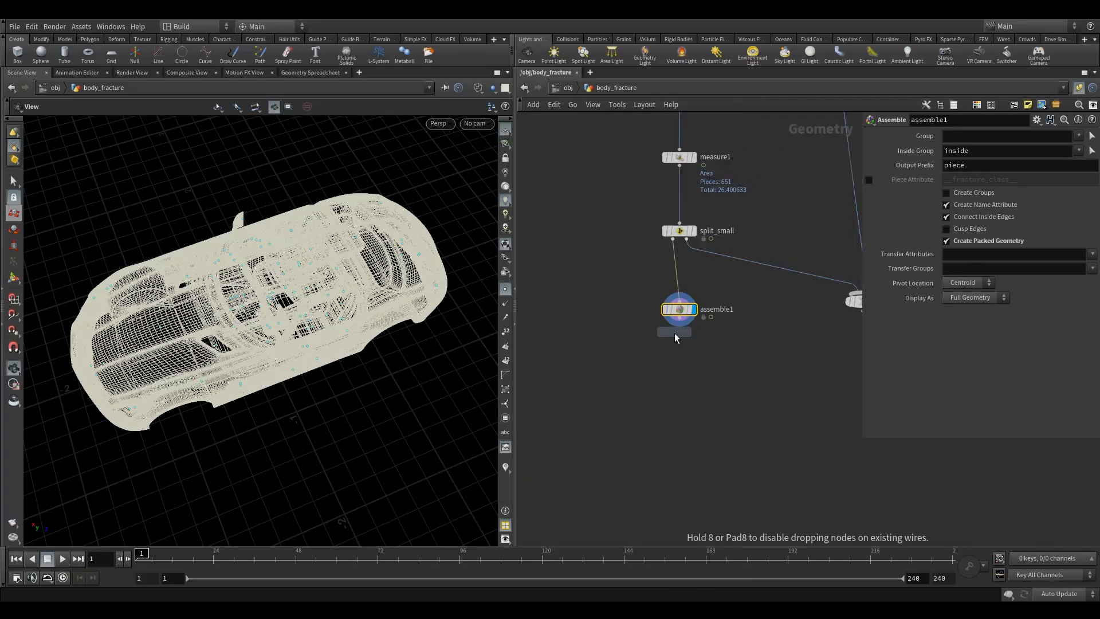
click(679, 373)
click(695, 357)
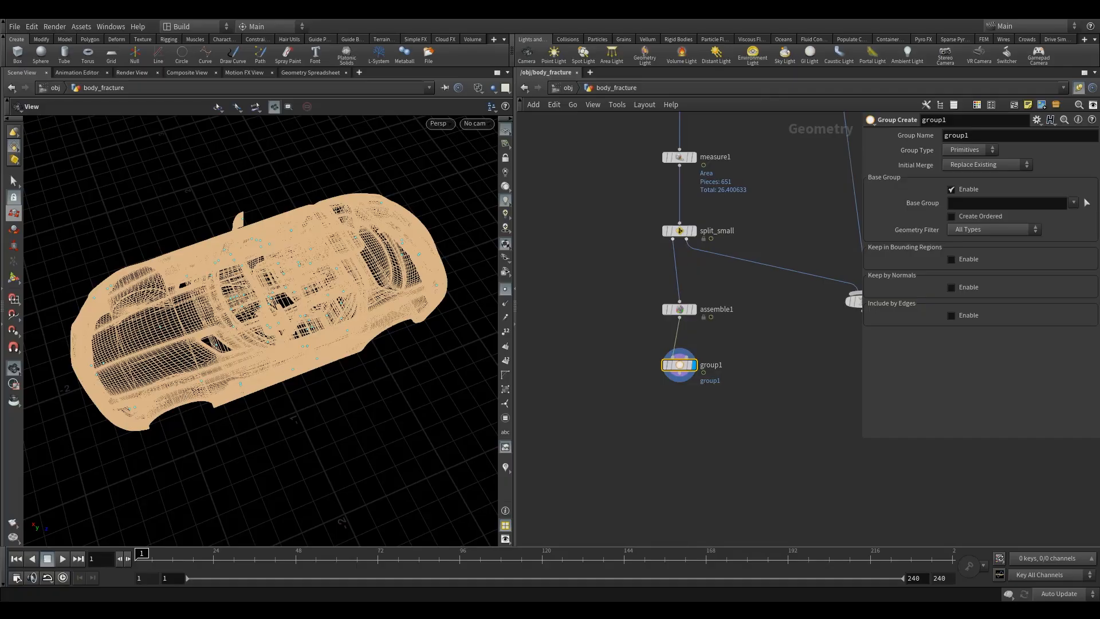
click(964, 150)
click(968, 172)
drag(975, 136, 833, 157)
text(bendy)
key(Return)
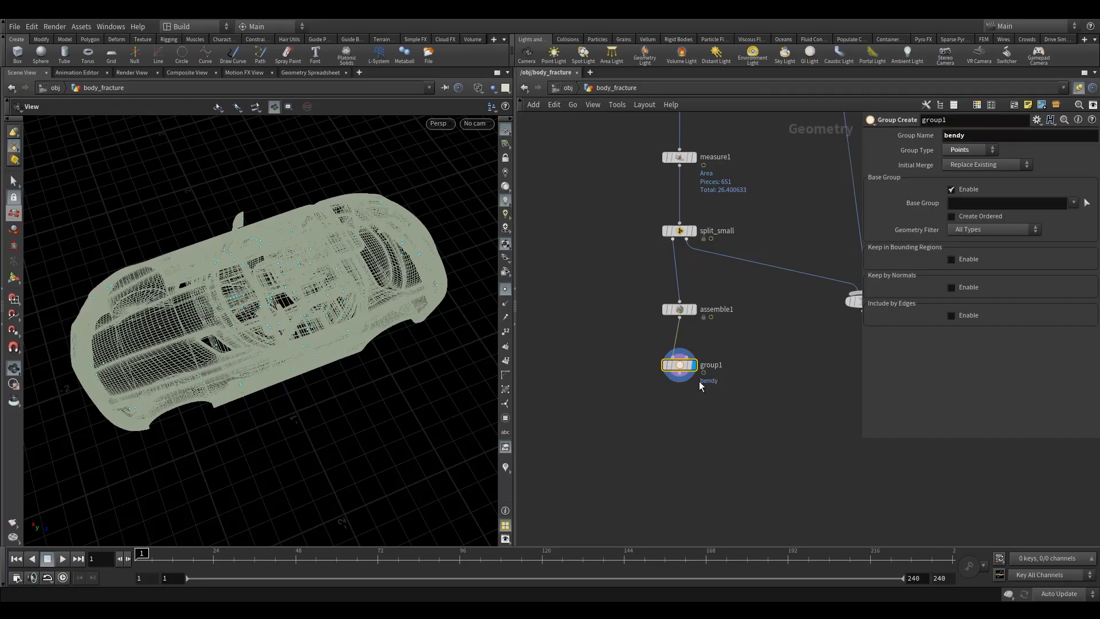
- Enable Keep in Bounding Regions and set the bounding box size to 2 in Y and 2.5 in Z
click(951, 260)
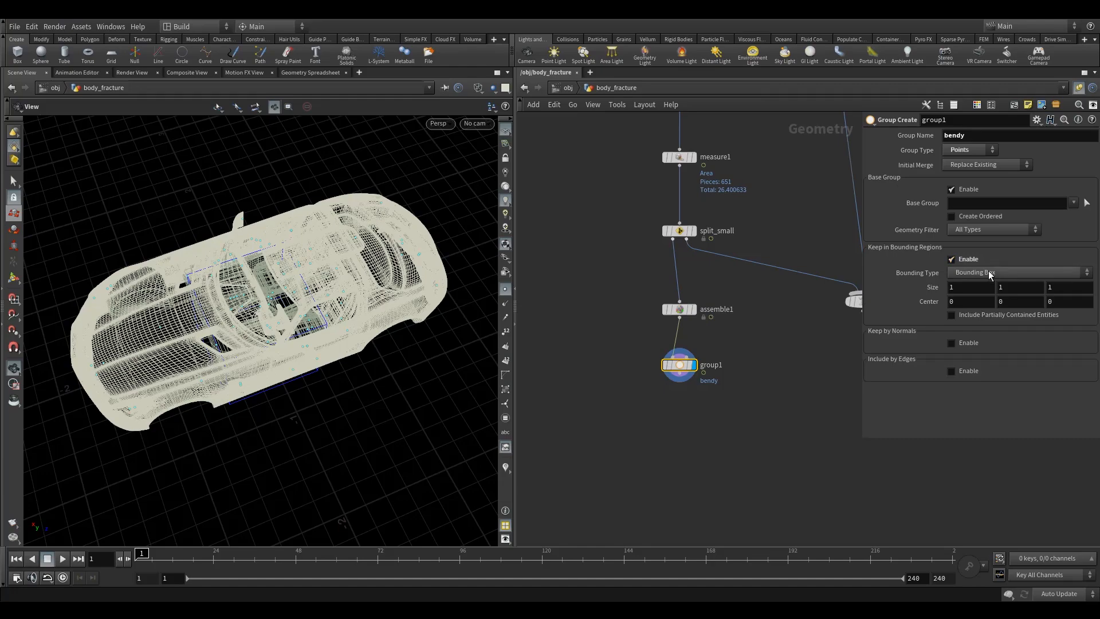
drag(317, 309, 388, 227)
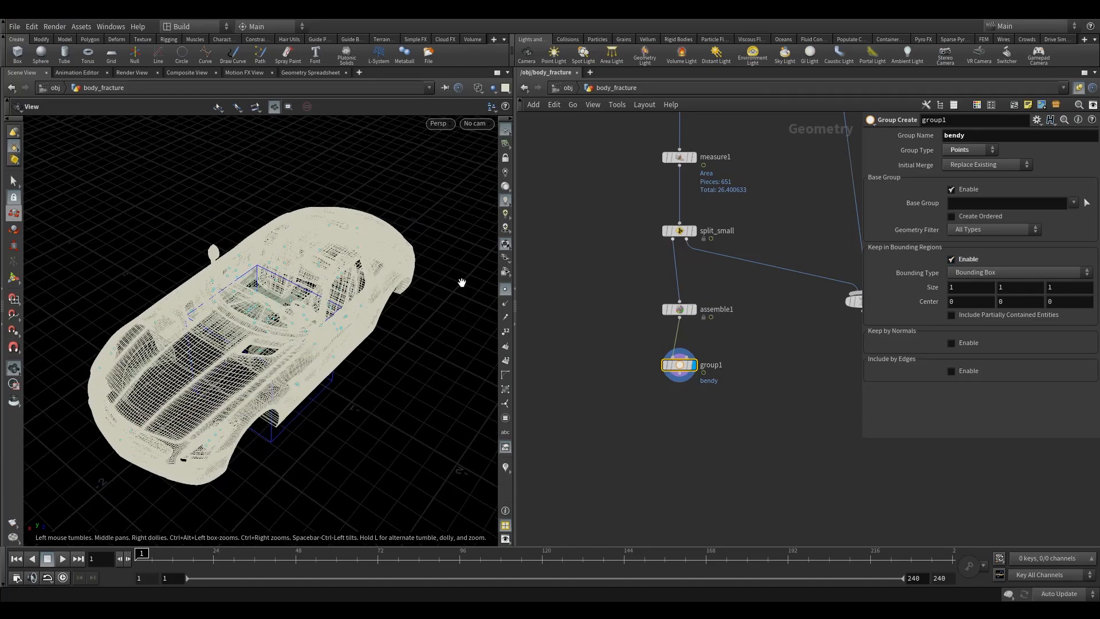
click(1023, 289)
text(2)
key(Tab)
text(2.5)
key(Tab)
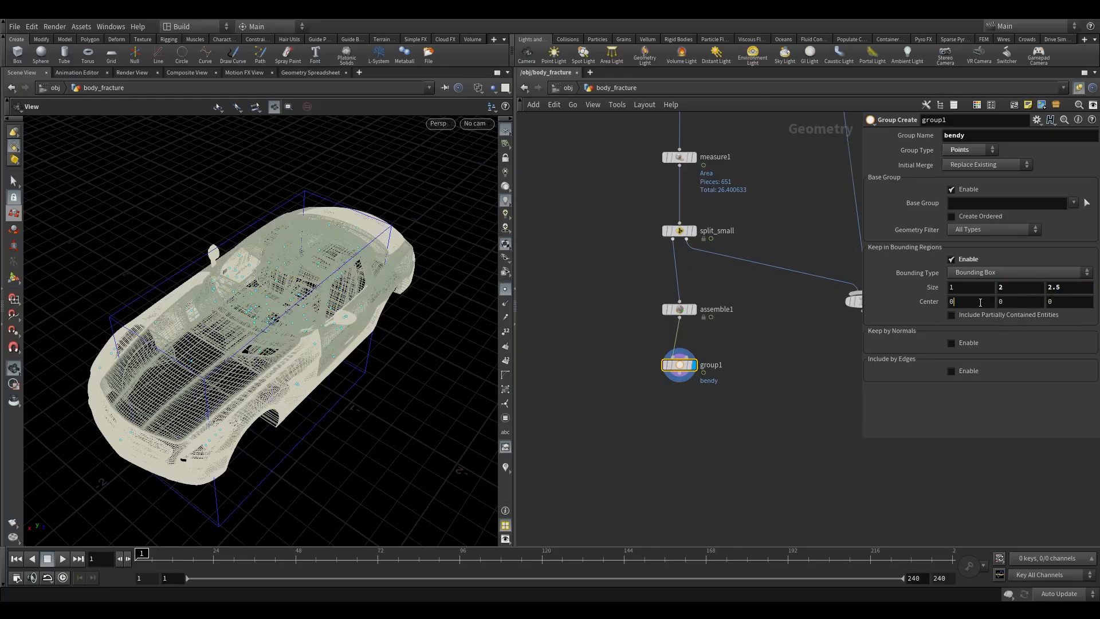
- Set the bounding box center to -0.4 in X and 0.5 in Y
text(-.4)
key(Tab)
text(0.5)
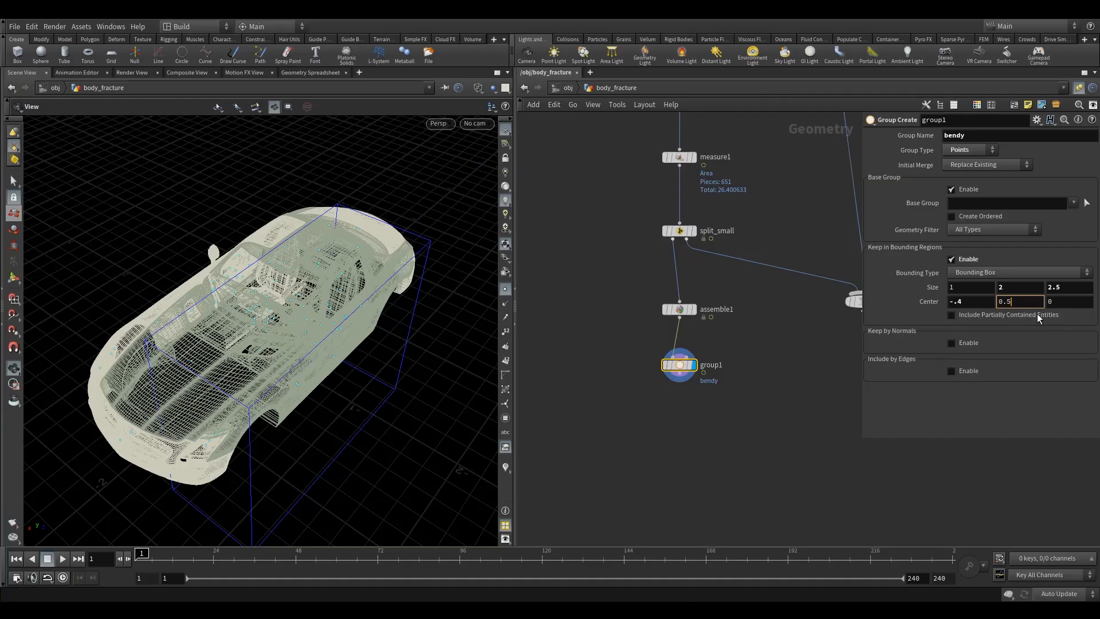
key(Tab)
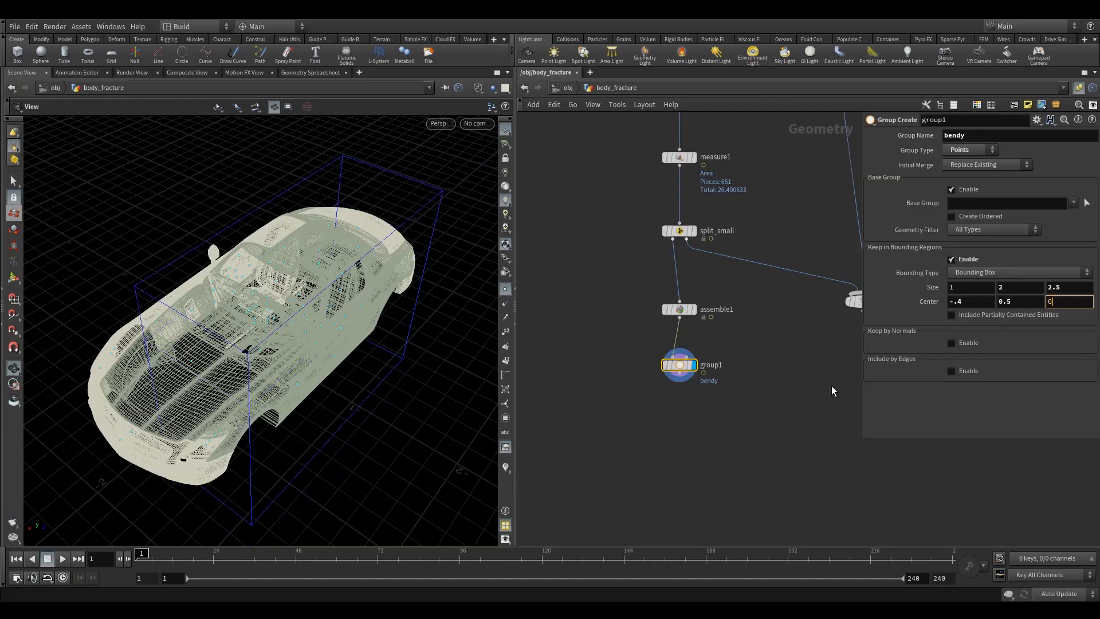
drag(332, 338, 369, 322)
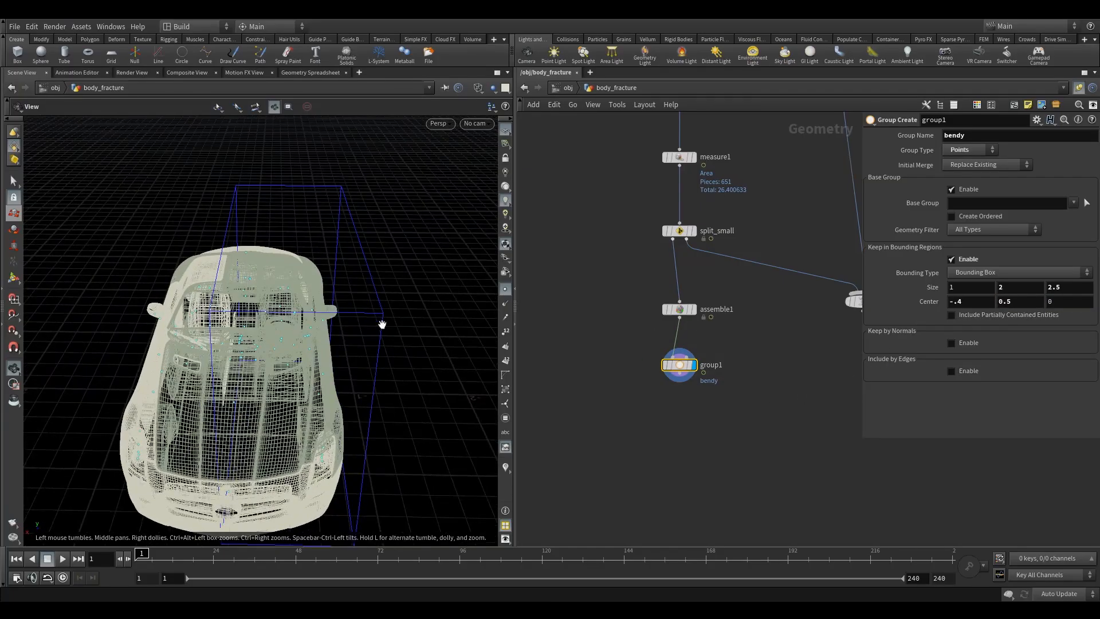
drag(242, 273, 227, 404)
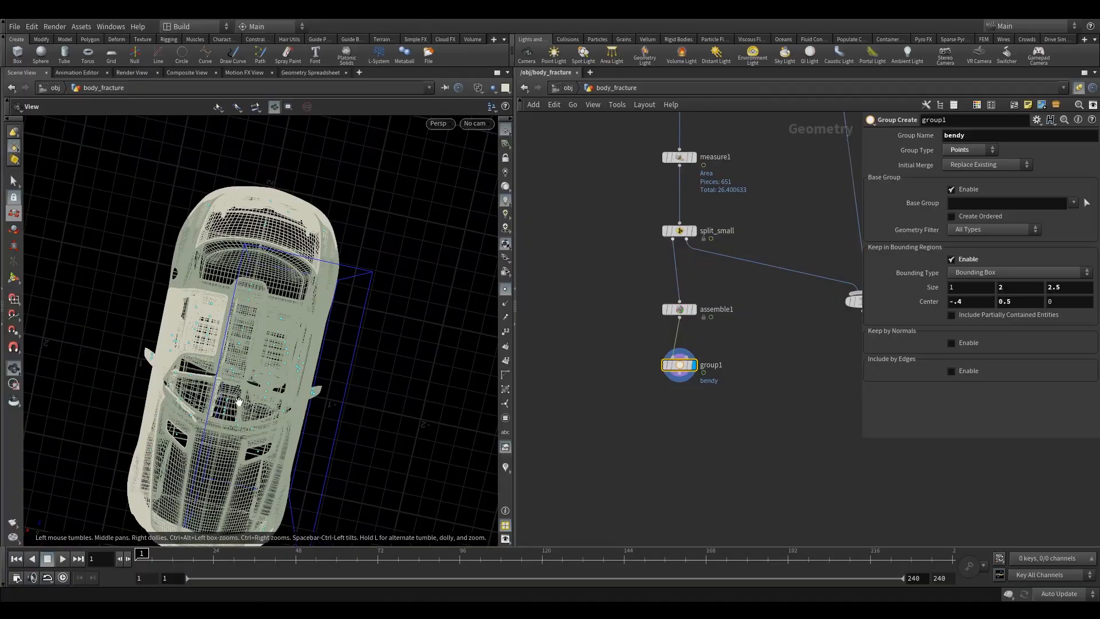
drag(264, 357, 270, 331)
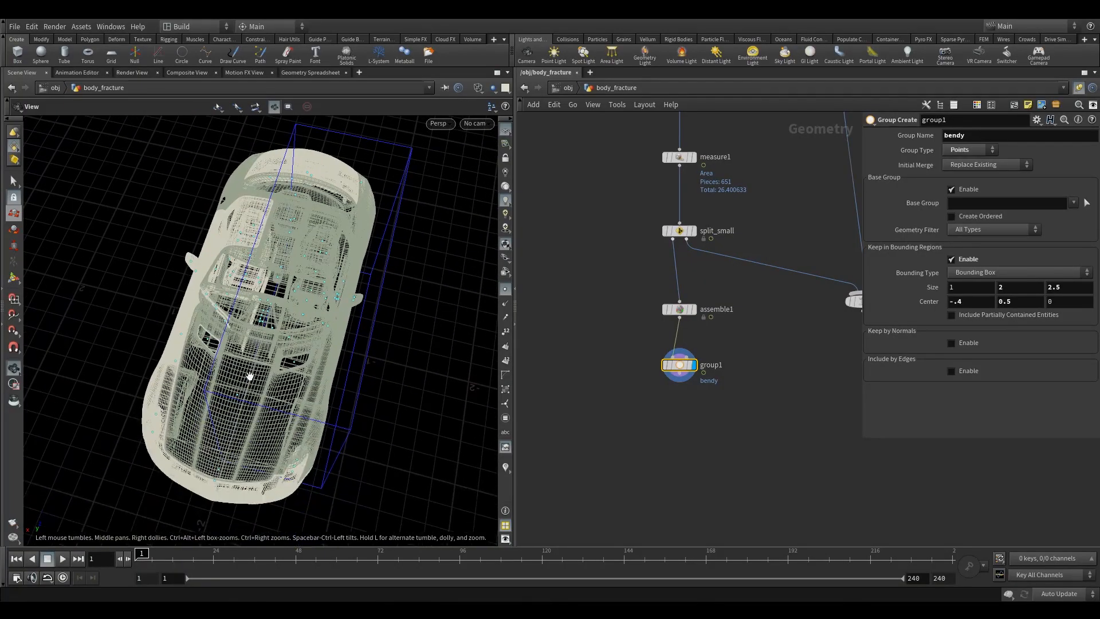
mouse_move(232, 251)
mouse_down()
mouse_move(270, 241)
mouse_move(240, 244)
mouse_up()
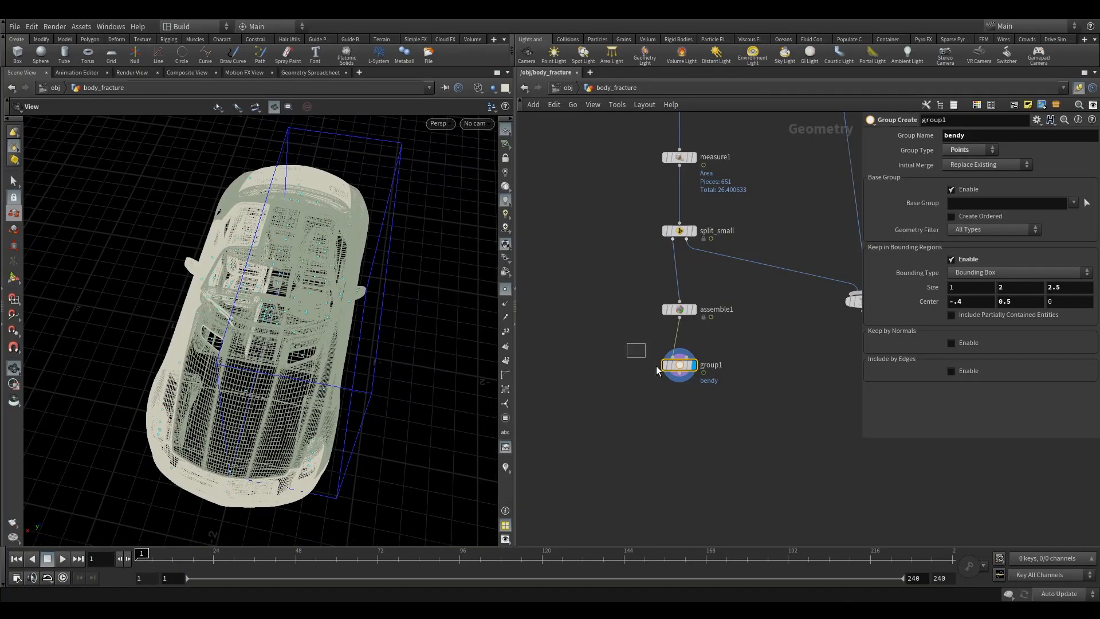
- Add an Unpack node below group1 and set its Transfer Groups to bendy
middle_drag(691, 432, 679, 377)
scroll(659, 386, up, 2)
key(Tab)
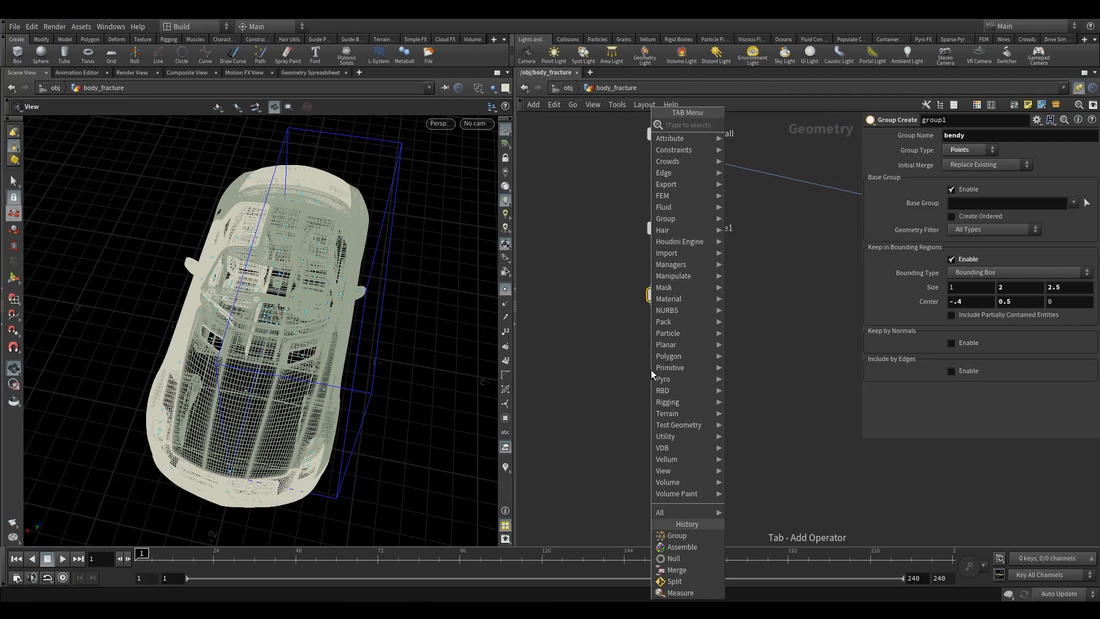
text(un)
click(751, 136)
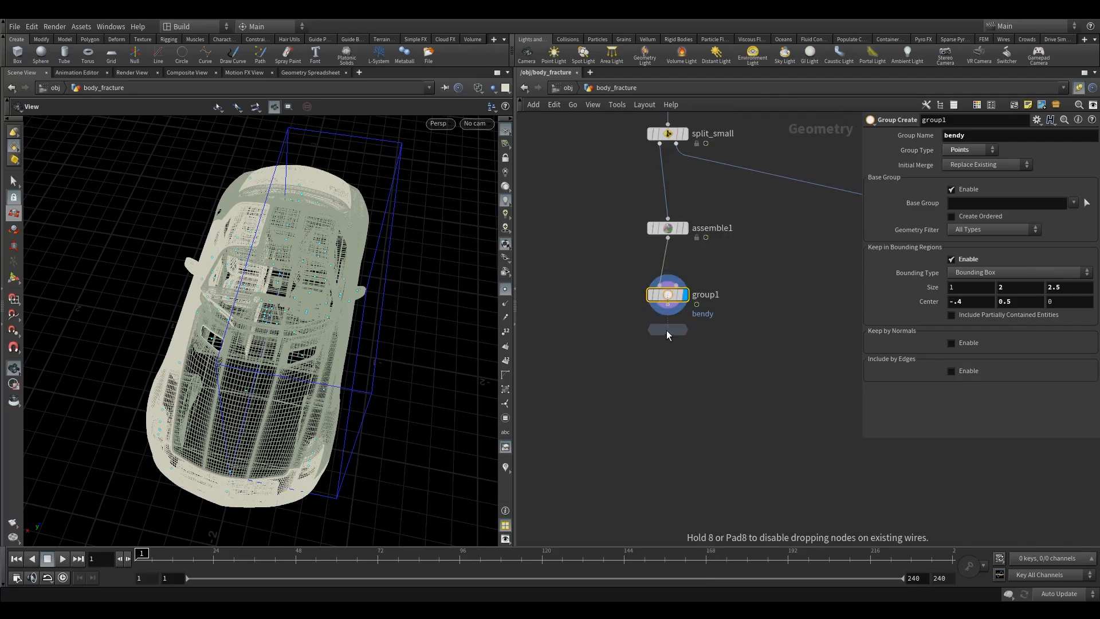
click(667, 350)
click(690, 331)
drag(722, 327, 607, 377)
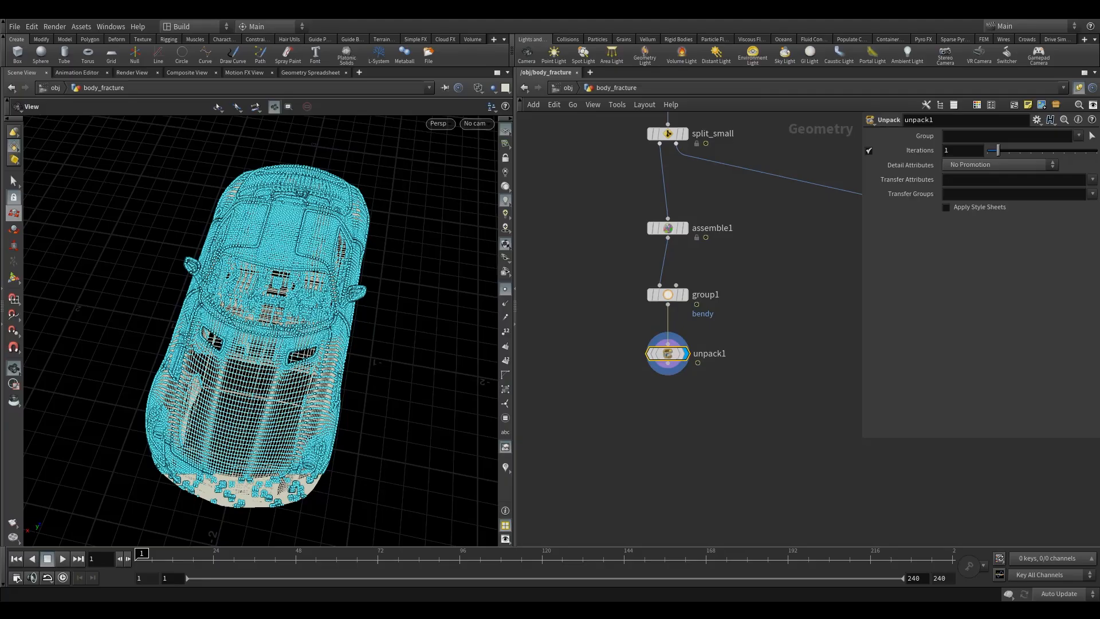
click(999, 197)
click(1092, 194)
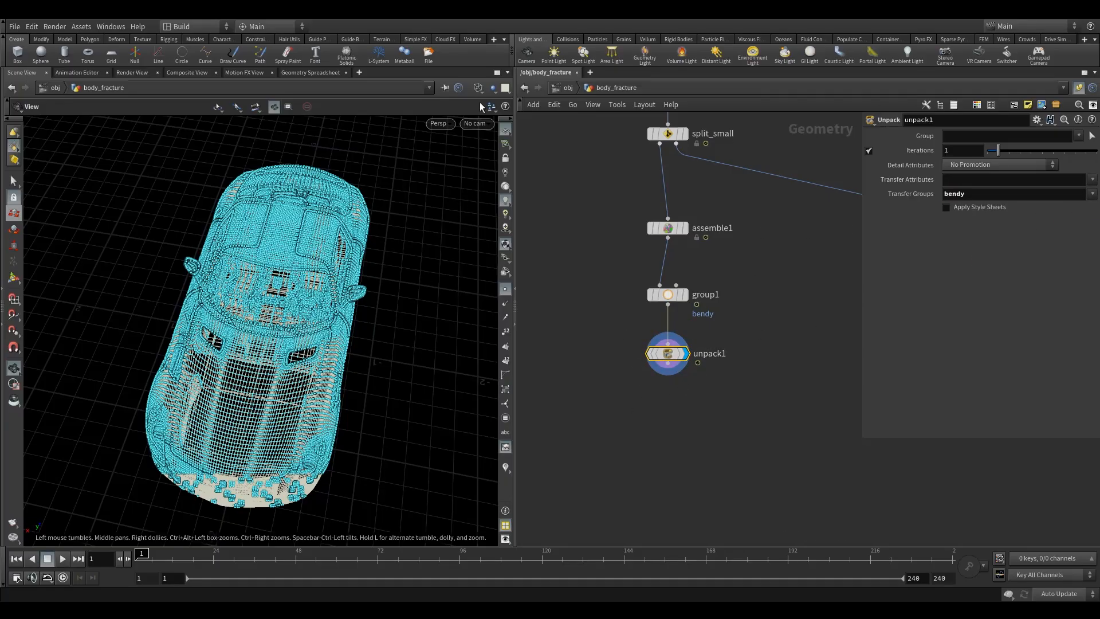
- Turn off point display and return the viewport to smooth shaded mode
click(478, 88)
click(495, 204)
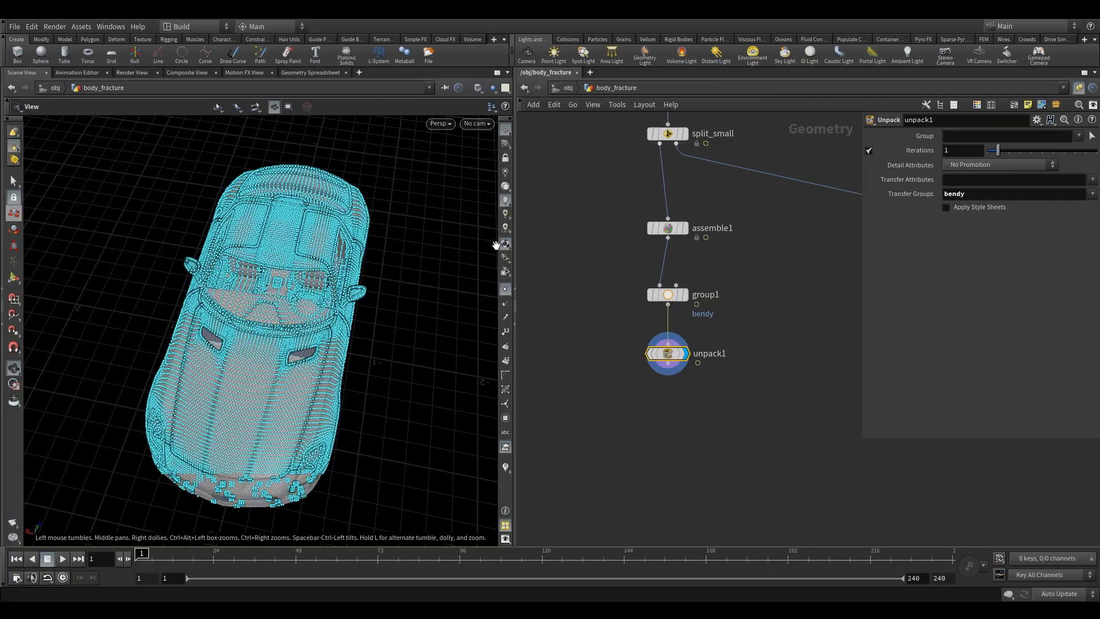
click(505, 290)
drag(385, 314, 260, 360)
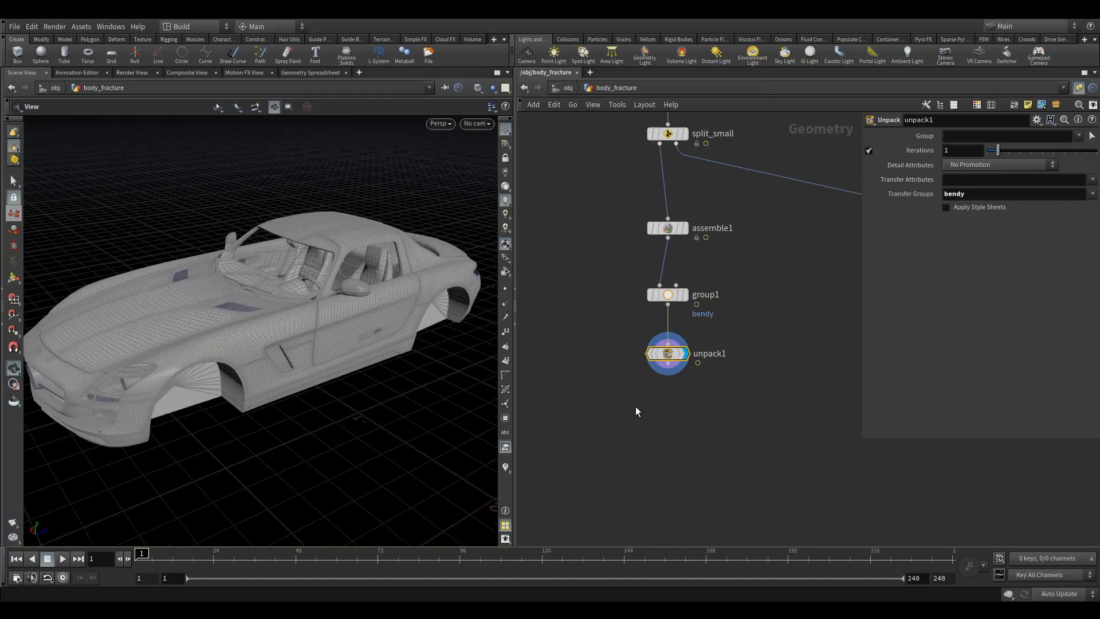
- Add an Attribute Delete node below unpack1 and set it to delete the primitive attribute name
key(Tab)
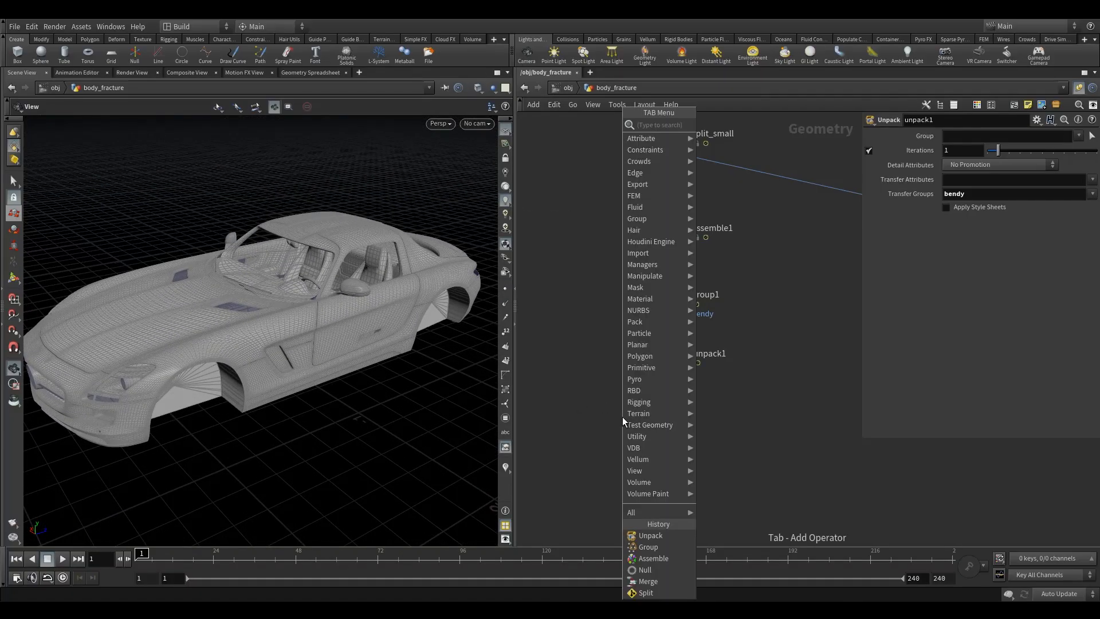
text(ad)
mouse_move(690, 239)
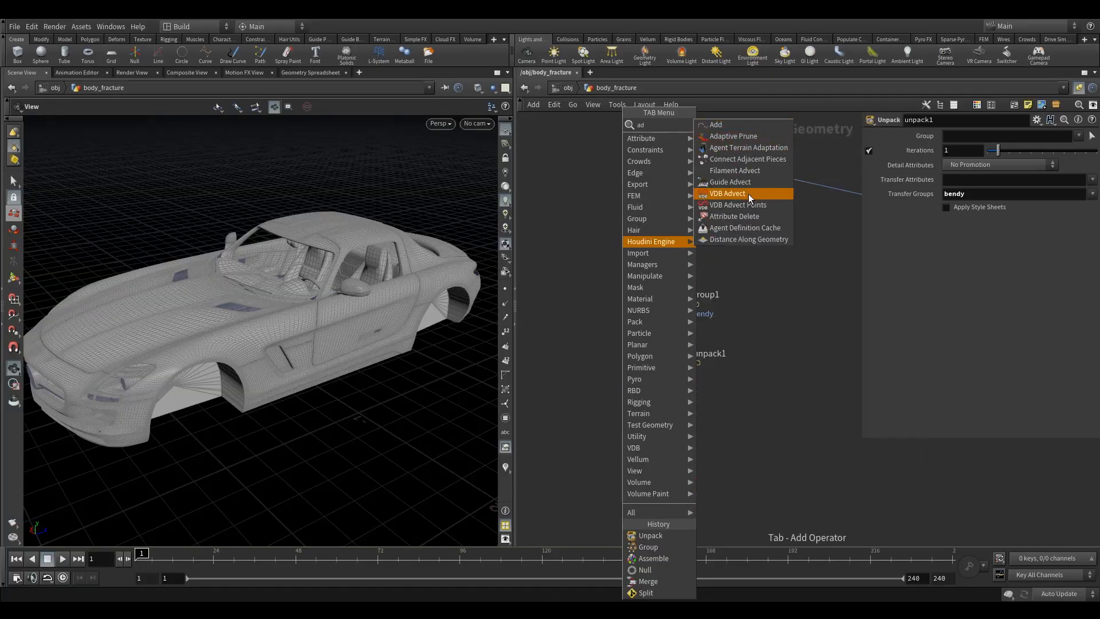
click(743, 217)
click(660, 423)
drag(626, 198, 696, 245)
drag(666, 366, 668, 421)
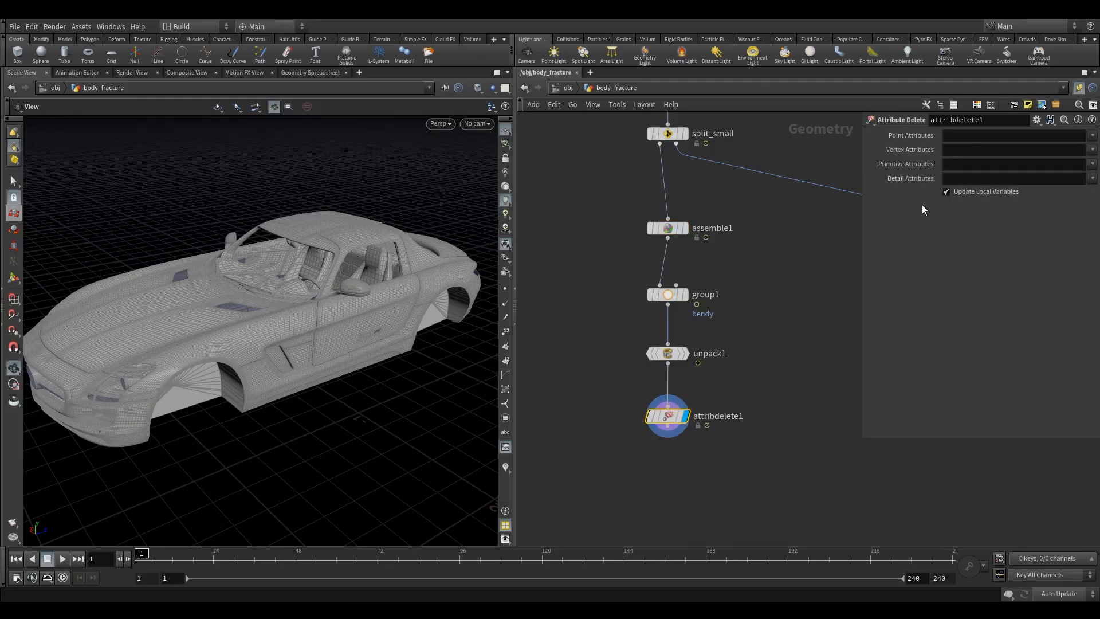
drag(599, 392, 699, 452)
click(1093, 167)
click(1013, 209)
scroll(723, 372, down, 5)
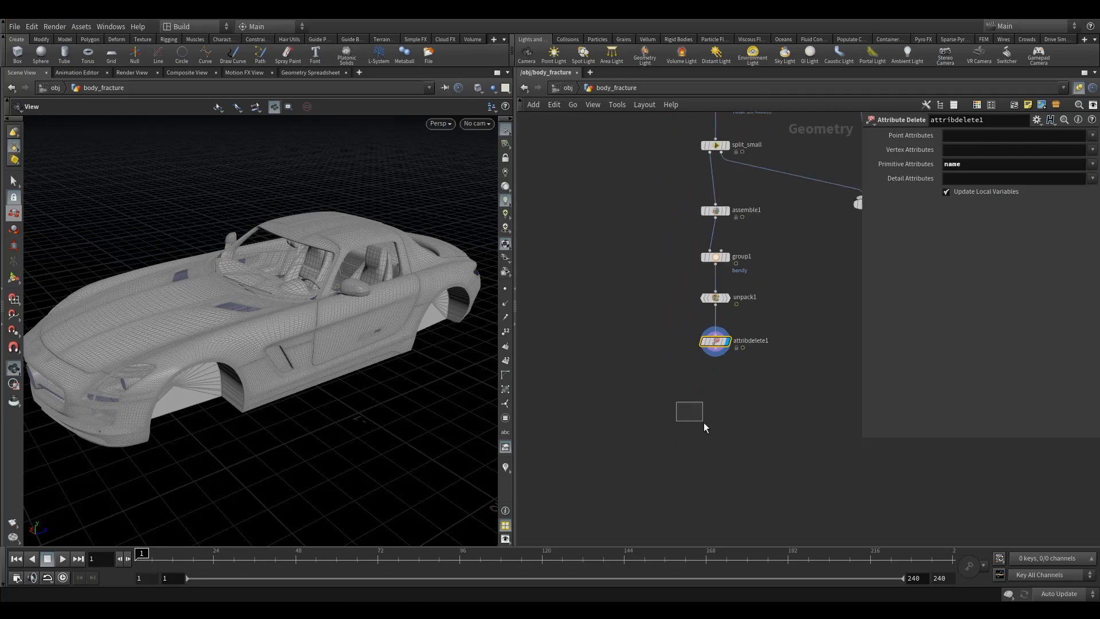
- Add a Split node below attribdelete1 and set its group to bendy
key(Tab)
text(spli)
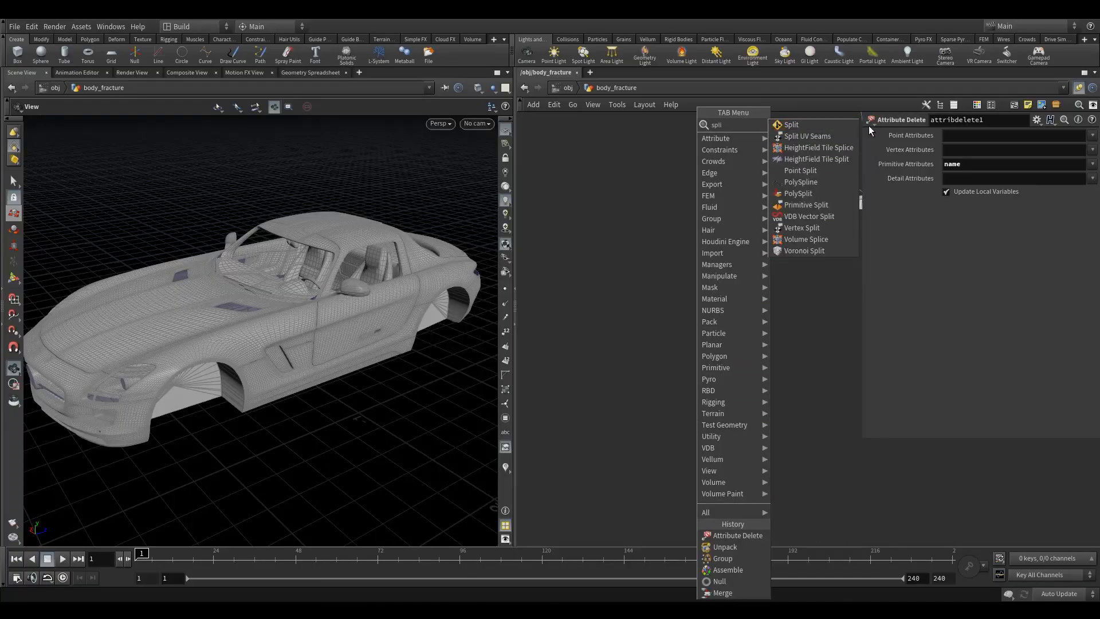
click(826, 122)
click(713, 412)
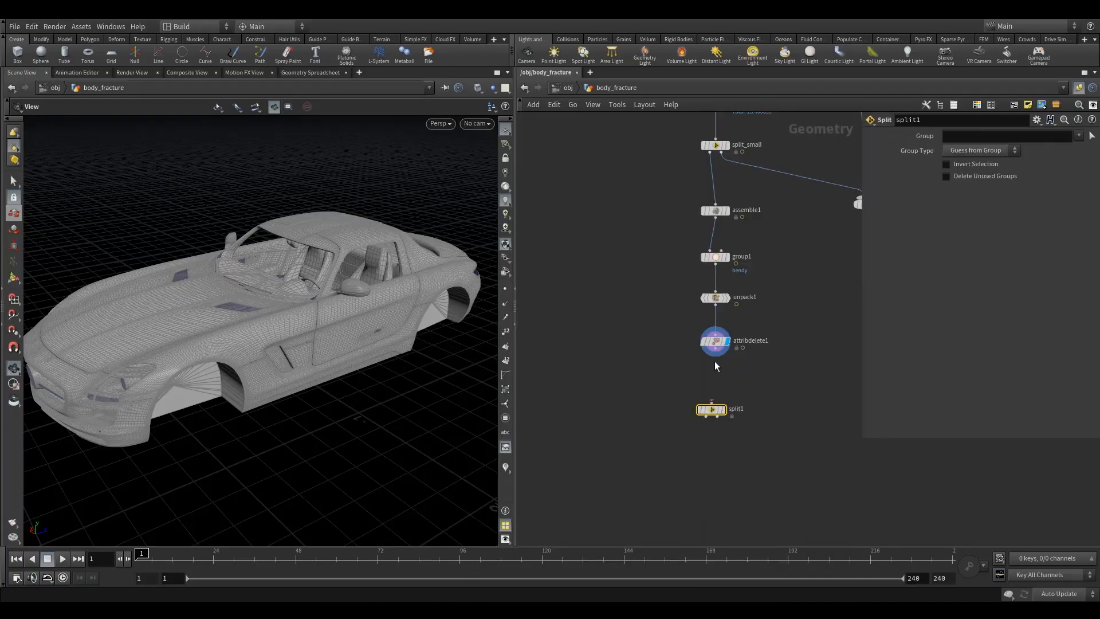
drag(716, 351, 714, 399)
click(731, 385)
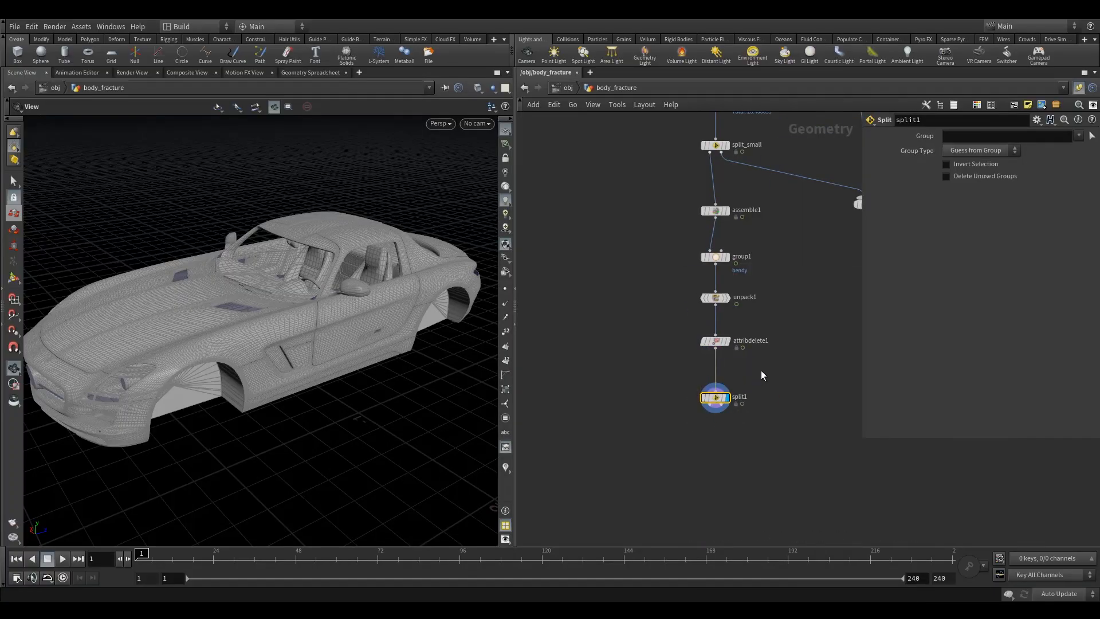
click(1079, 137)
click(1067, 151)
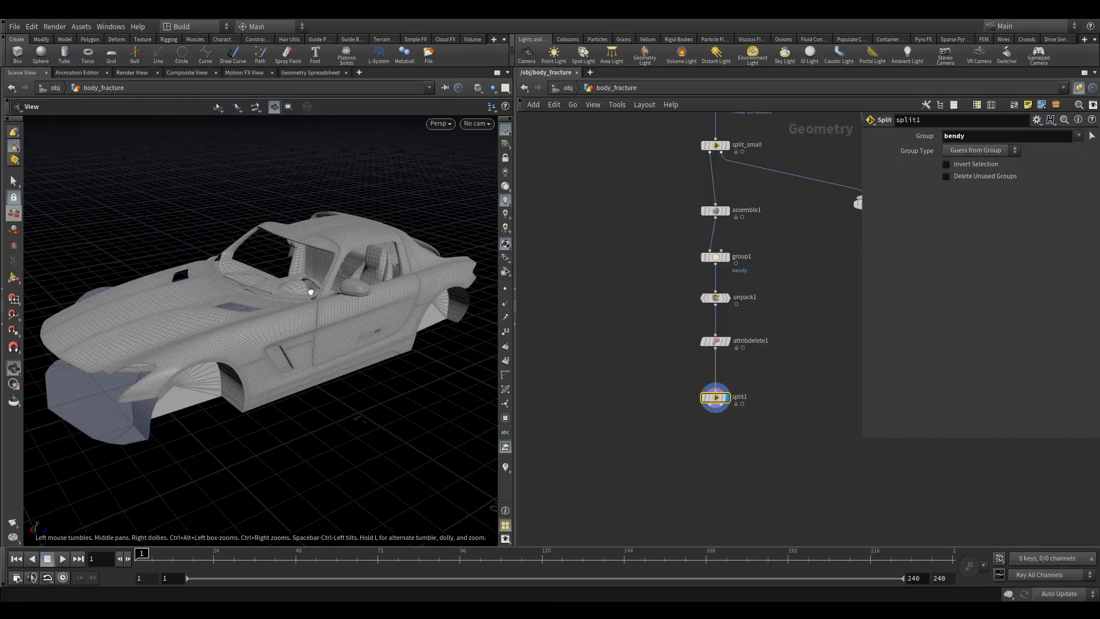
- Rename the new Split node split_bendy2
drag(308, 290, 314, 322)
scroll(315, 322, up, 5)
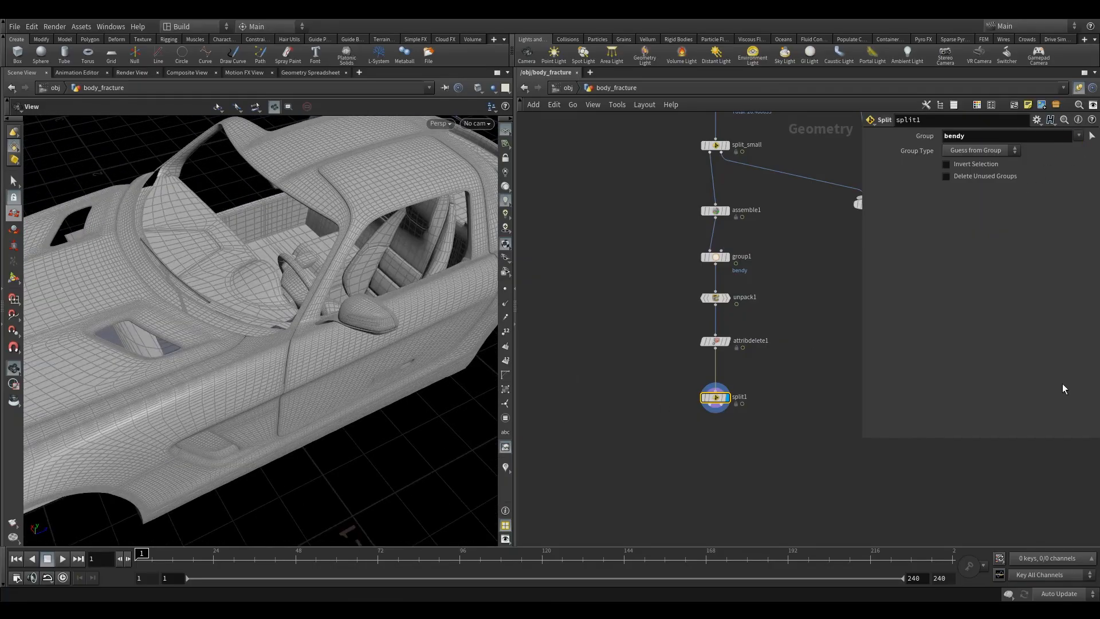
scroll(710, 401, up, 3)
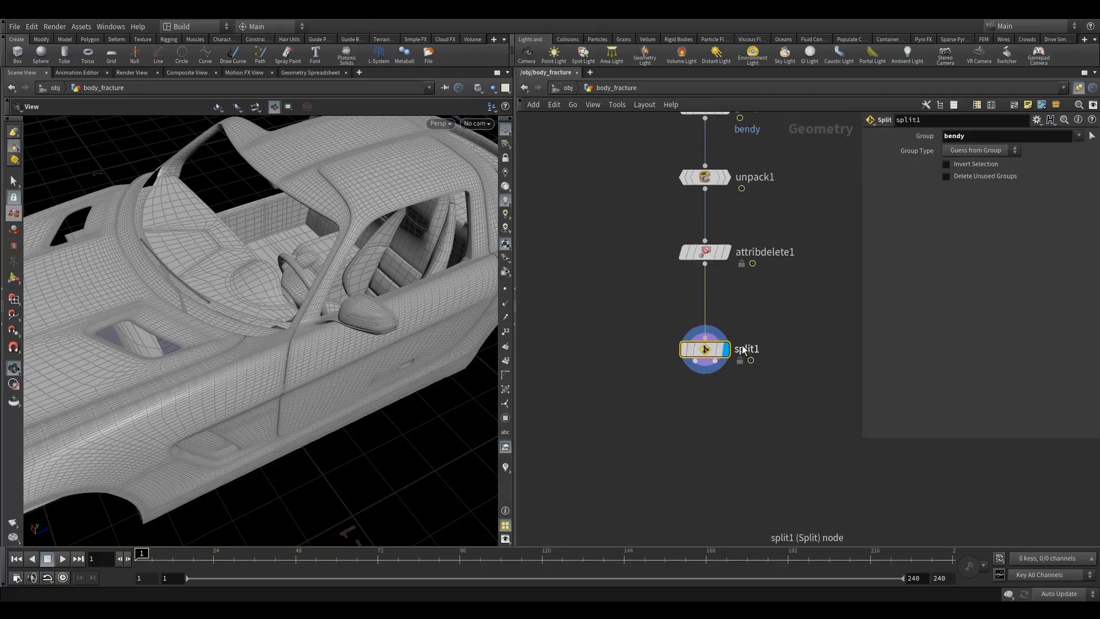
double_click(768, 349)
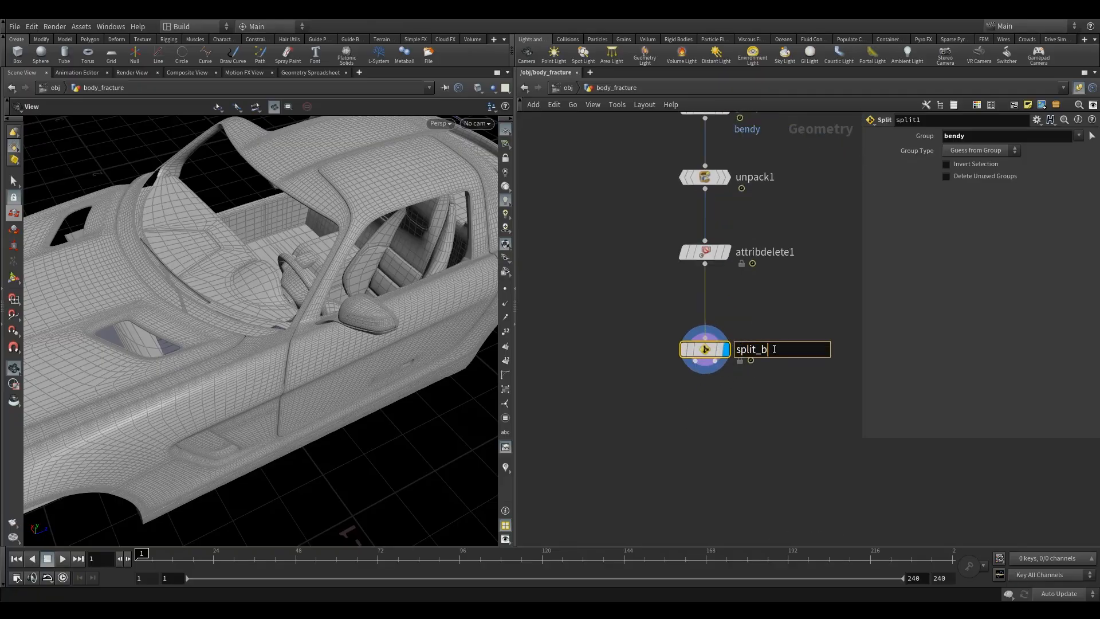
click(762, 427)
- Connect split_bendy2's first output into merge2 and set merge2 as the displayed node
middle_drag(771, 297, 652, 289)
scroll(688, 317, down, 3)
drag(784, 148, 816, 301)
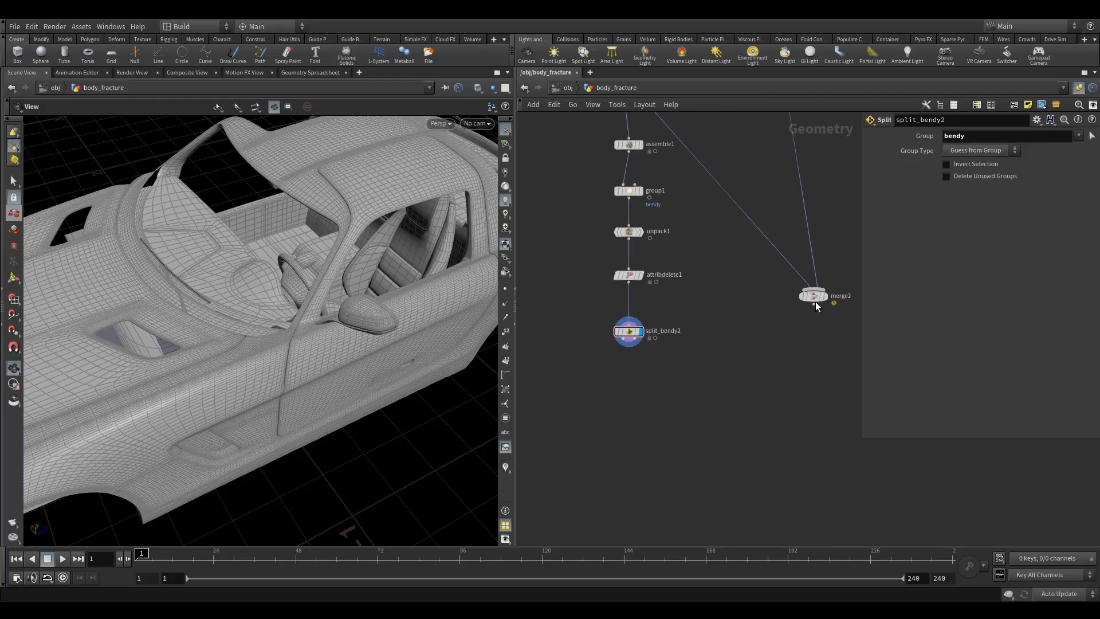
drag(628, 345, 833, 364)
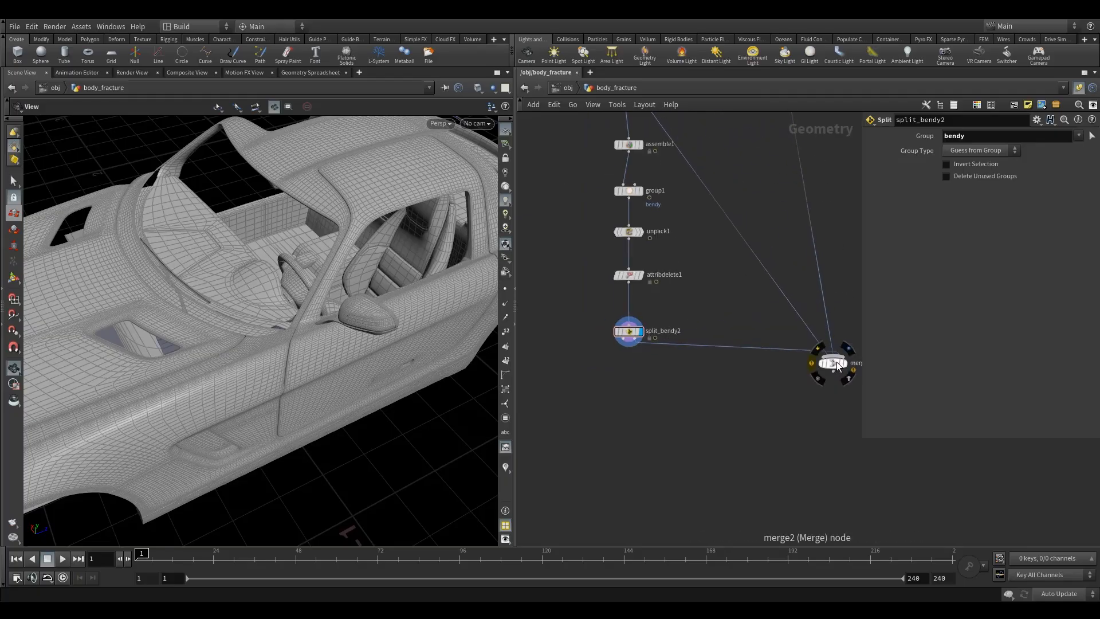
click(843, 363)
- Inspect the merged car body and the split_bendy2 output in the viewport from several angles
right_drag(380, 283, 314, 319)
drag(314, 319, 311, 297)
right_drag(377, 315, 334, 339)
drag(334, 339, 289, 232)
click(645, 317)
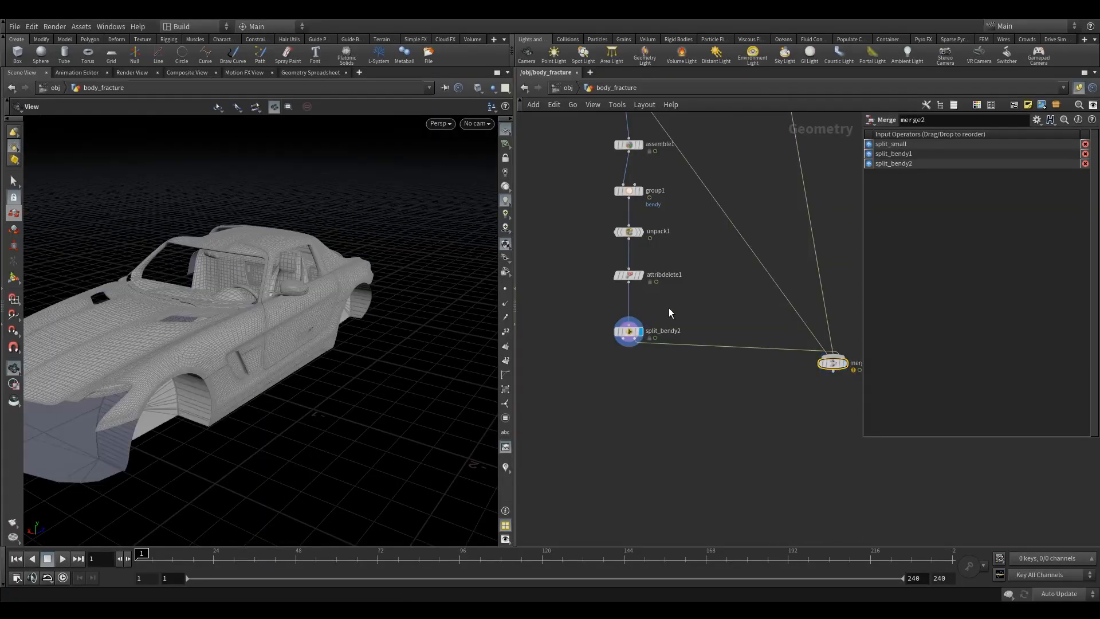
click(629, 331)
drag(266, 340, 203, 371)
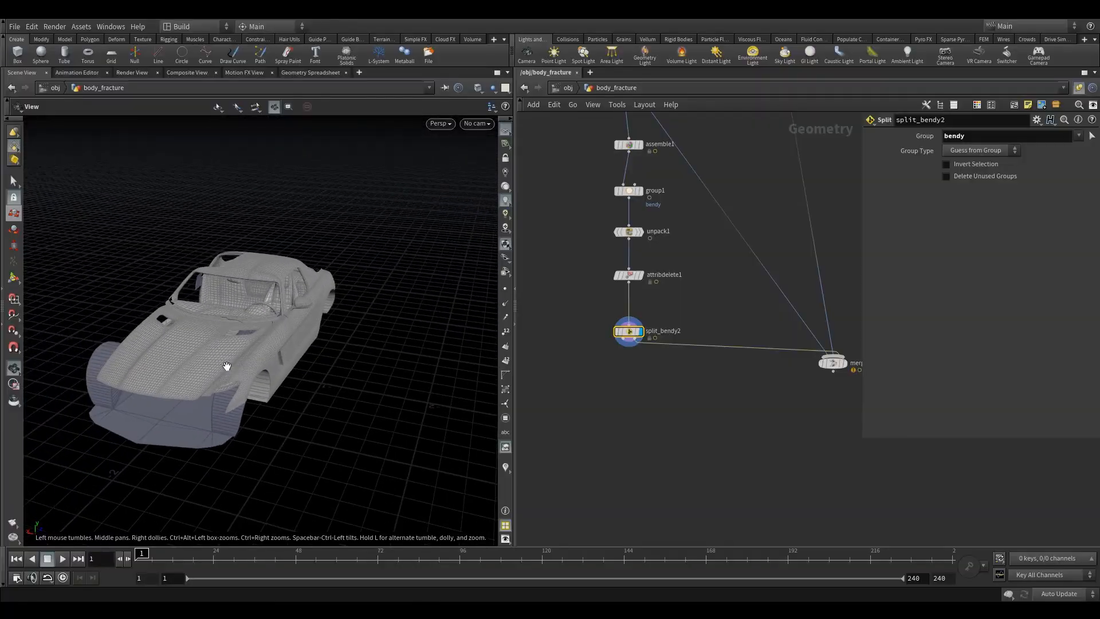